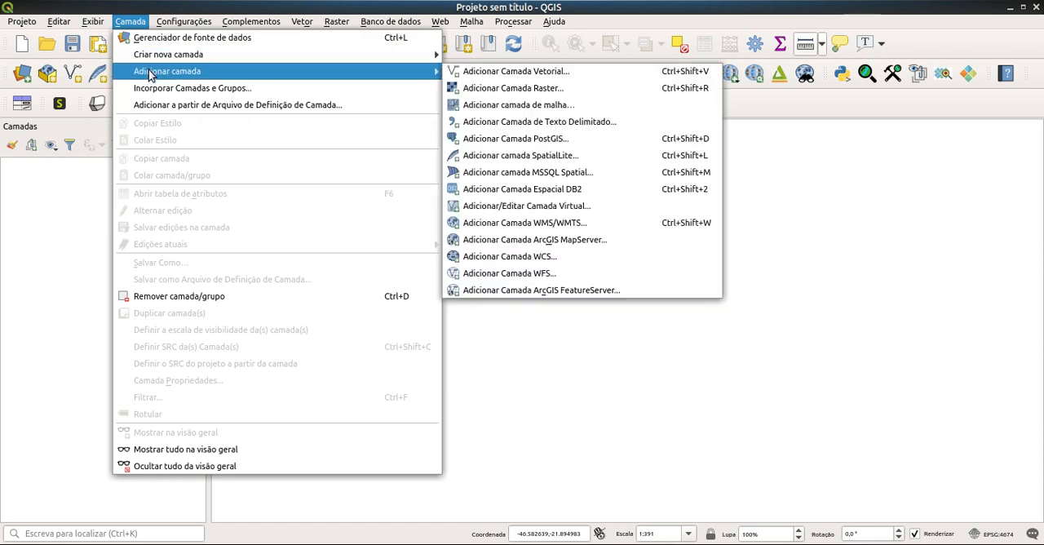
Step: Add the vector layer Nascentes moinho.shp from the nascentes folder to the project
click(480, 77)
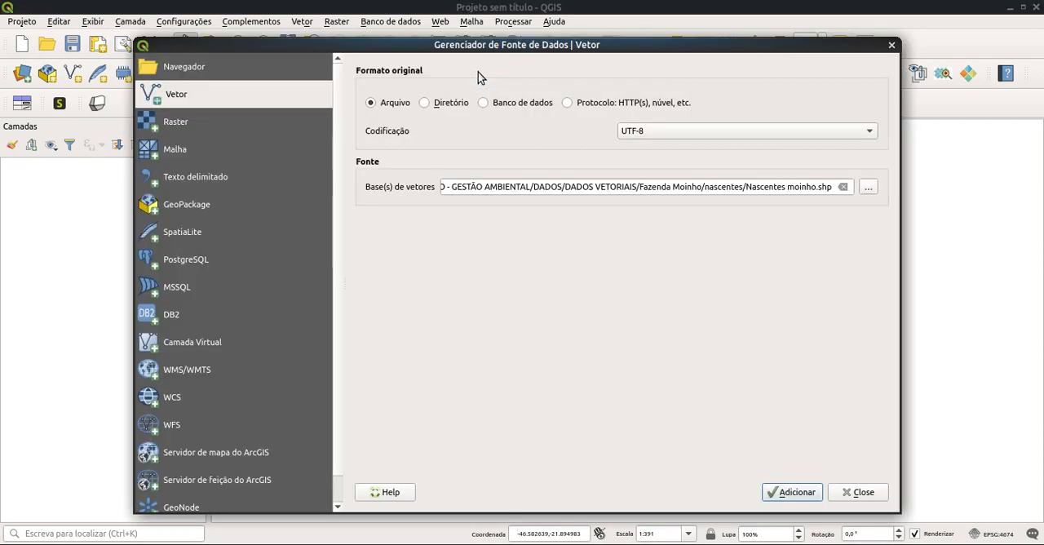
click(865, 189)
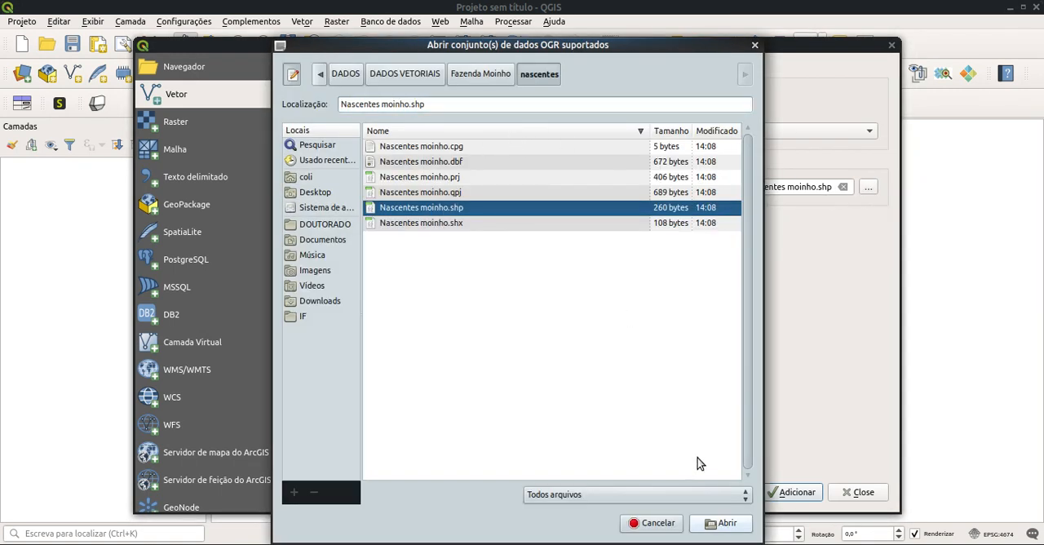
click(716, 523)
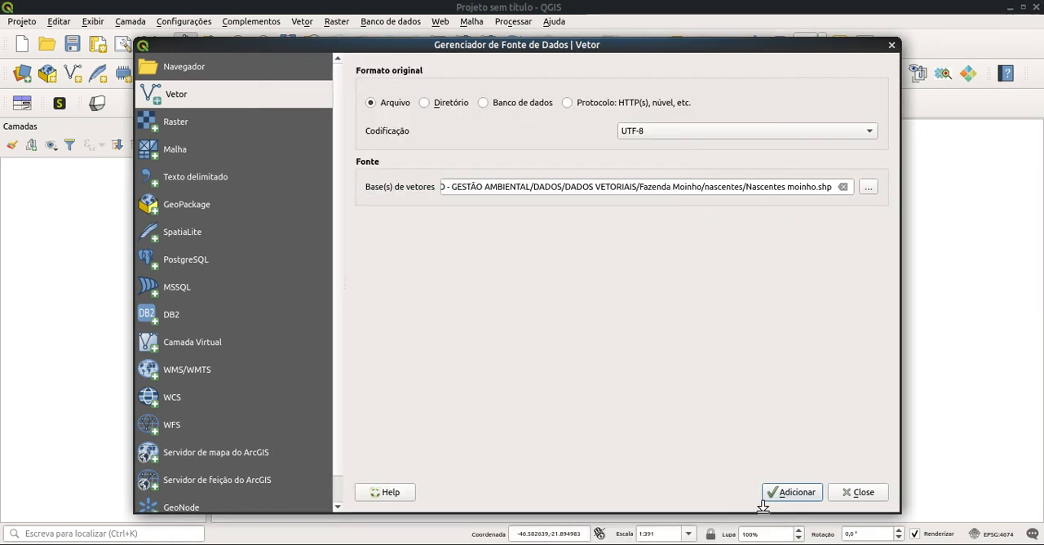
click(793, 492)
Step: Add the vector layer fazenda moinho.shp from the Fazenda Moinho/Propriedade moinho folder and close the data source manager
click(868, 189)
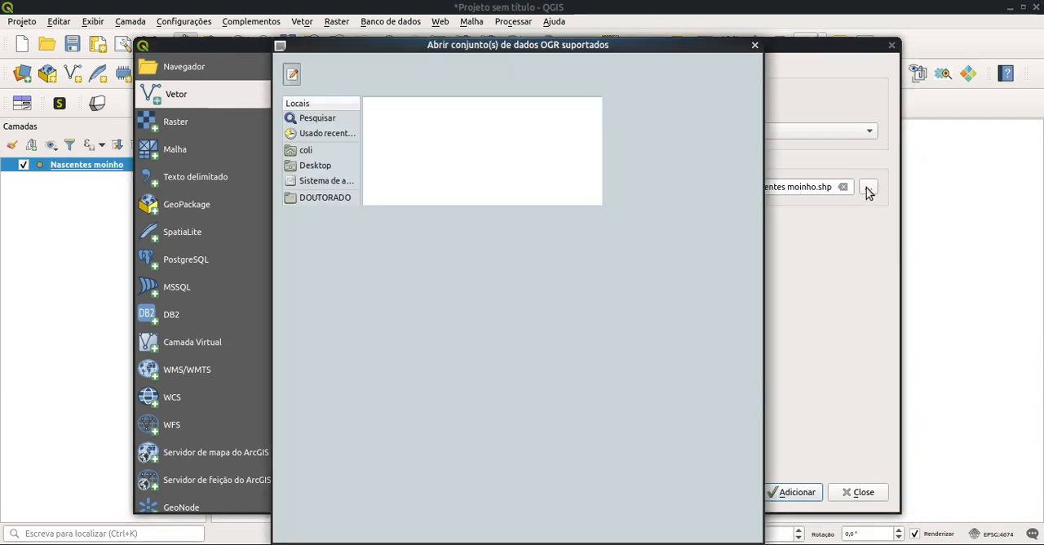
click(469, 78)
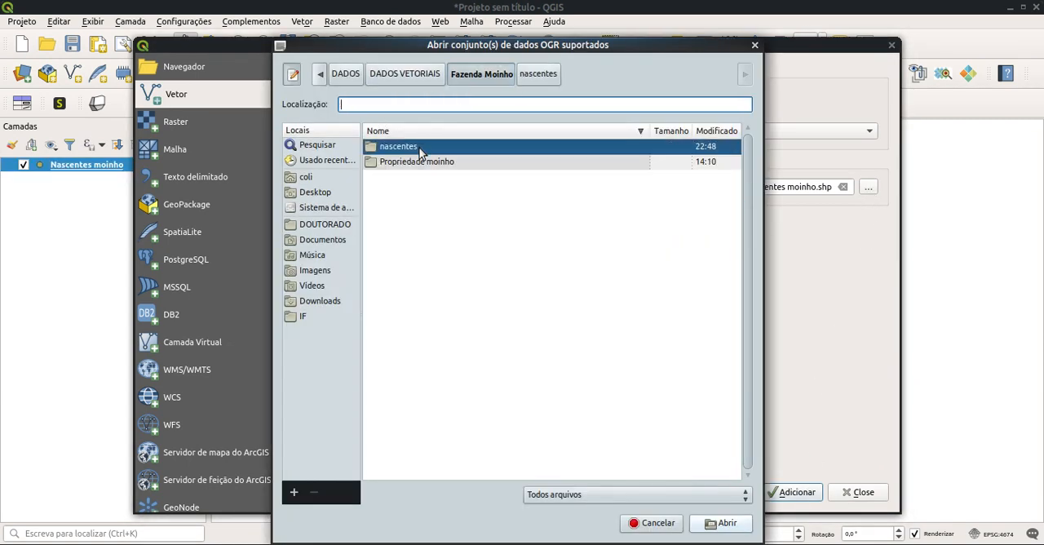
double_click(418, 163)
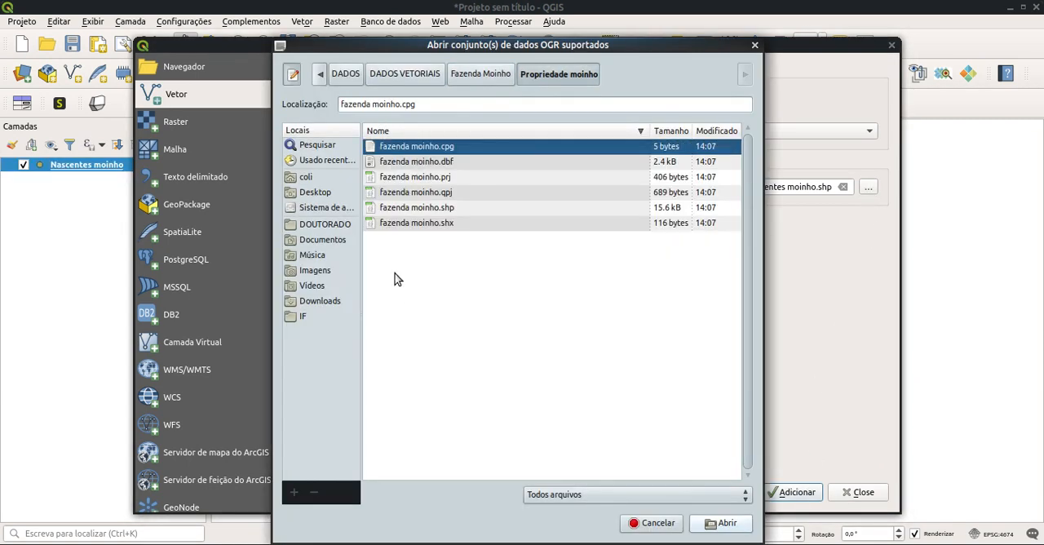
click(424, 209)
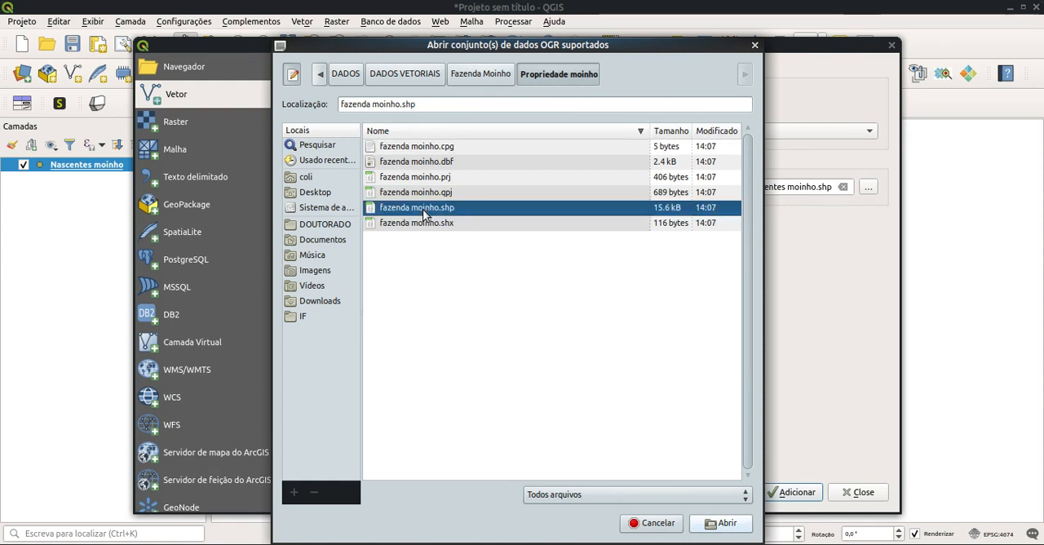
click(718, 524)
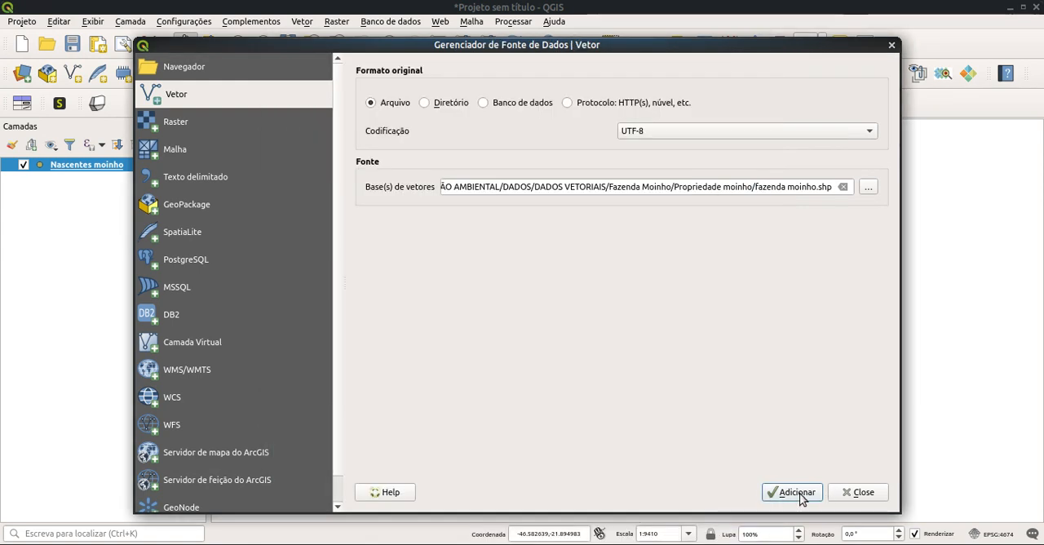
click(799, 494)
click(857, 494)
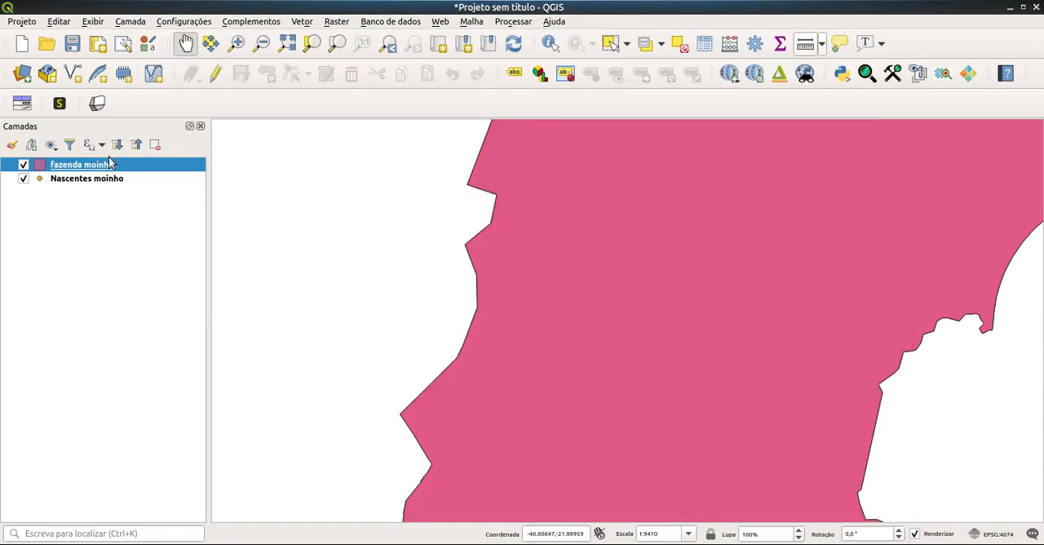
Step: Move the fazenda moinho layer below Nascentes moinho in the layer order
mouse_move(102, 172)
mouse_down()
mouse_move(103, 228)
mouse_move(106, 204)
mouse_up()
scroll(678, 273, down, 2)
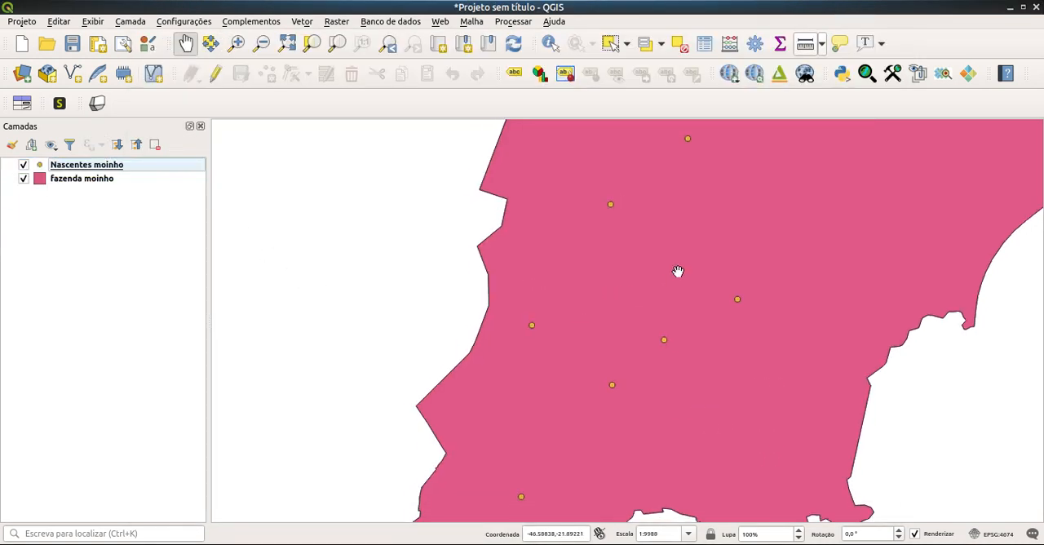
drag(674, 413, 639, 414)
scroll(646, 387, down, 1)
drag(696, 373, 670, 374)
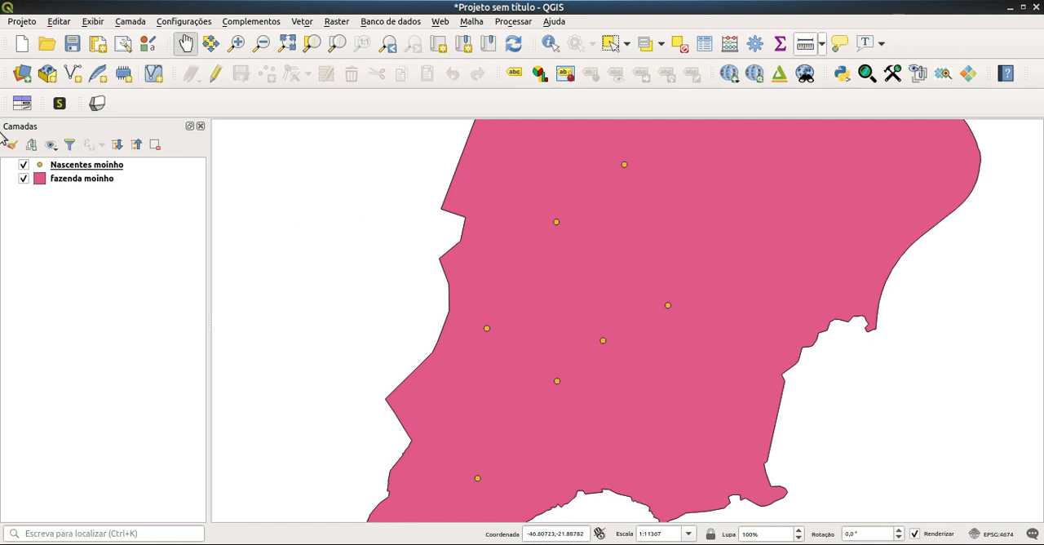
Step: Create a temporary 50-metre buffer around the Nascentes moinho points with the Buffer geoprocessing tool
click(88, 167)
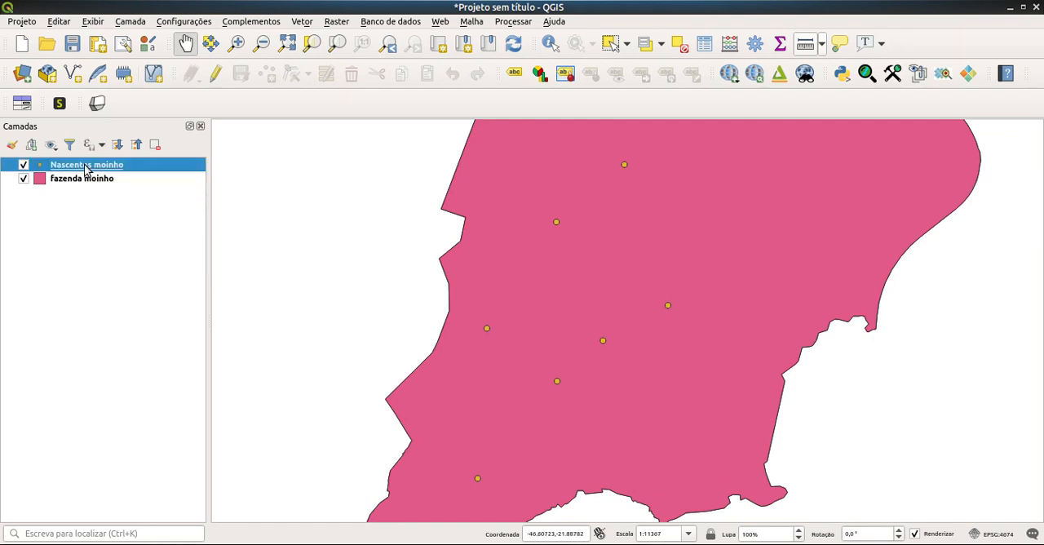
click(309, 23)
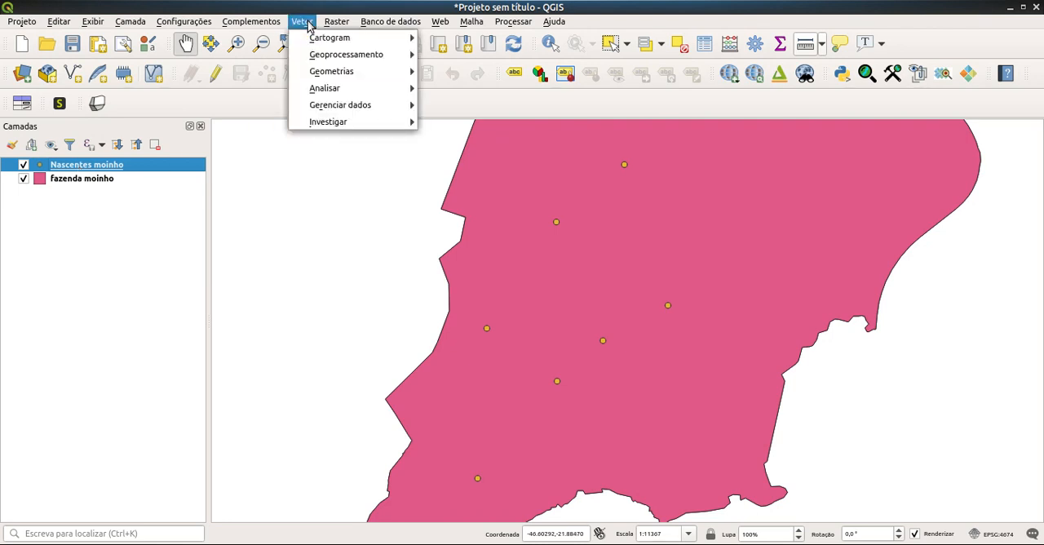
mouse_move(314, 57)
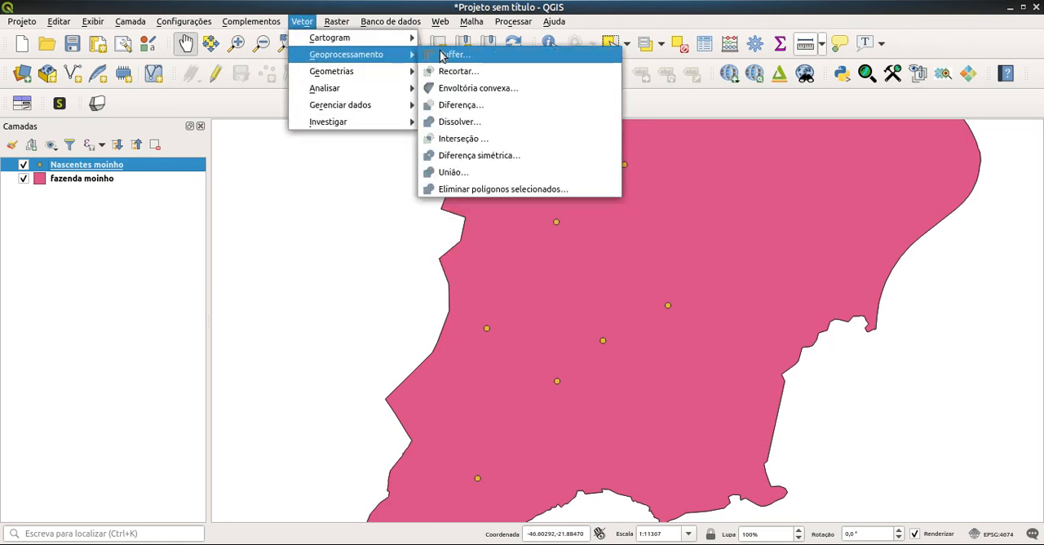
click(443, 56)
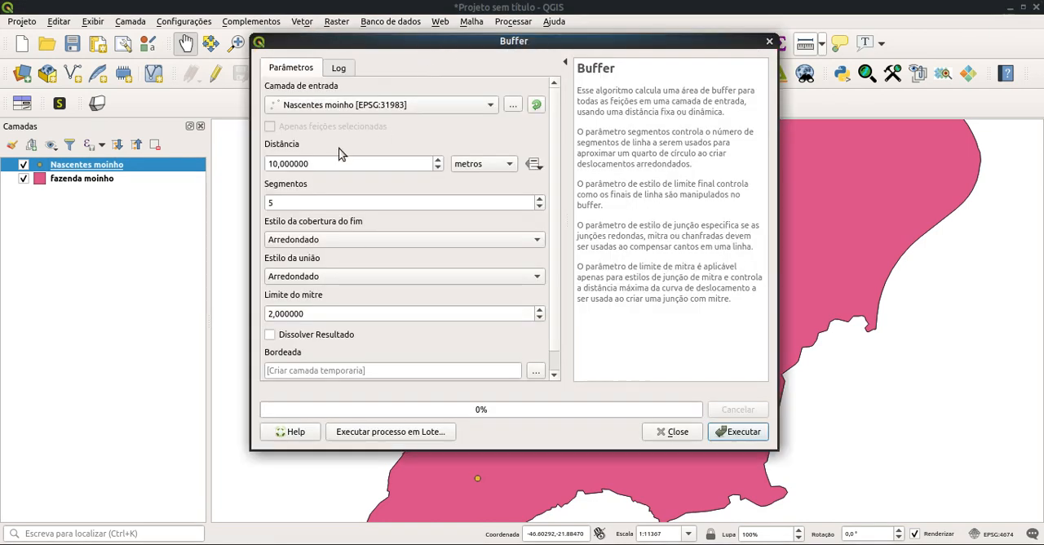
click(274, 163)
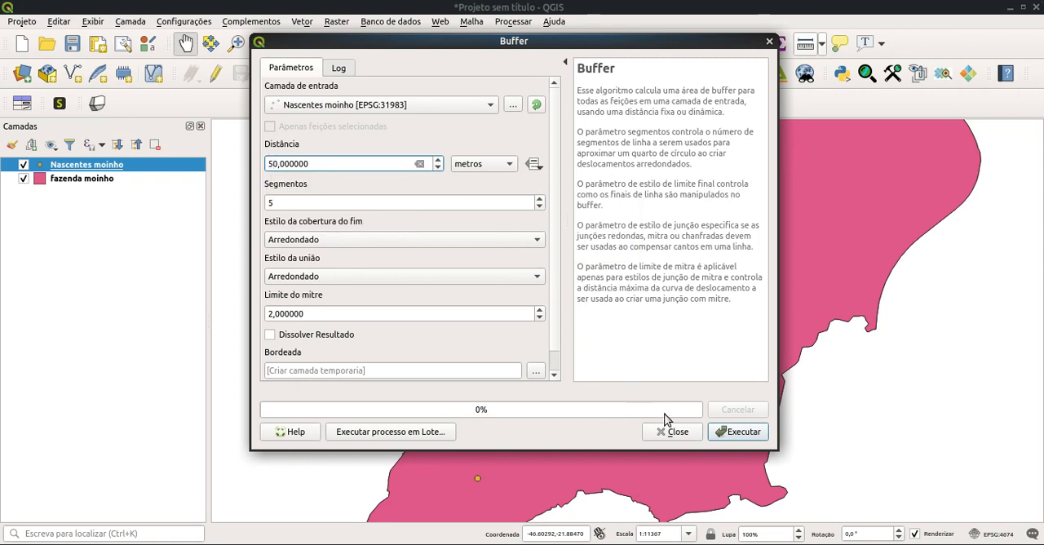
click(743, 439)
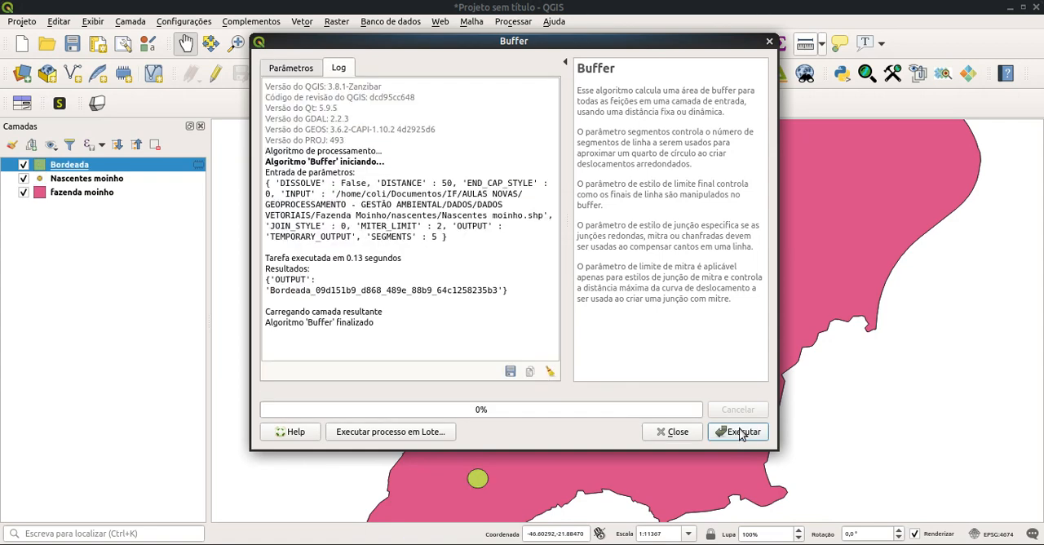
click(677, 433)
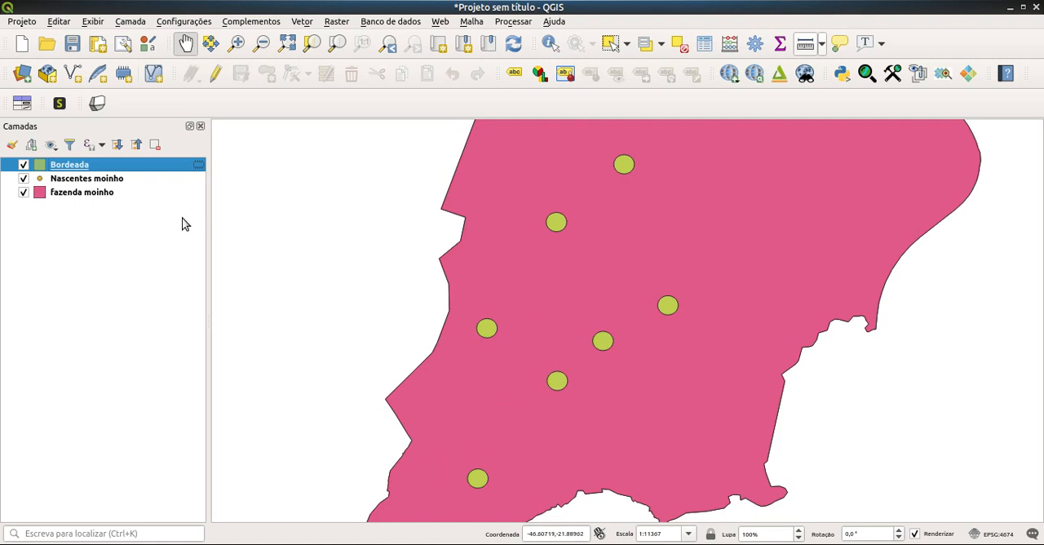
Step: Start exporting the Bordeada layer's features as a shapefile, with Fazenda Moinho/nascentes as the destination folder
mouse_move(198, 170)
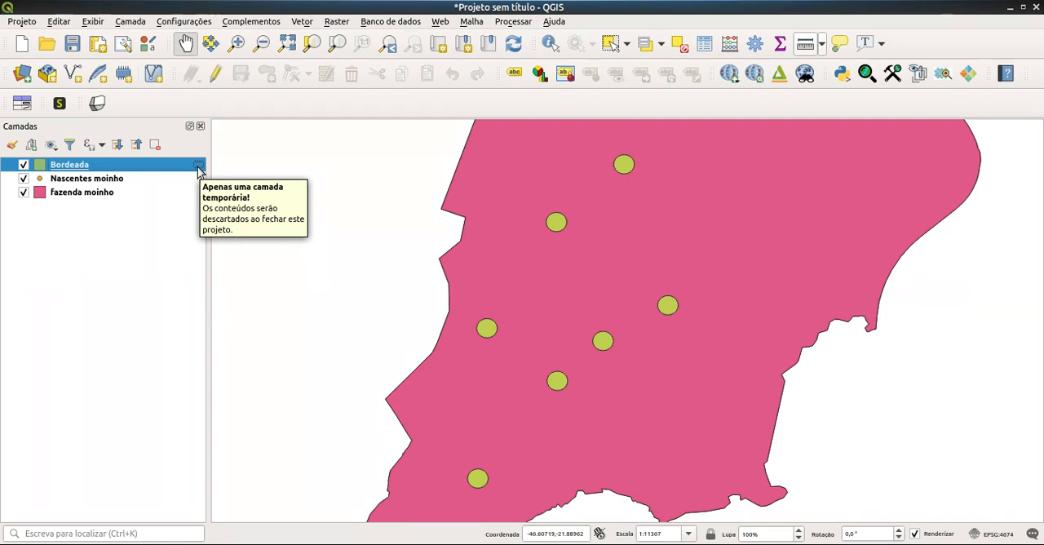
right_click(112, 166)
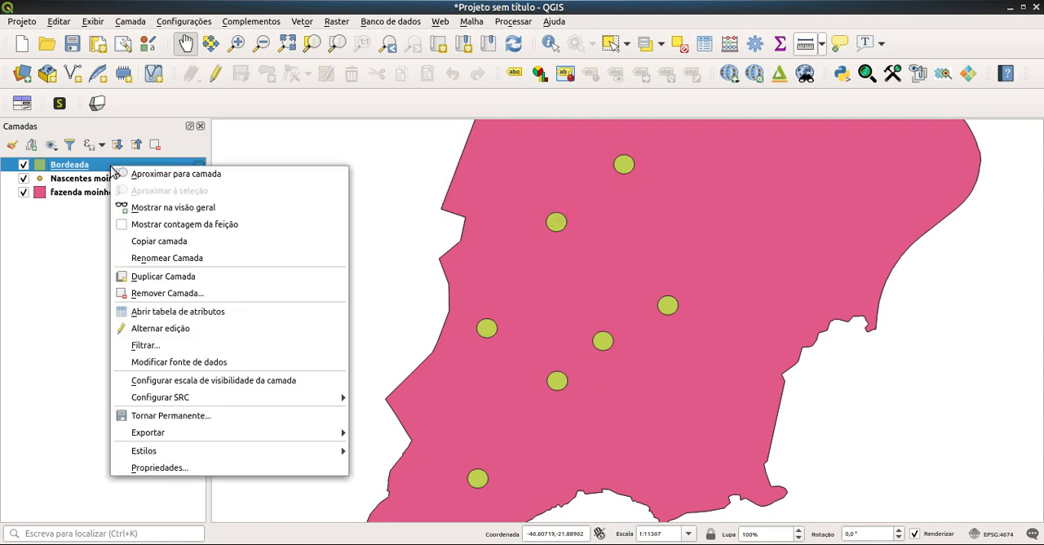
mouse_move(199, 439)
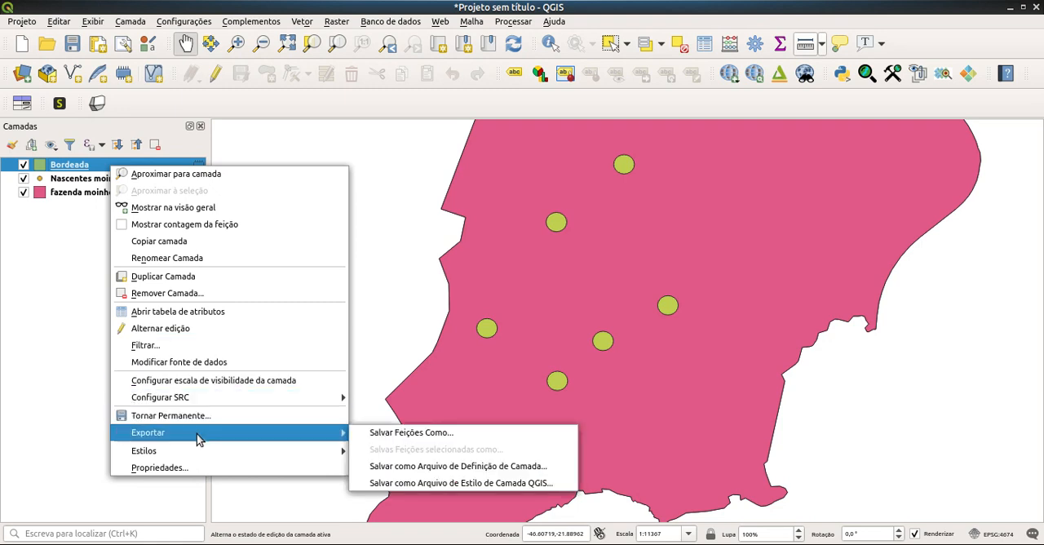
click(369, 433)
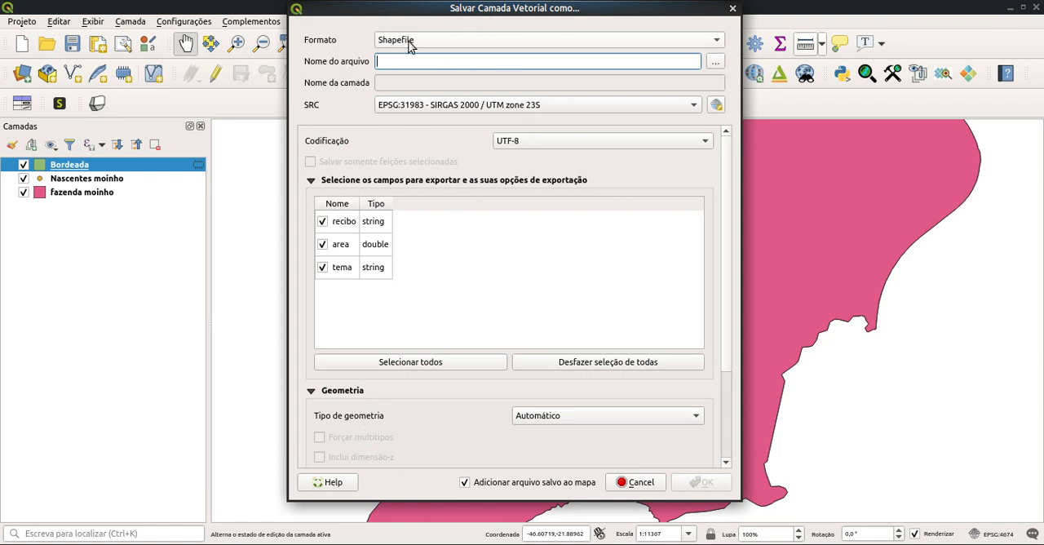
click(714, 64)
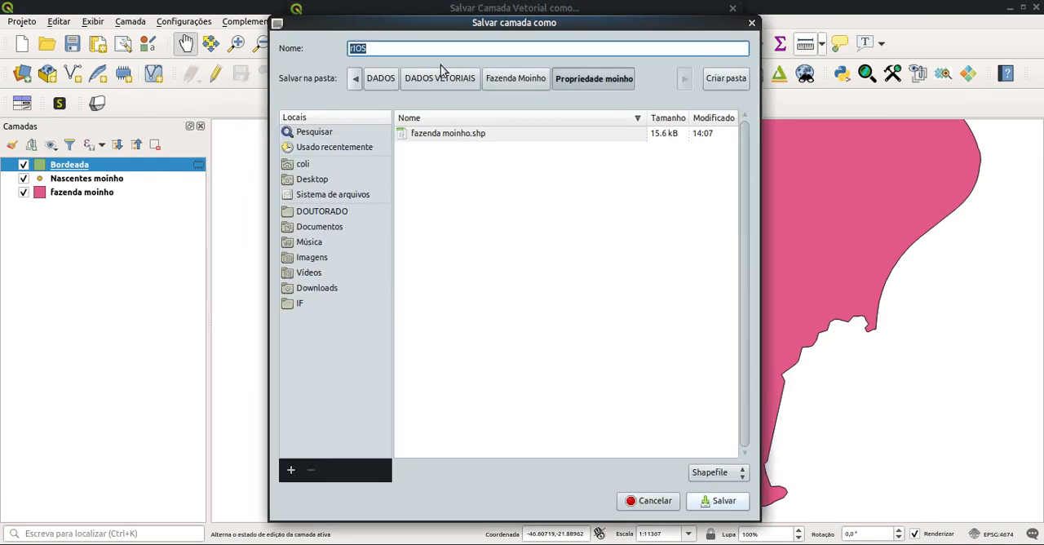
click(516, 79)
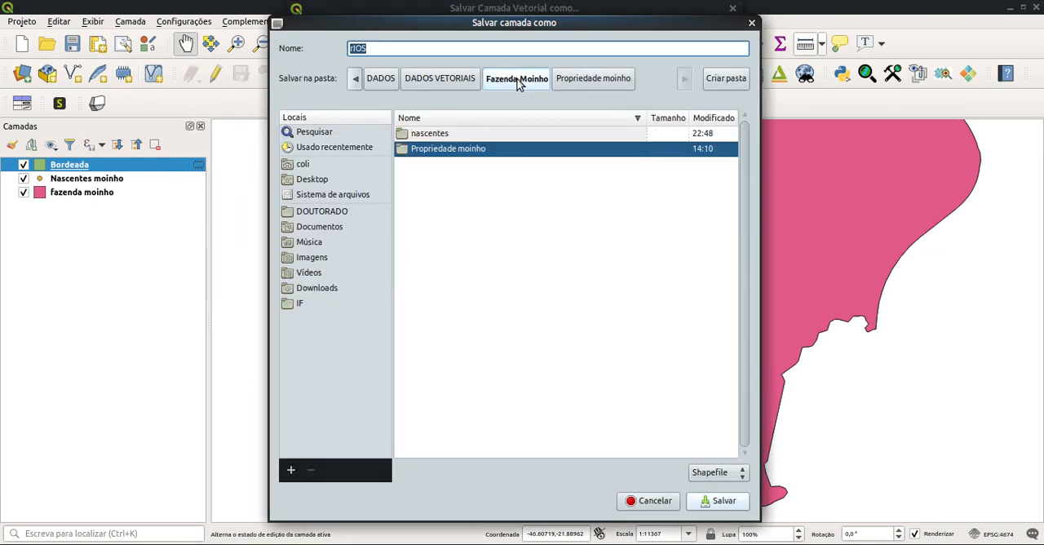
double_click(430, 135)
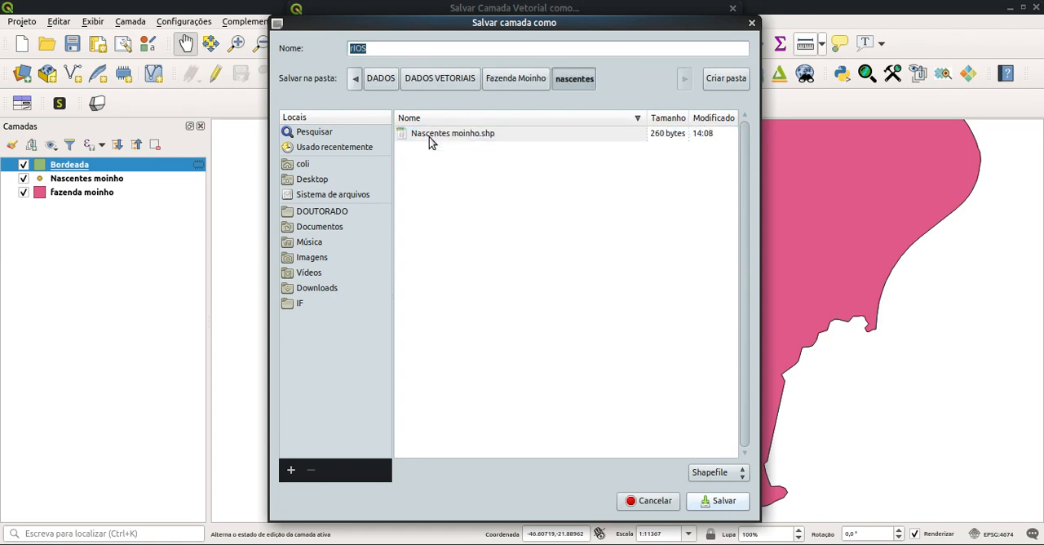
Step: Name the exported shapefile App nascente and save it in SIRGAS 2000 / UTM zone 23S, adding it to the map
click(399, 49)
drag(399, 49, 349, 52)
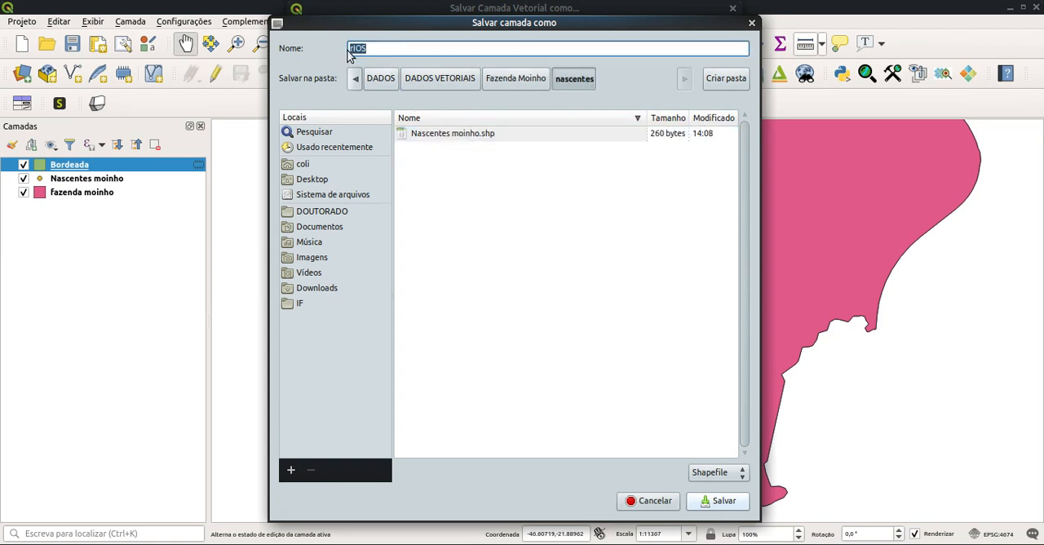
text(App nascente)
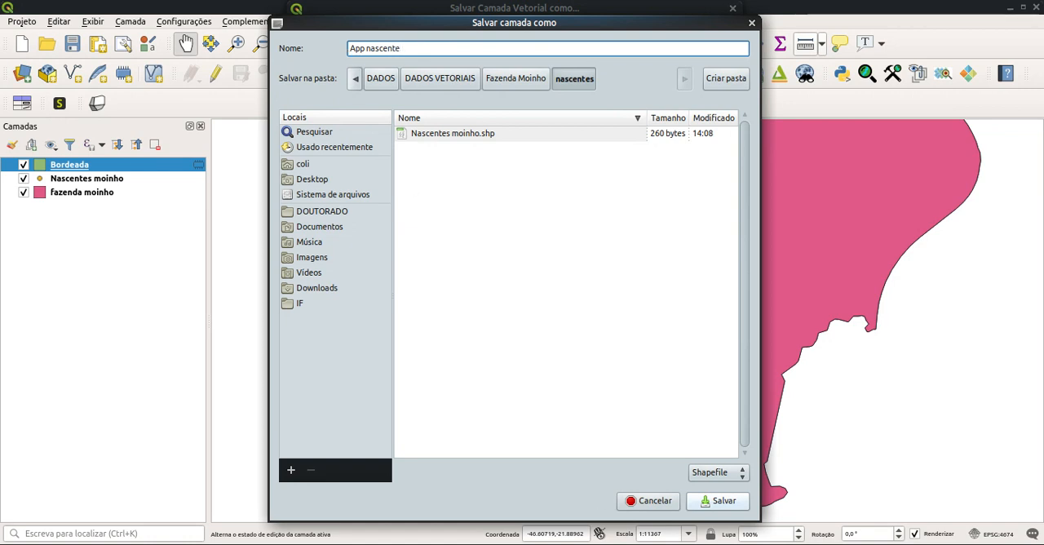
click(731, 506)
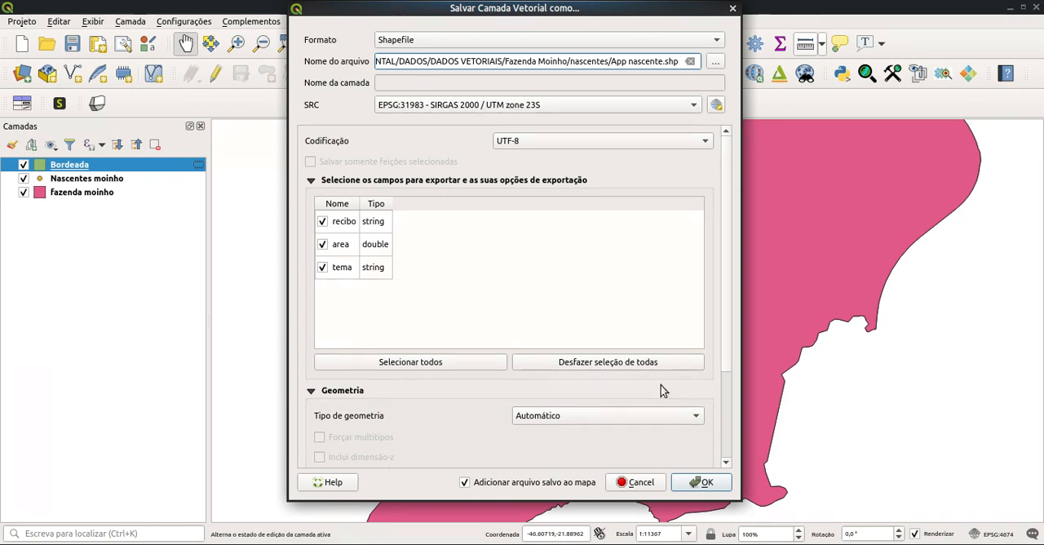
click(704, 482)
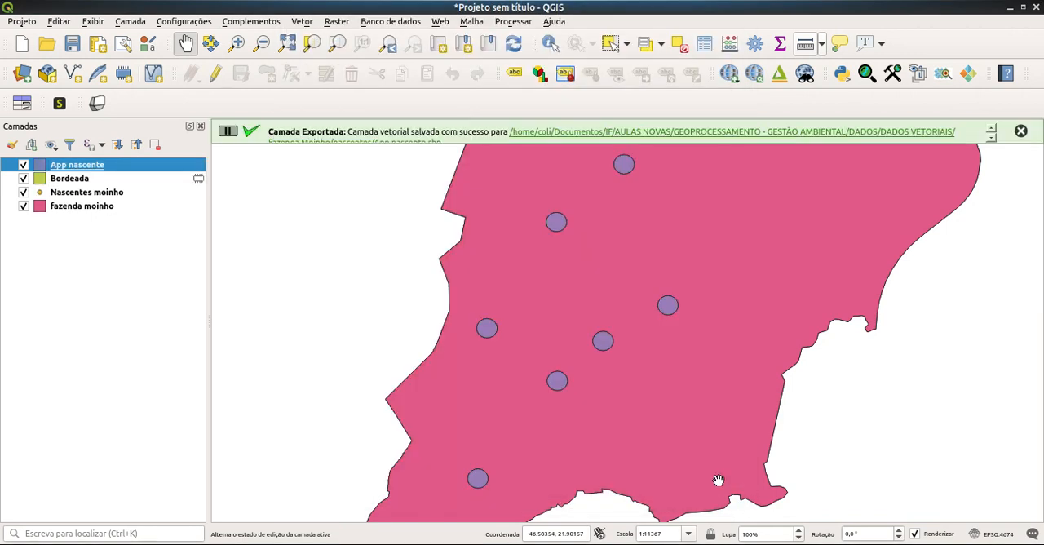
Step: Remove the temporary Bordeada layer from the project
click(68, 181)
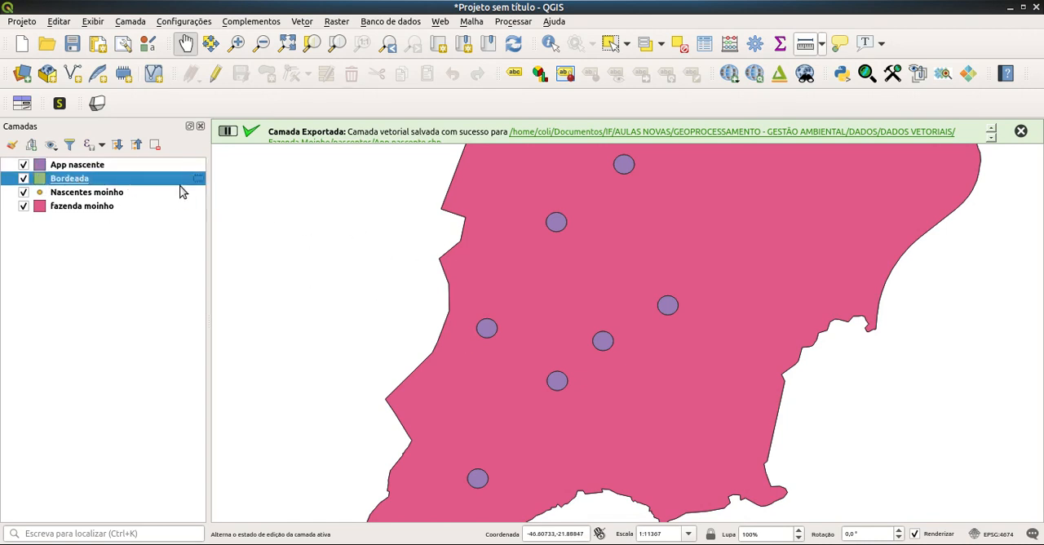
click(155, 145)
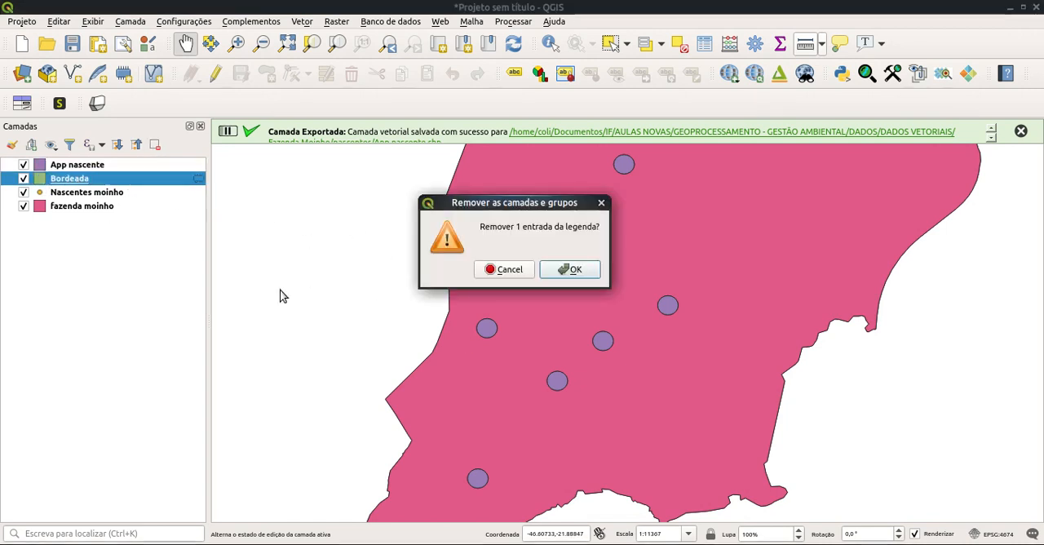
click(584, 273)
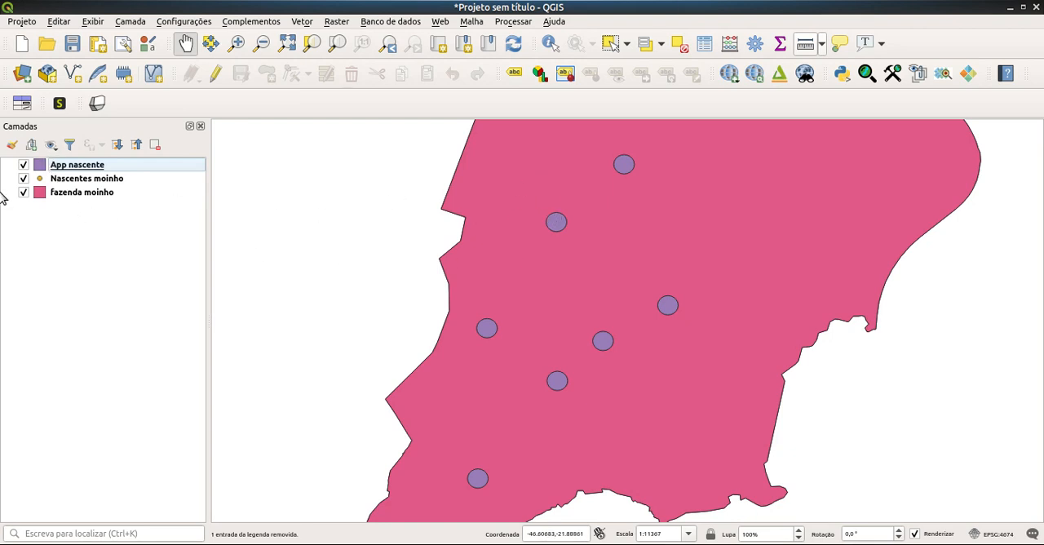
Step: Open the fazenda moinho layer's symbology and make its simple fill transparent
click(66, 196)
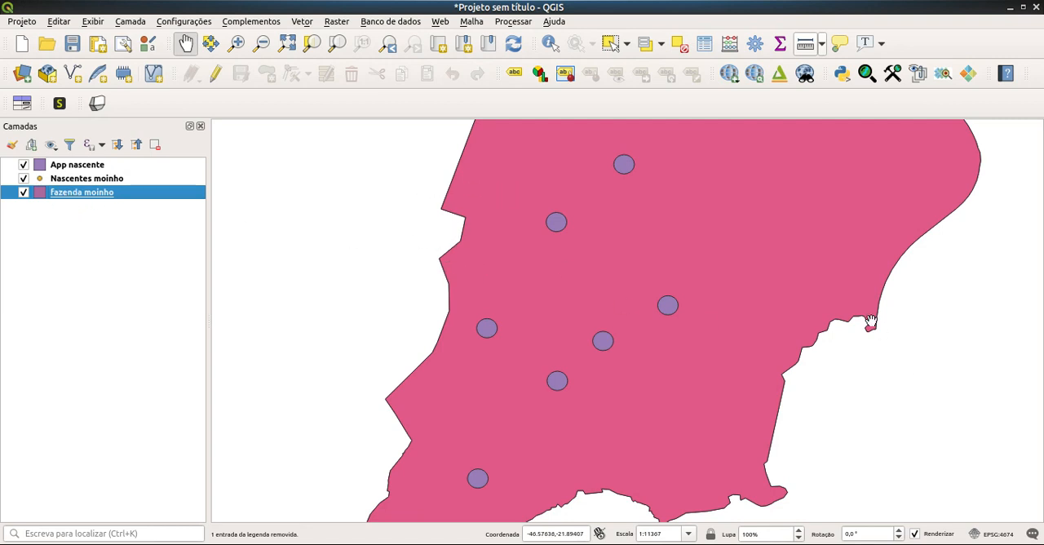
right_click(75, 192)
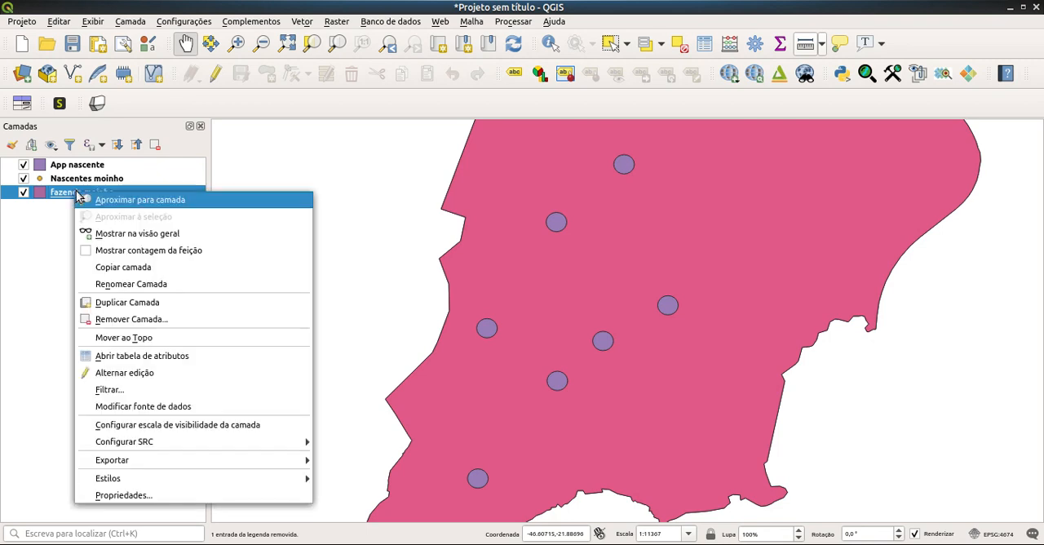
click(129, 528)
right_click(93, 191)
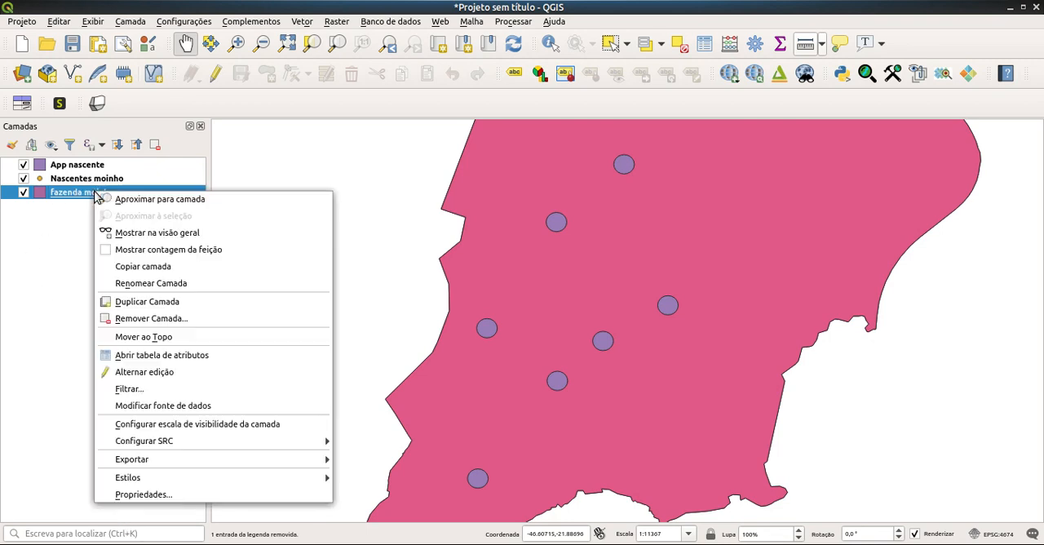
click(143, 494)
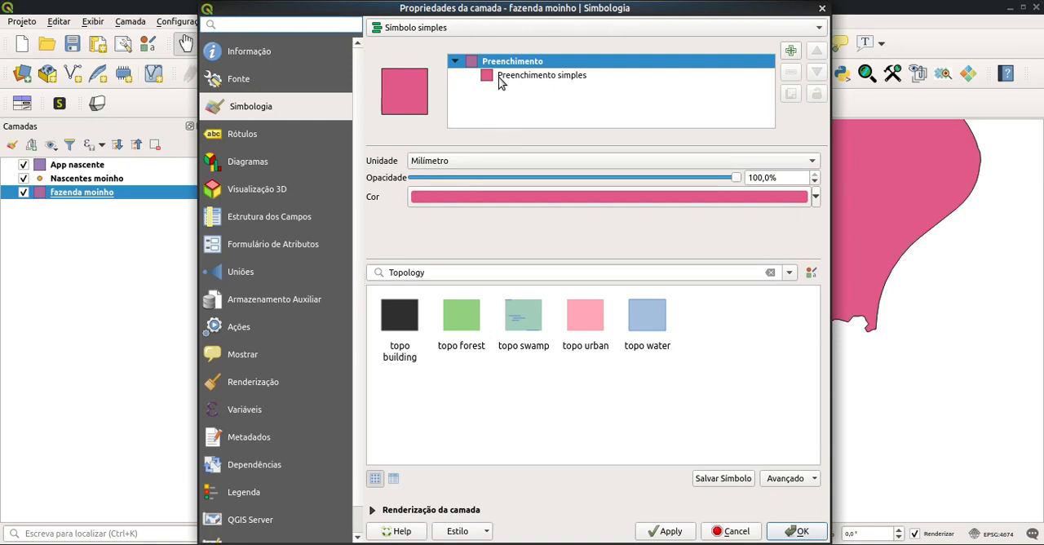
click(537, 76)
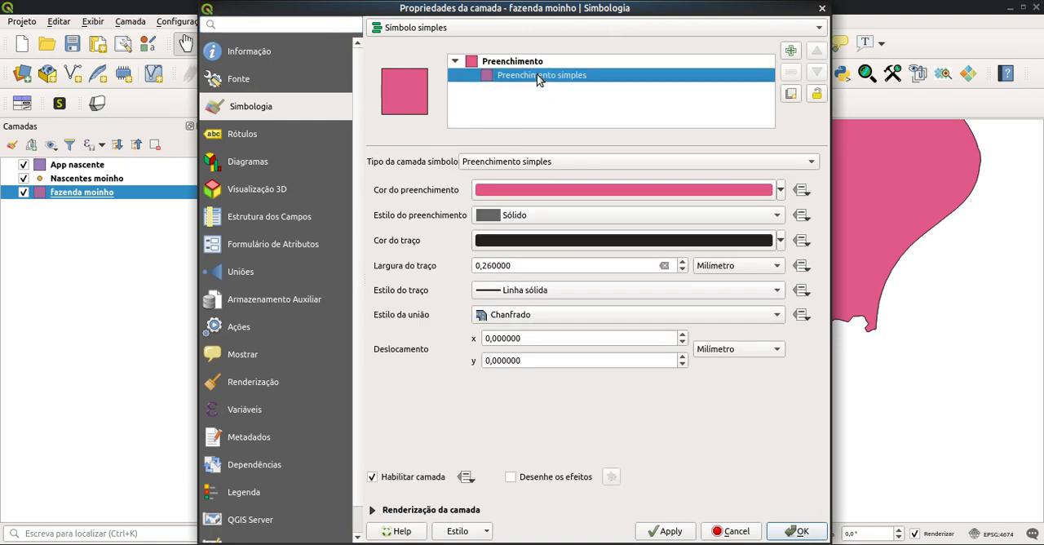
click(781, 190)
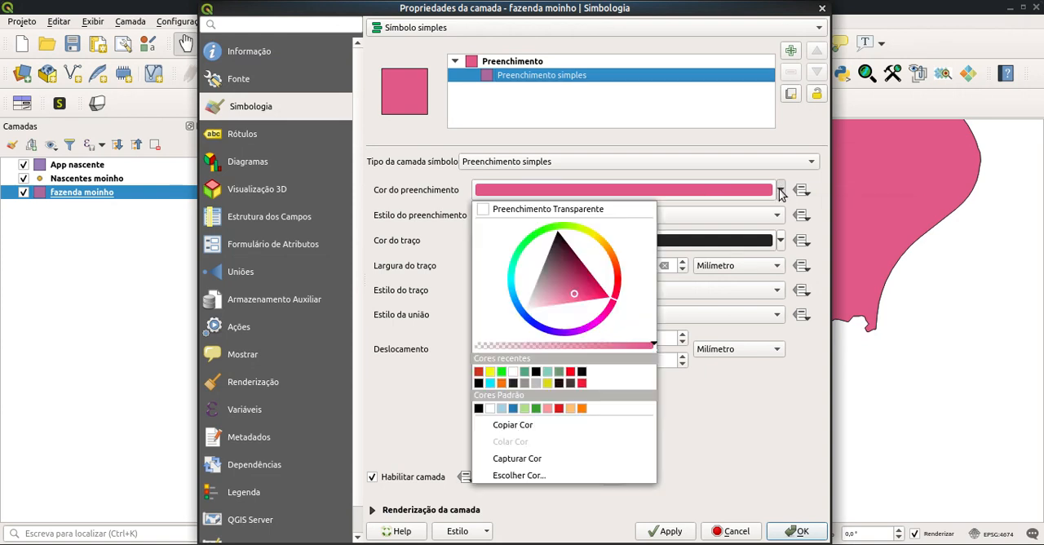
click(487, 210)
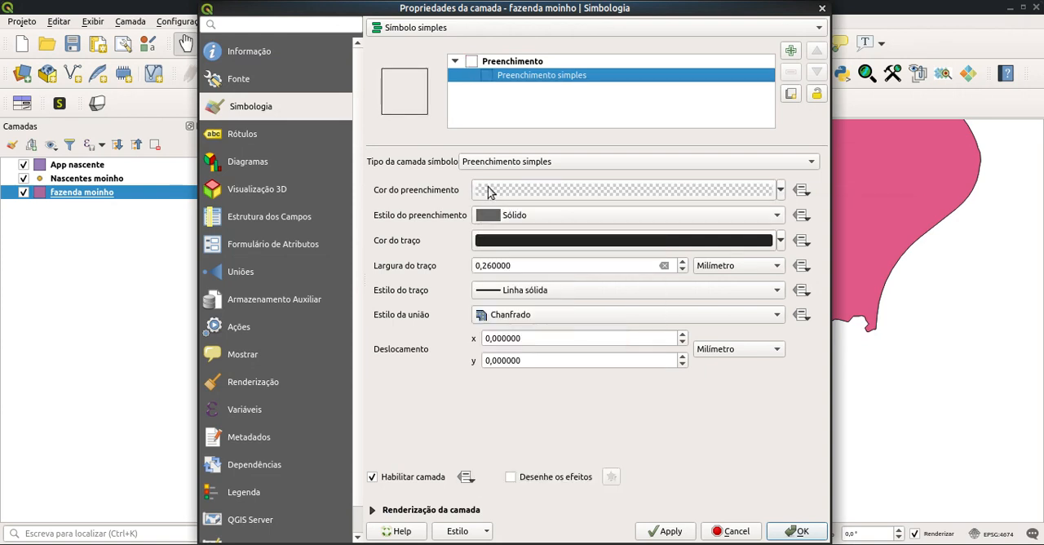
Step: Set the farm polygon's stroke width to 0.36 mm
click(486, 265)
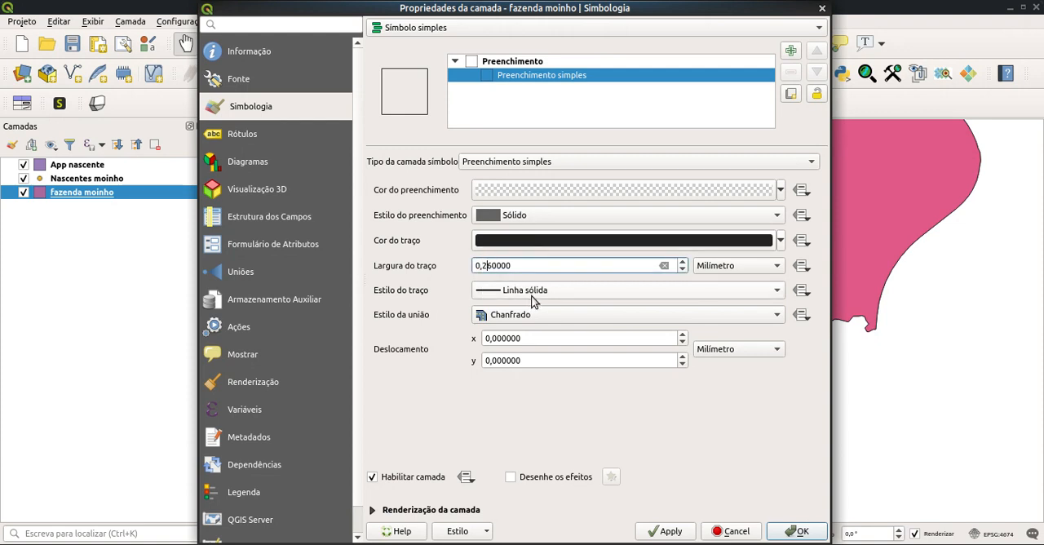
key(Delete)
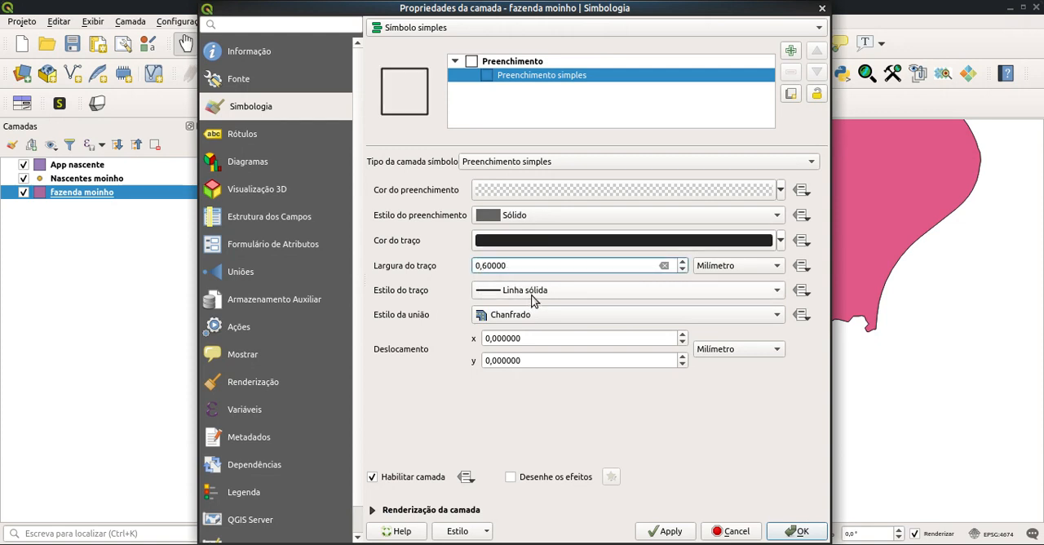
text(3)
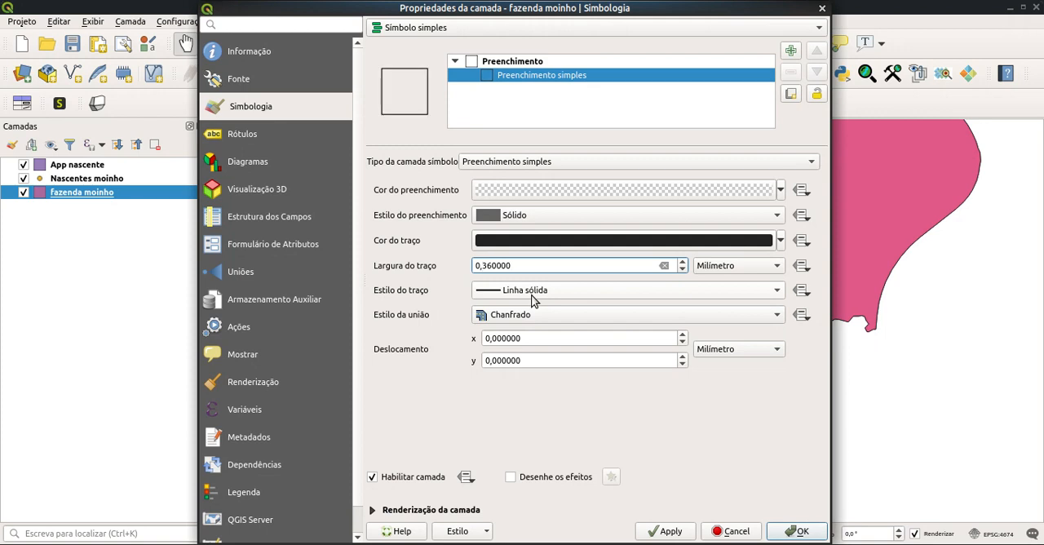
Step: Change the farm polygon's stroke color to white and apply the symbology to the layer
click(781, 241)
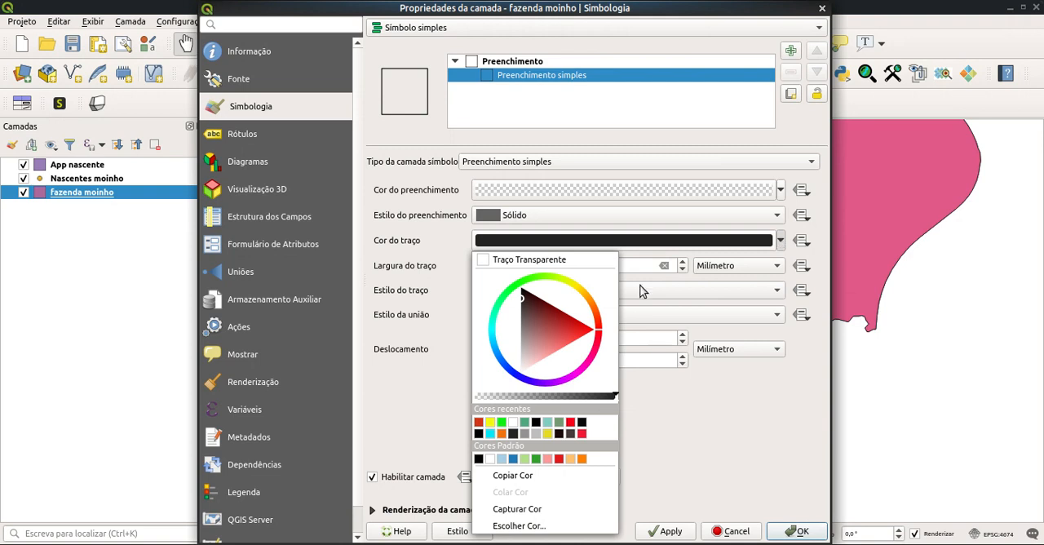
click(523, 288)
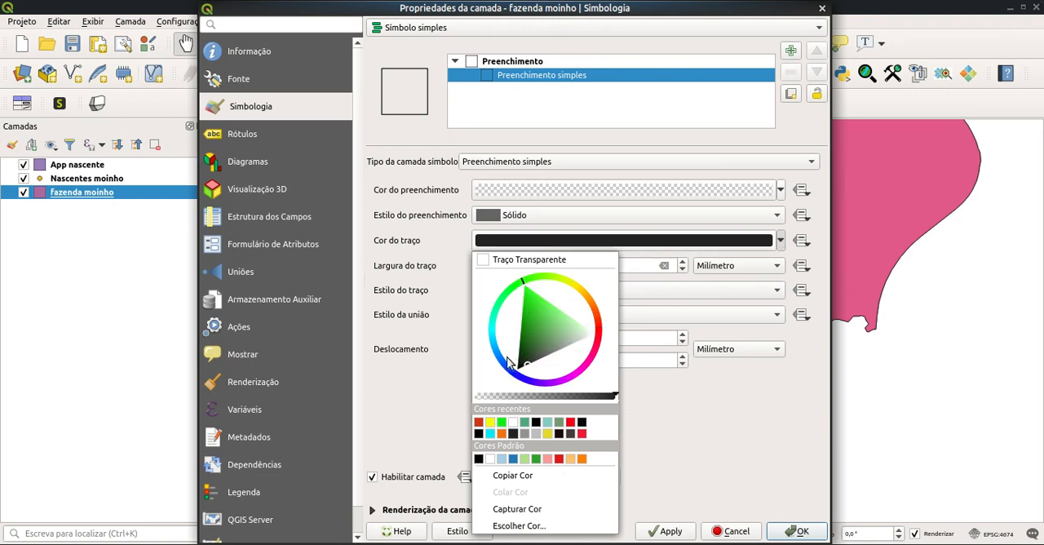
click(587, 335)
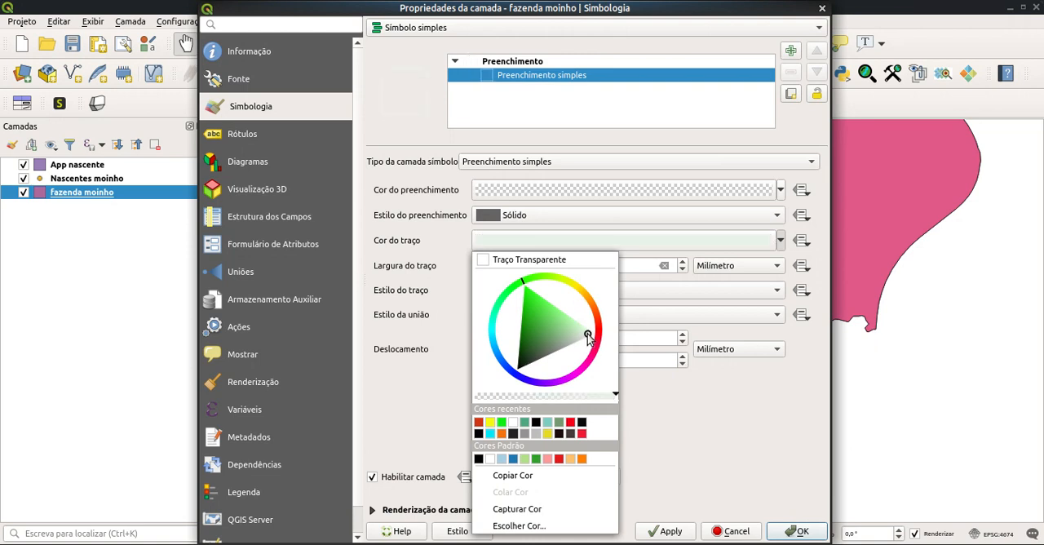
drag(587, 336, 596, 338)
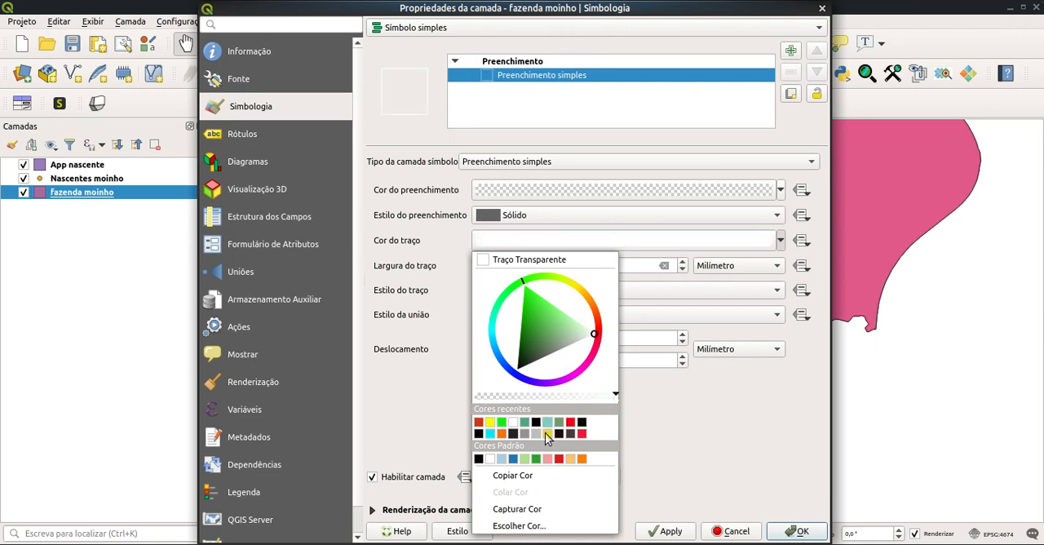
click(515, 509)
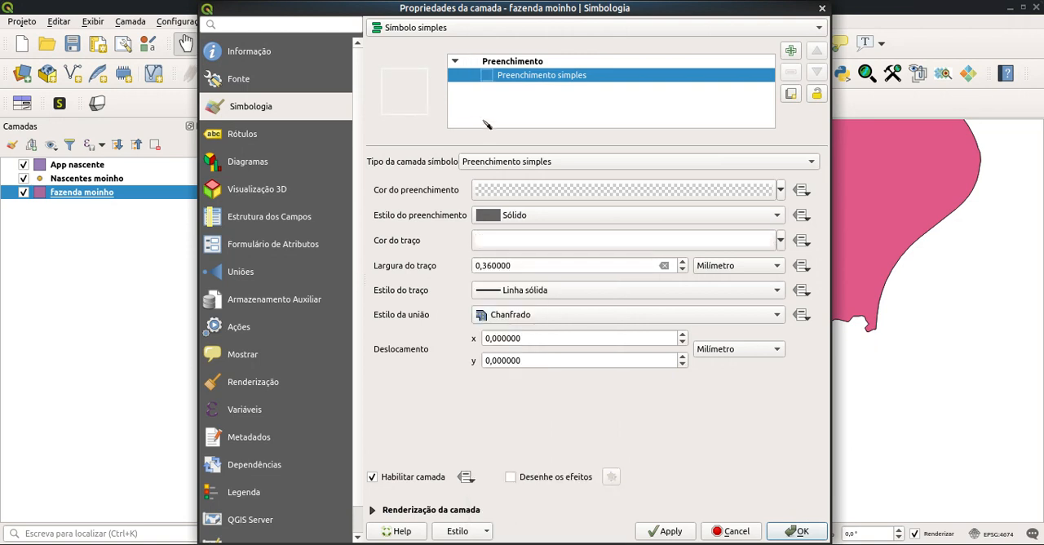
click(780, 242)
click(781, 241)
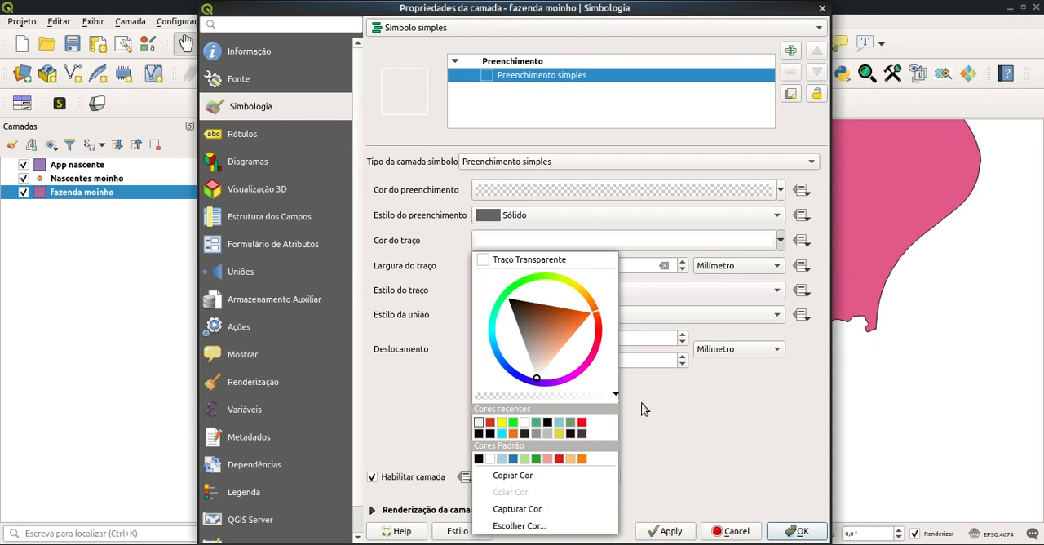
click(686, 398)
click(677, 532)
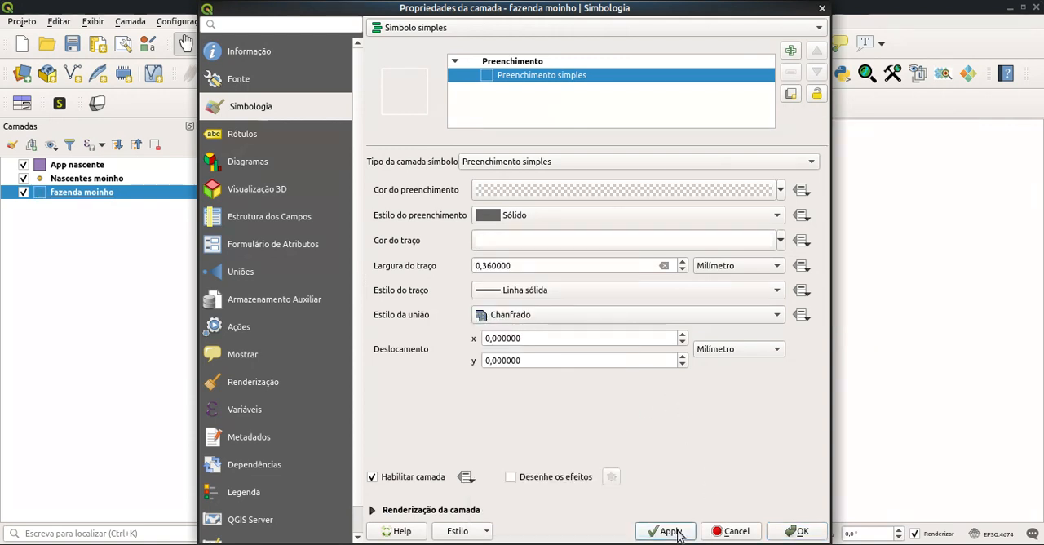
click(796, 532)
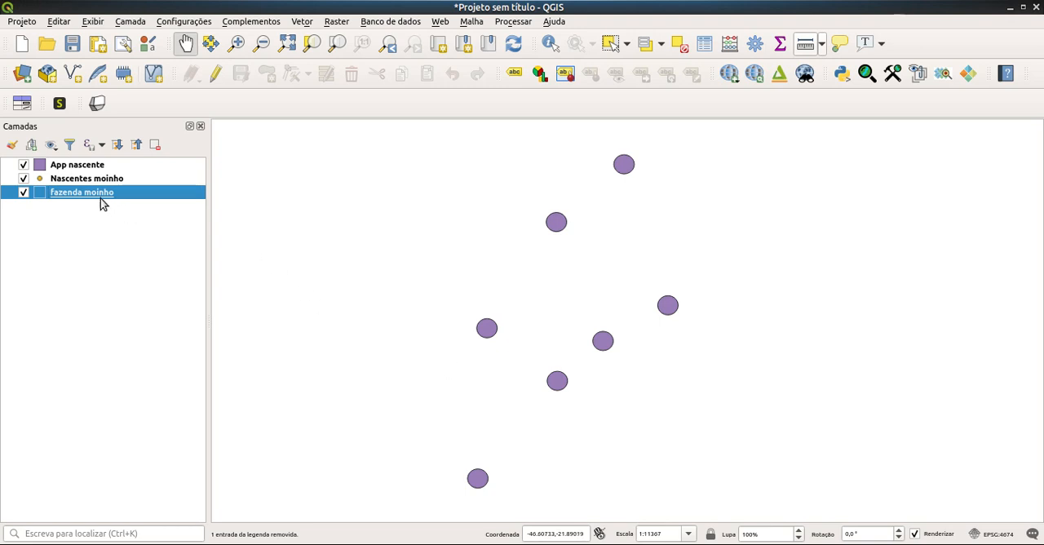
Step: Add the Bing Satellite basemap to the project through QuickMapServices
click(439, 22)
mouse_move(462, 74)
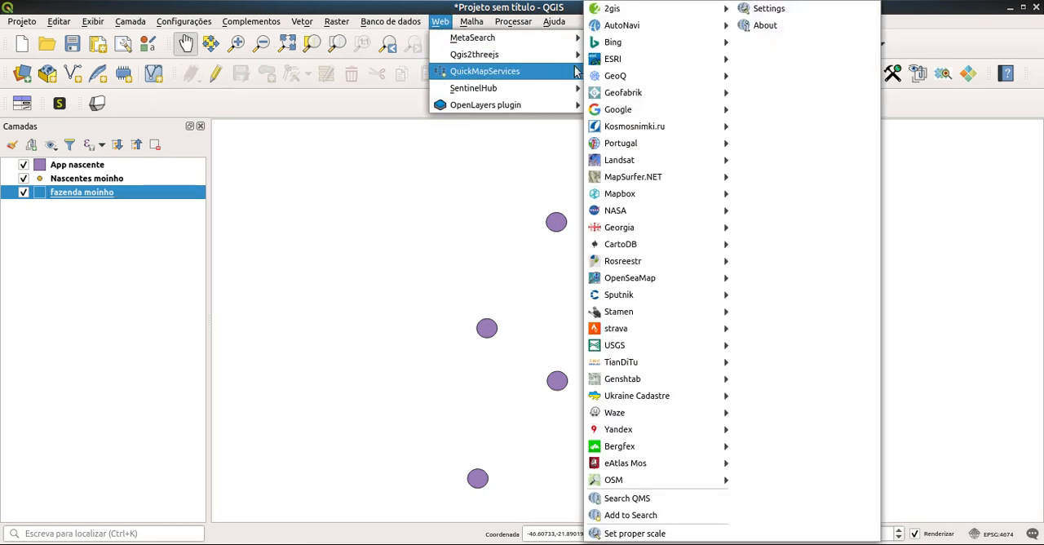
mouse_move(651, 64)
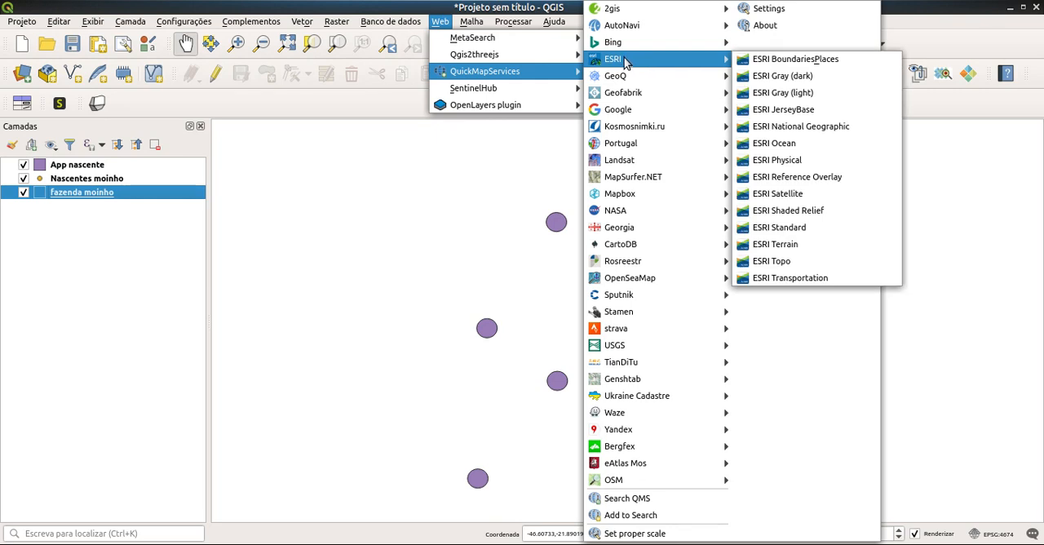
mouse_move(616, 48)
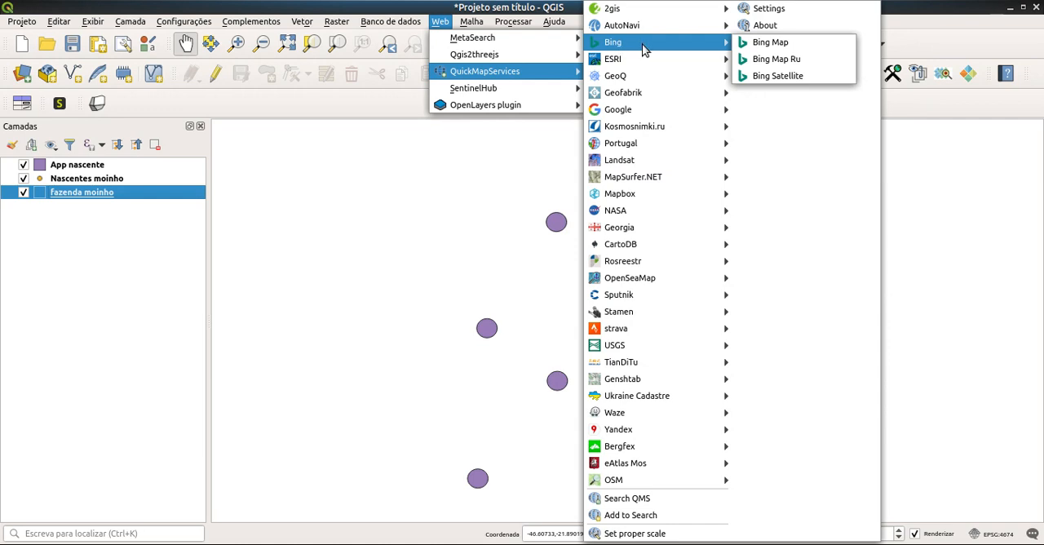
click(776, 78)
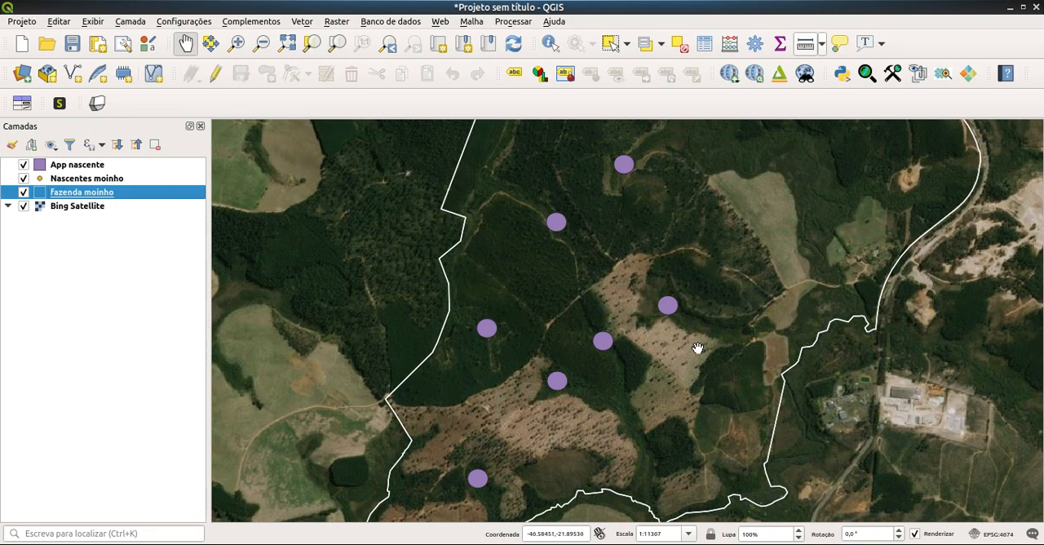
Step: Examine the spring buffers and the terrain around them within the farm boundary on the satellite image
scroll(698, 348, down, 1)
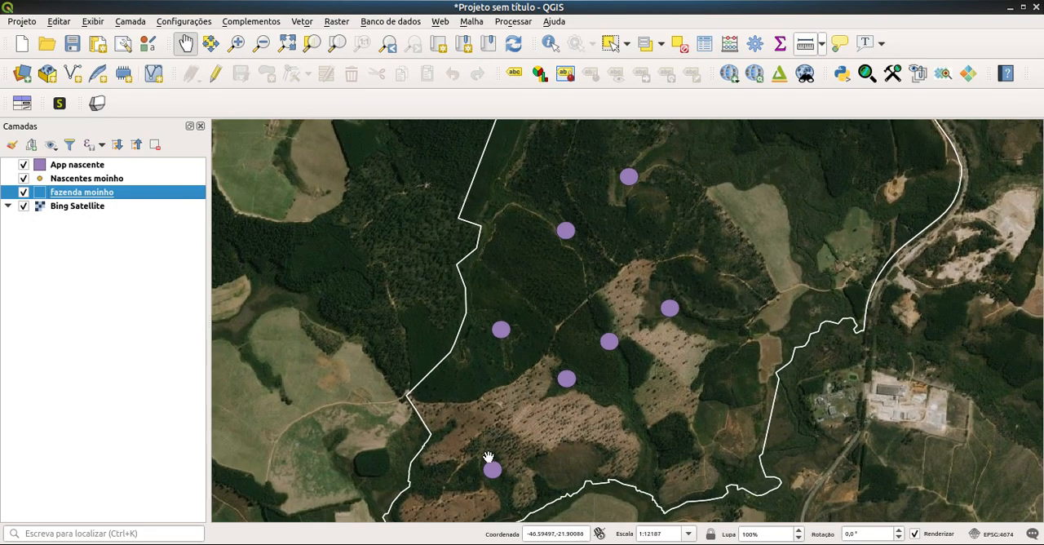
scroll(669, 368, down, 1)
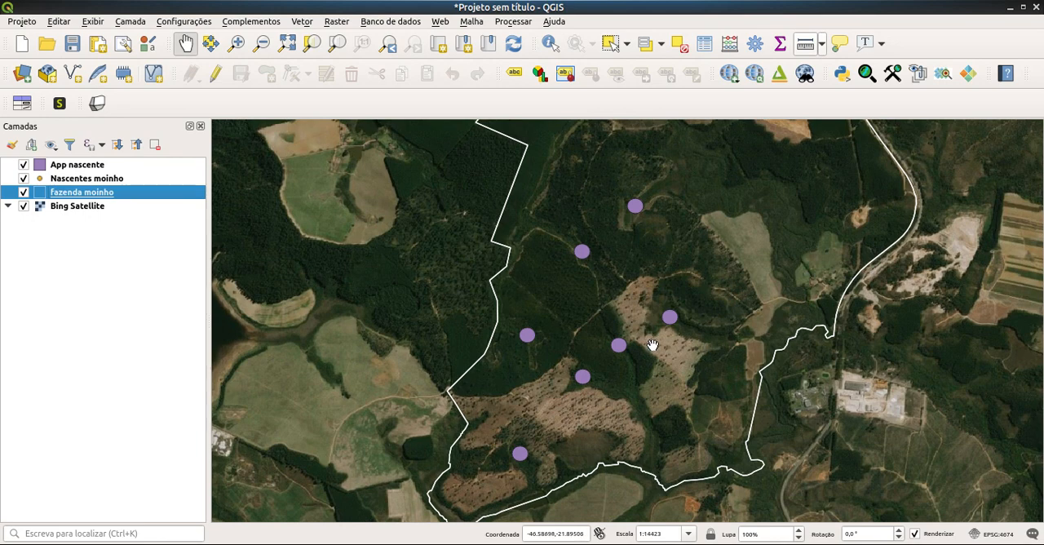
scroll(653, 345, up, 1)
scroll(636, 378, up, 2)
drag(634, 373, 626, 280)
scroll(618, 292, up, 1)
drag(636, 314, 608, 273)
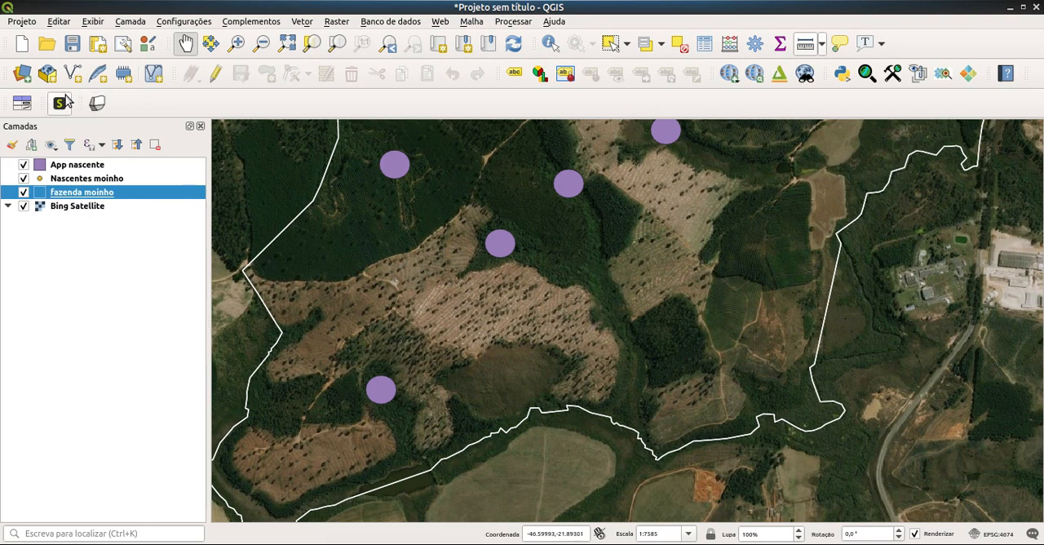
Step: Start a new shapefile layer with the file name Hidrografia in the Fazenda Moinho/nascentes folder
click(130, 22)
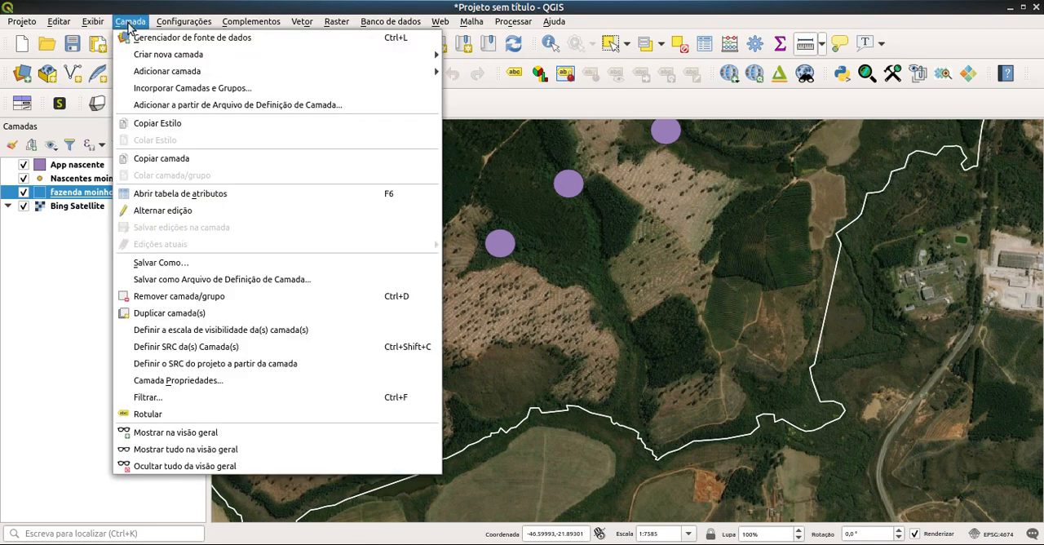
mouse_move(155, 53)
click(496, 71)
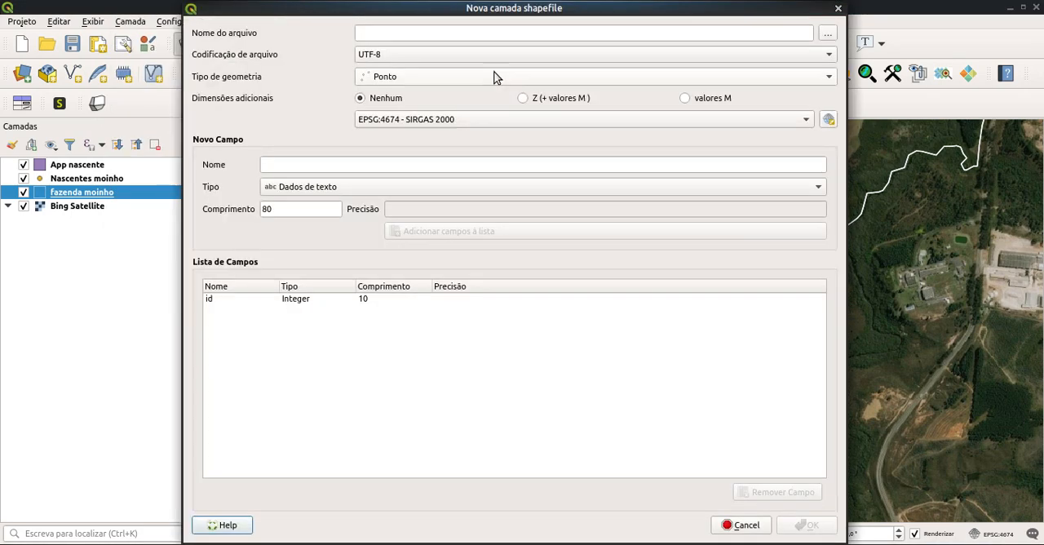
click(826, 34)
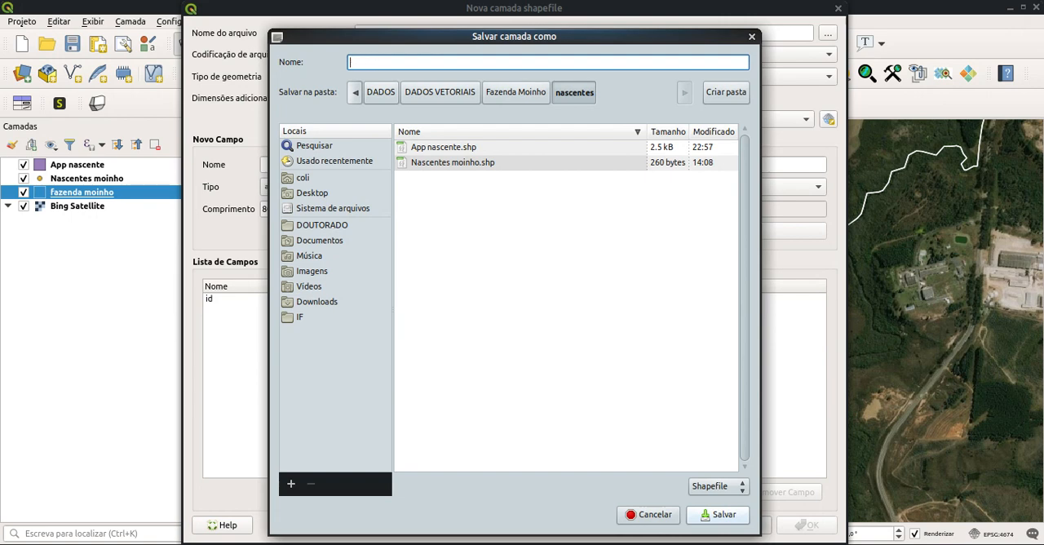
text(Hidrorafia)
click(723, 515)
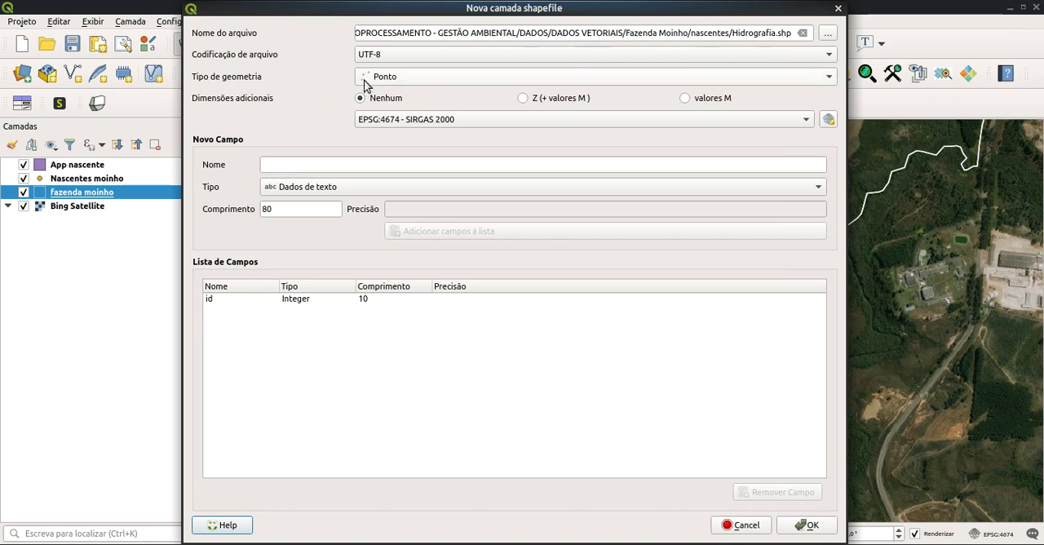
Step: Set the new layer's geometry to Linha and its CRS to EPSG:31983 - SIRGAS 2000 / UTM zone 23S, and create it
click(380, 77)
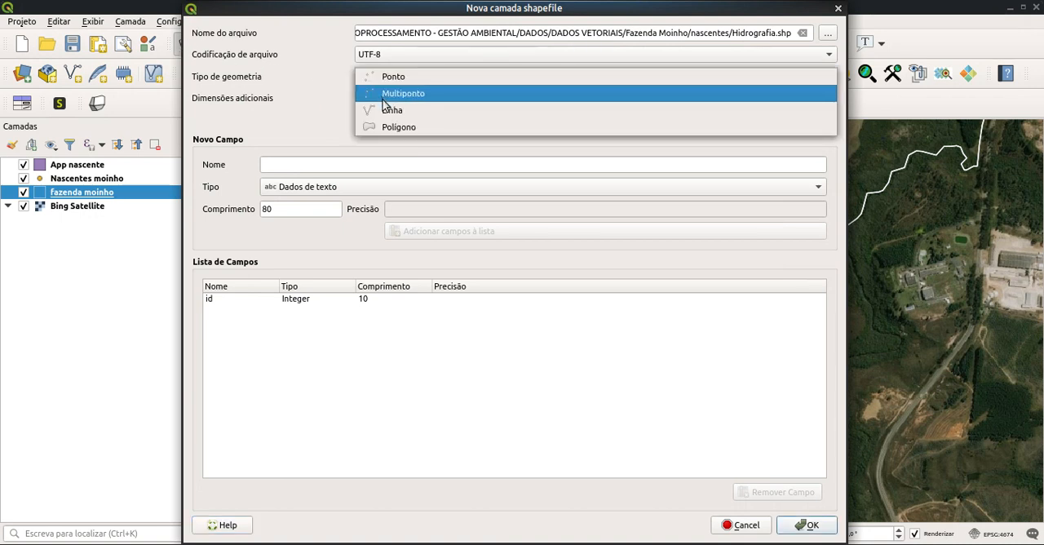
click(383, 108)
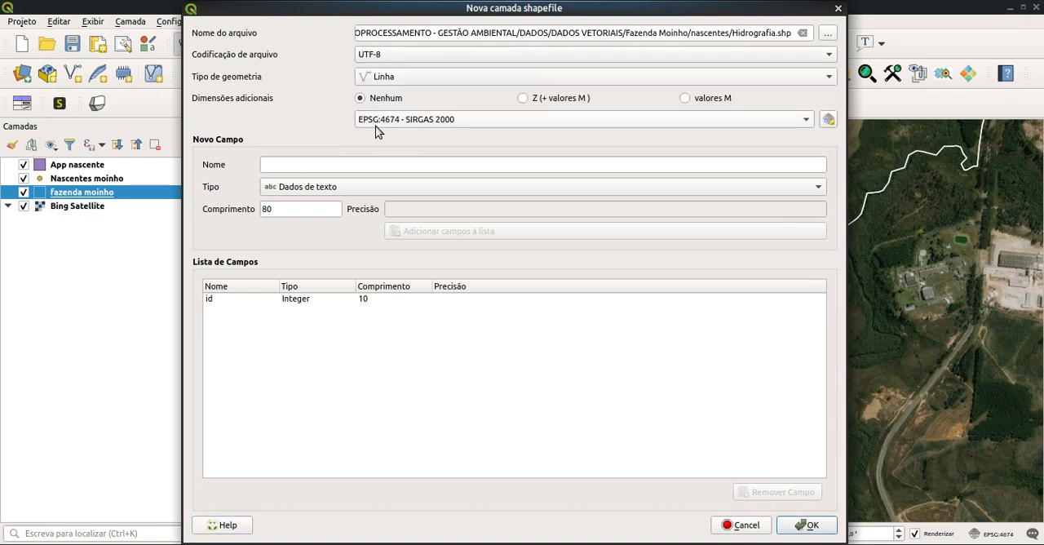
click(426, 129)
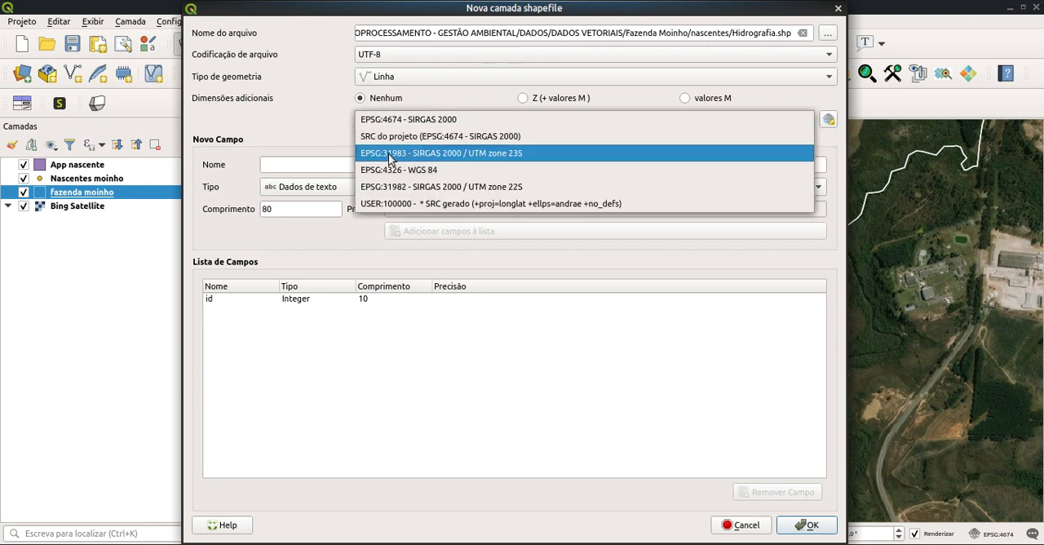
click(512, 155)
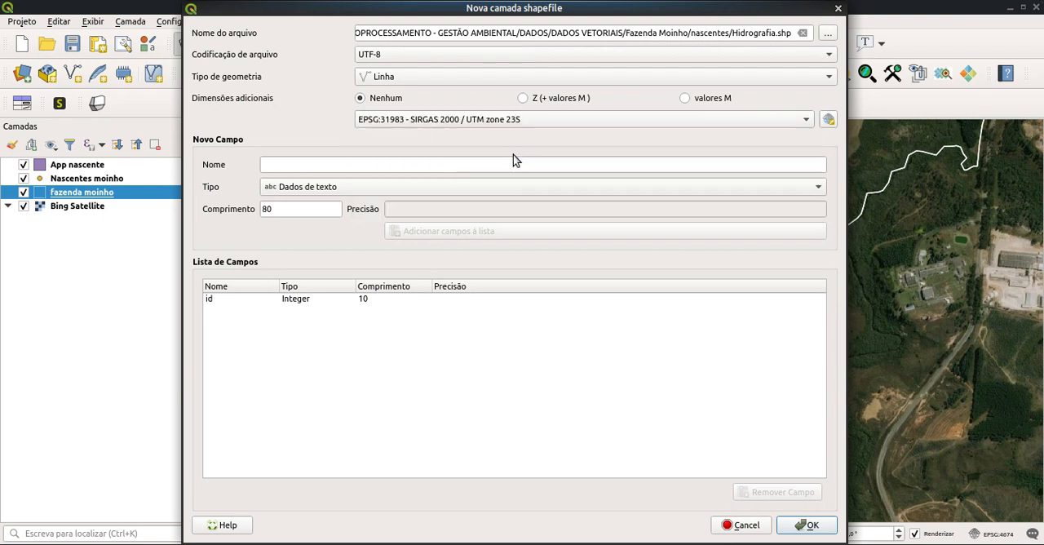
click(812, 525)
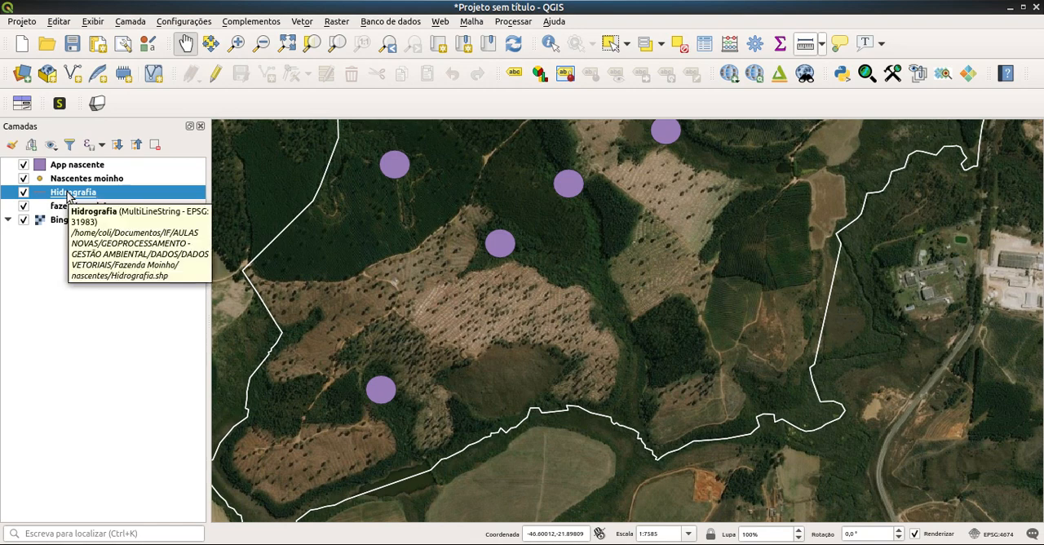
Step: Enable editing on Hidrografia and digitize the main watercourse from the spring north of the valley down to the farm's southern boundary
click(216, 75)
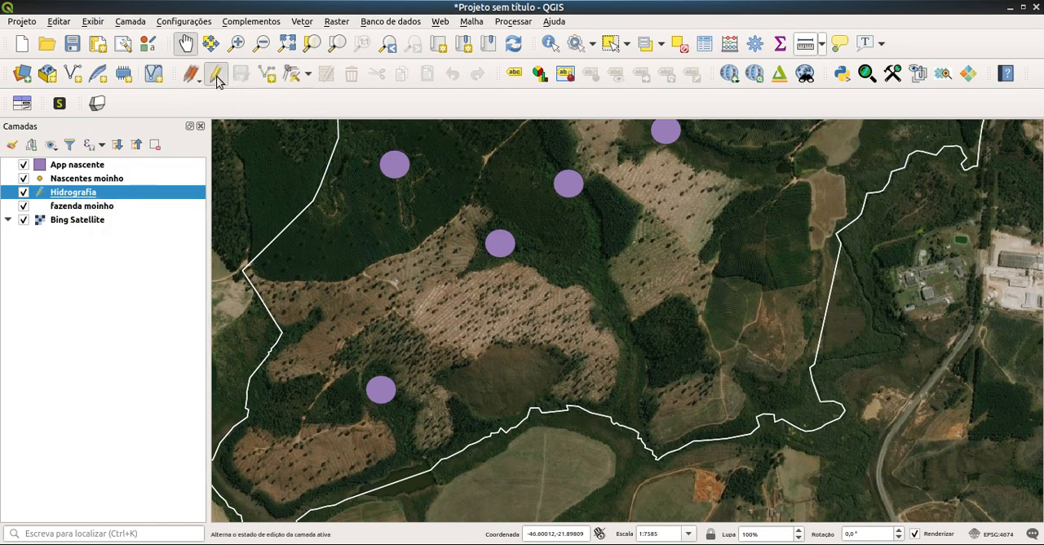
click(269, 77)
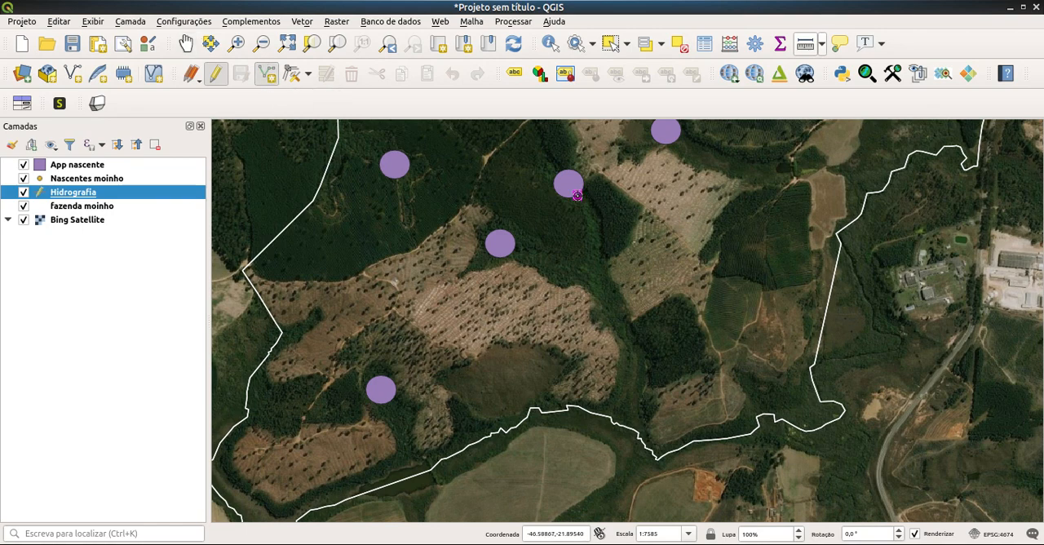
click(592, 232)
click(593, 267)
right_click(616, 421)
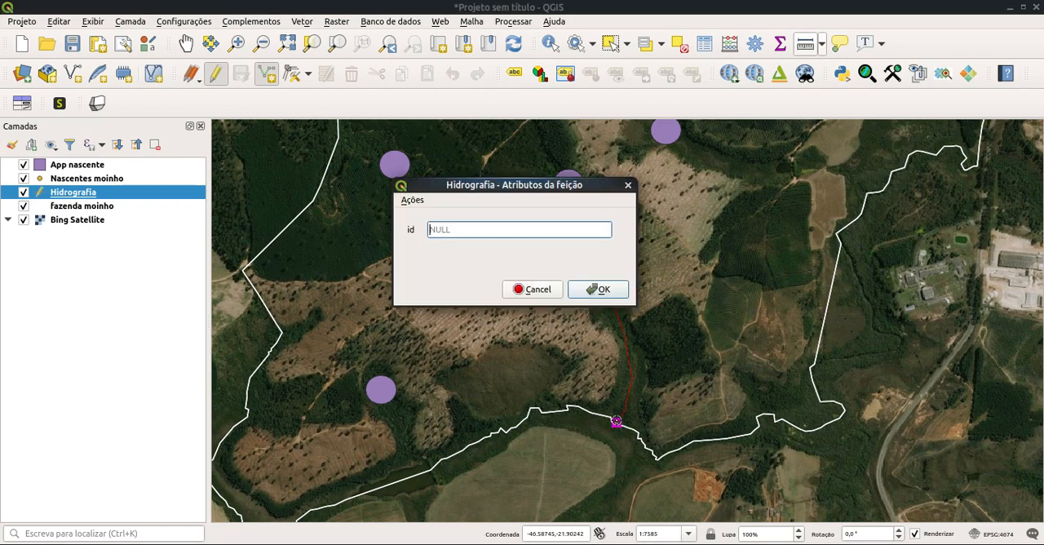
click(602, 290)
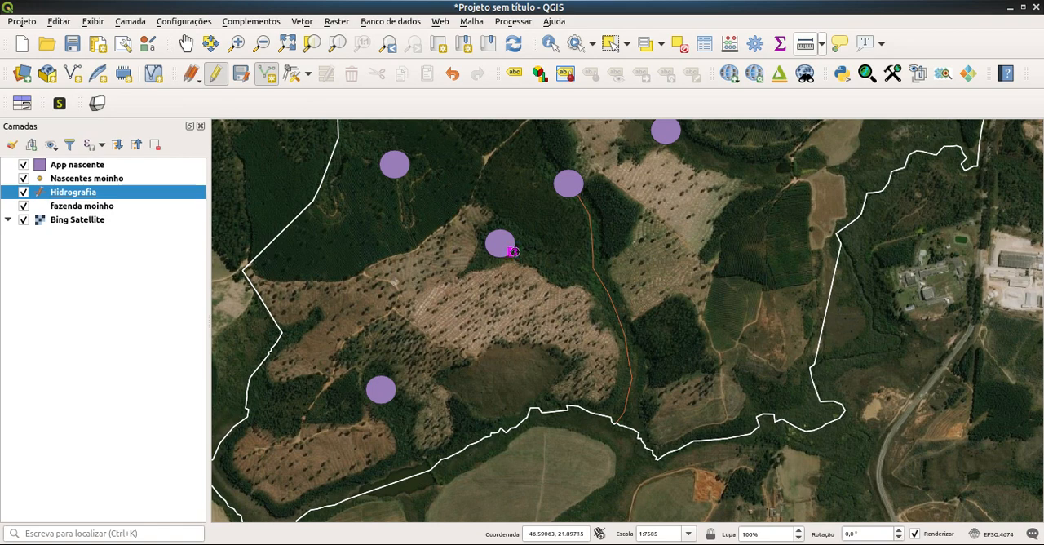
Step: Digitize a tributary line from the neighbouring spring to the west so that it joins the main watercourse
click(592, 268)
right_click(592, 269)
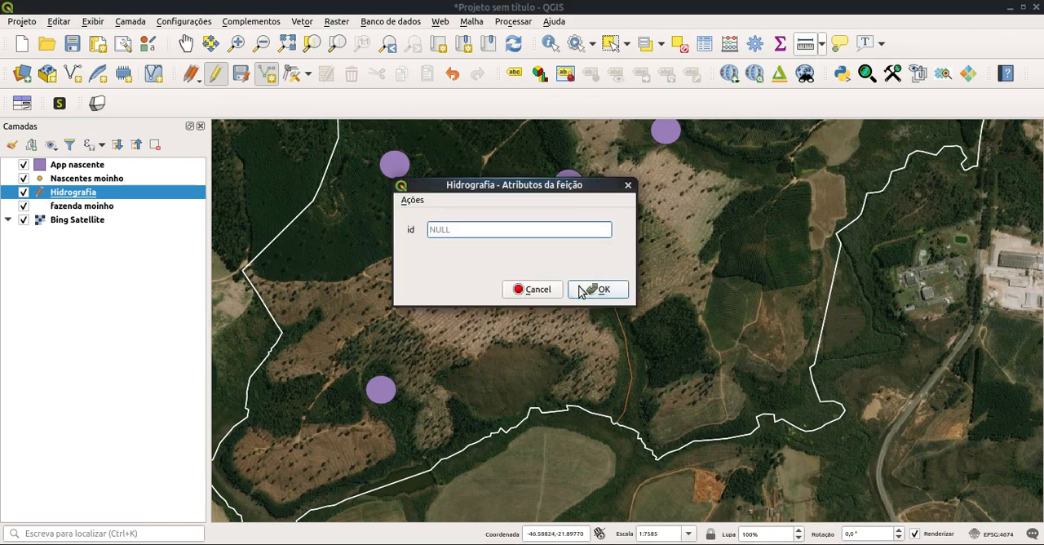
click(587, 290)
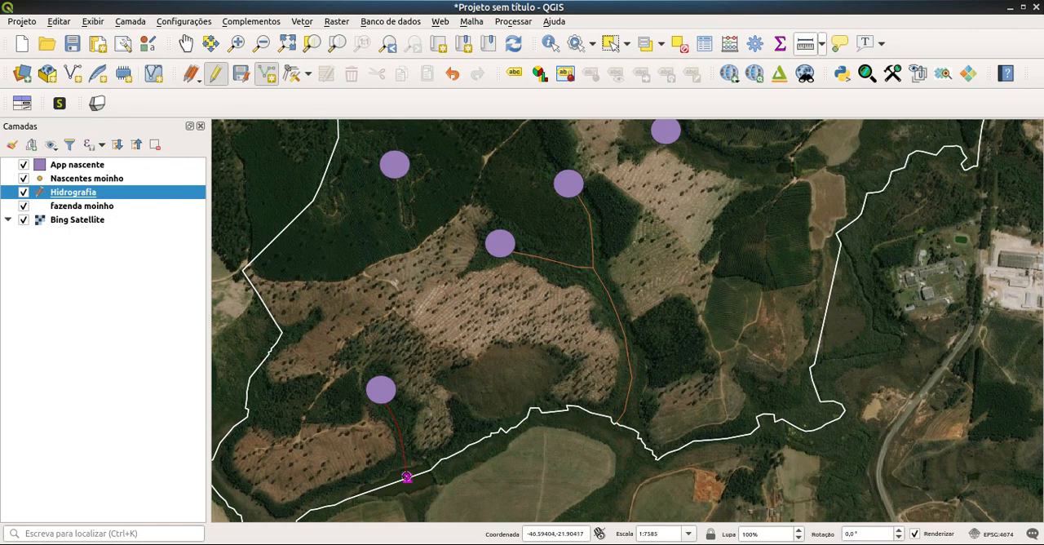
Step: Digitize the watercourse from the southwestern spring to the farm boundary, then save the Hidrografia edits and end editing
right_click(407, 478)
click(614, 289)
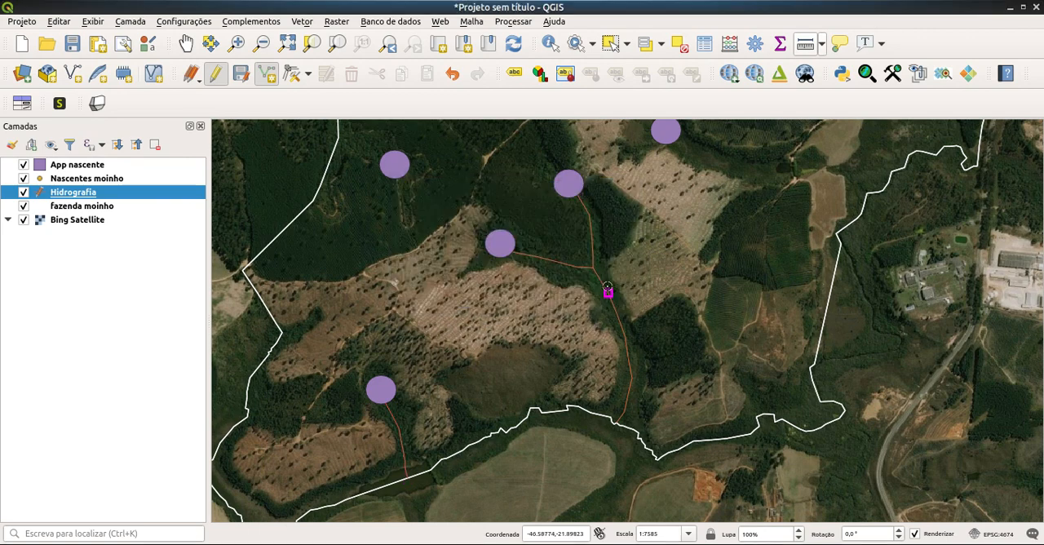
click(240, 77)
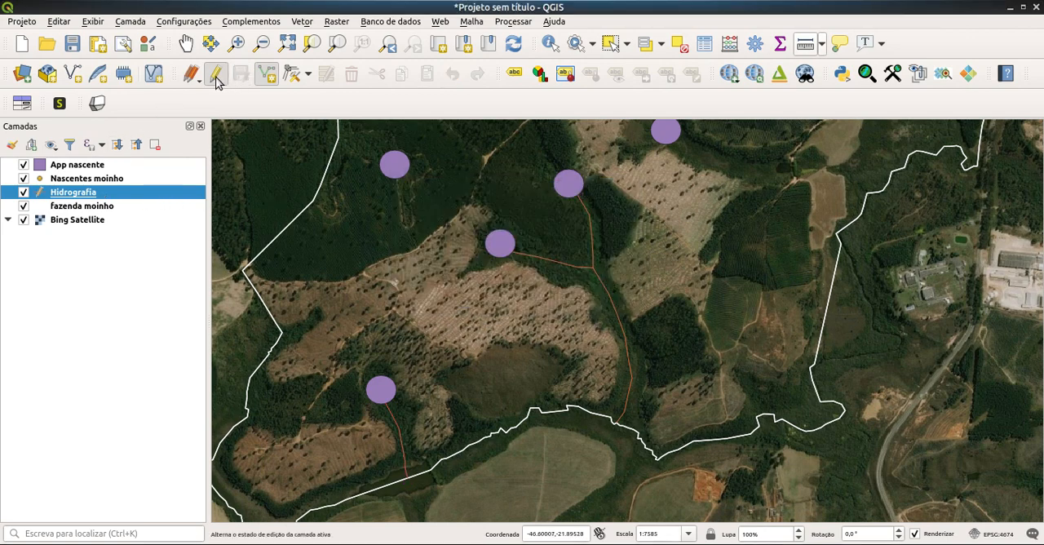
click(216, 75)
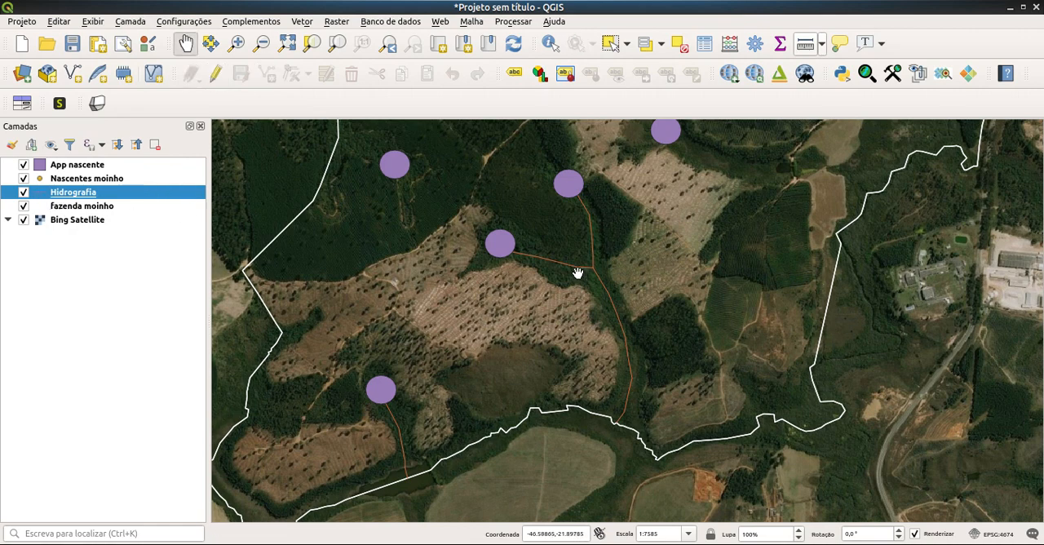
Step: Change the Hidrografia layer's simple line colour to blue and apply the symbology
right_click(72, 194)
click(172, 495)
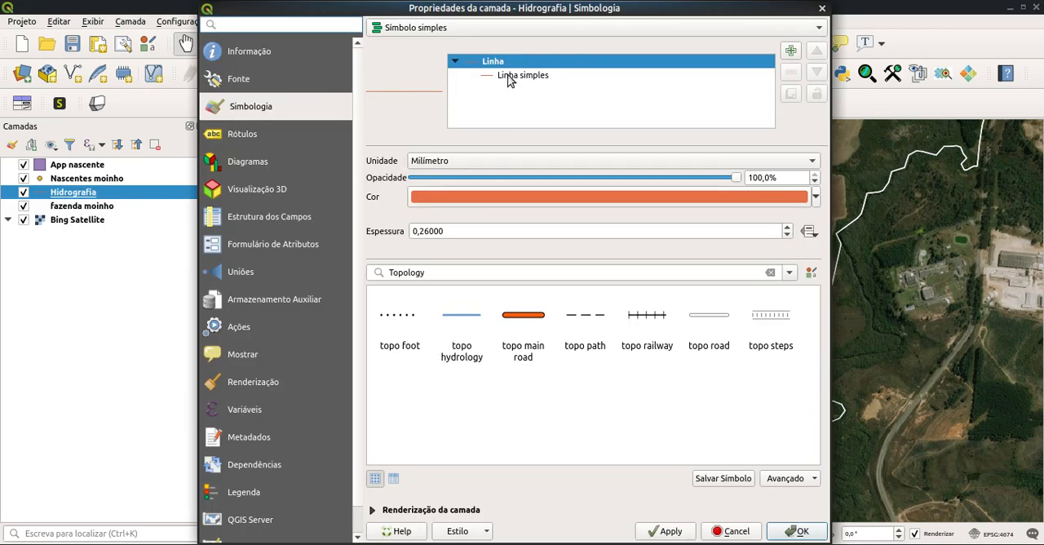
click(506, 77)
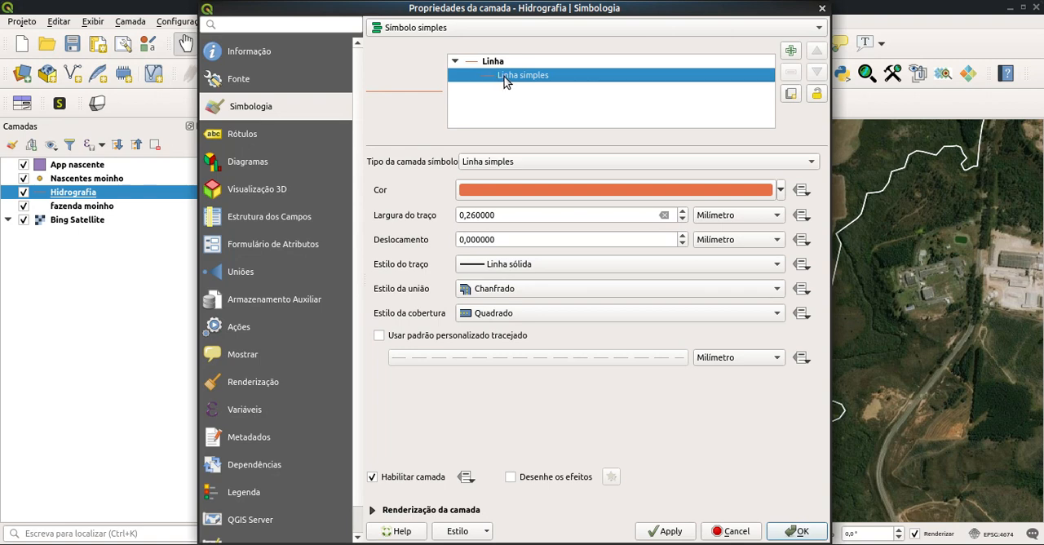
click(781, 192)
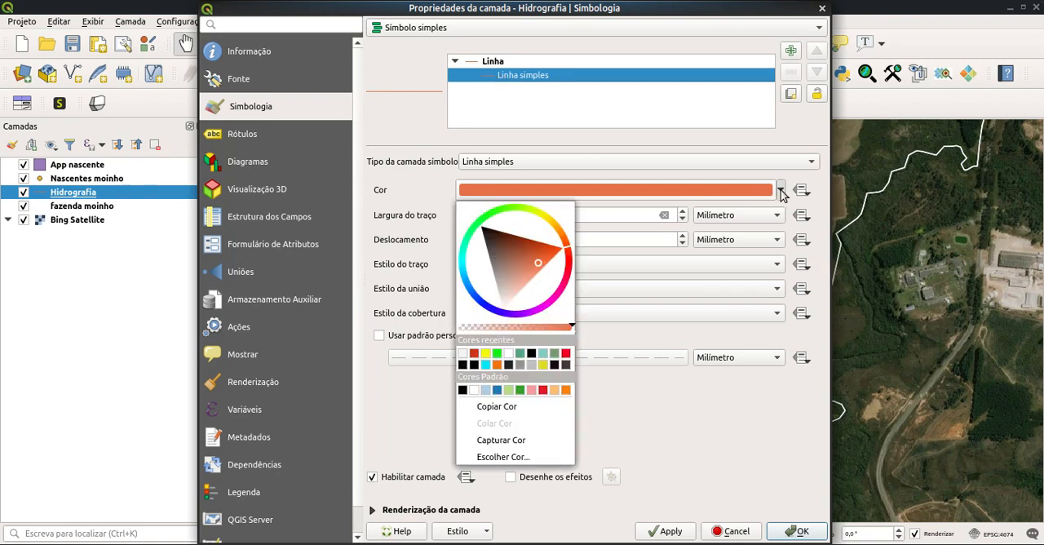
click(473, 295)
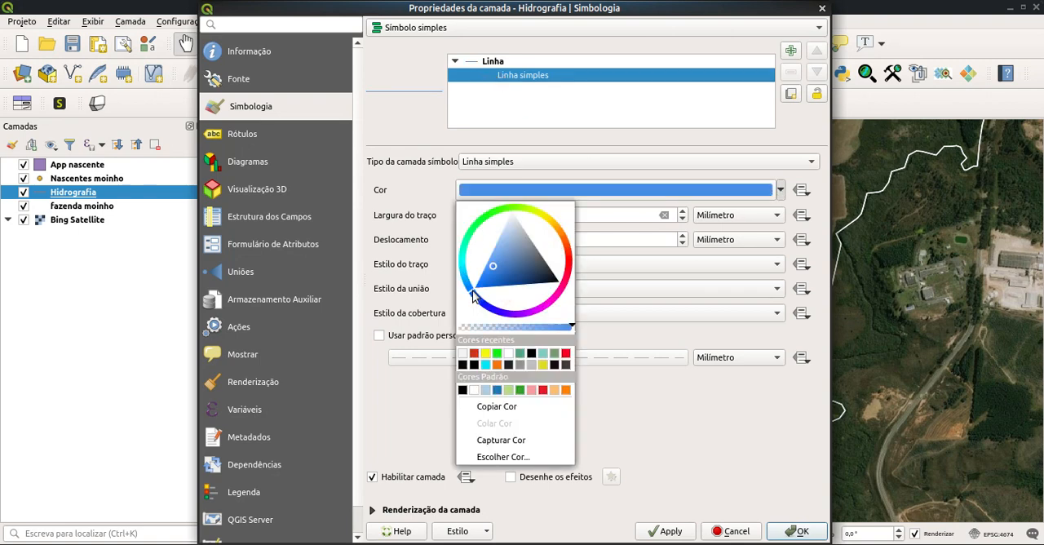
click(670, 531)
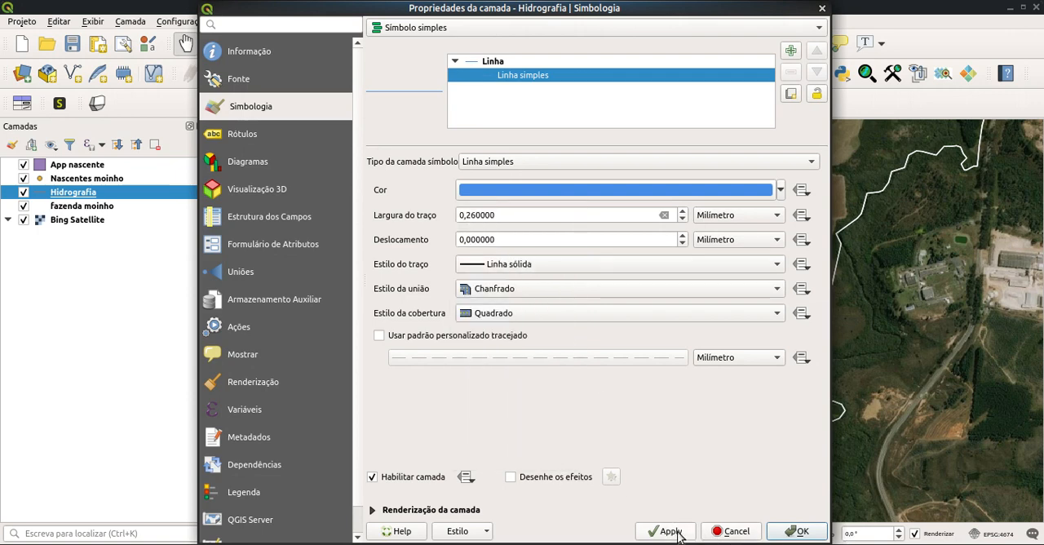
click(798, 531)
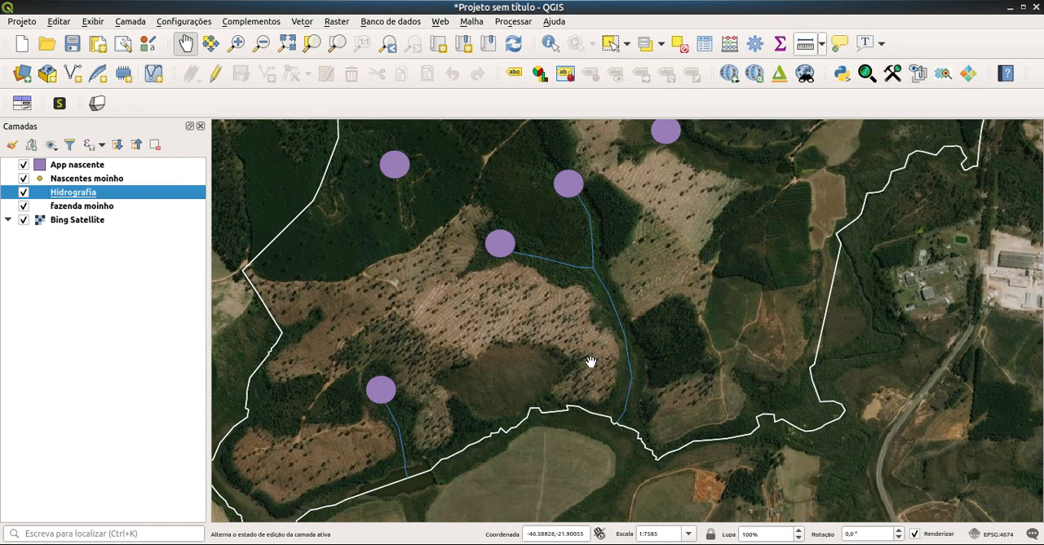
Step: Start a new shapefile layer with the file name Lago in the Fazenda Moinho/nascentes folder
drag(531, 370, 627, 319)
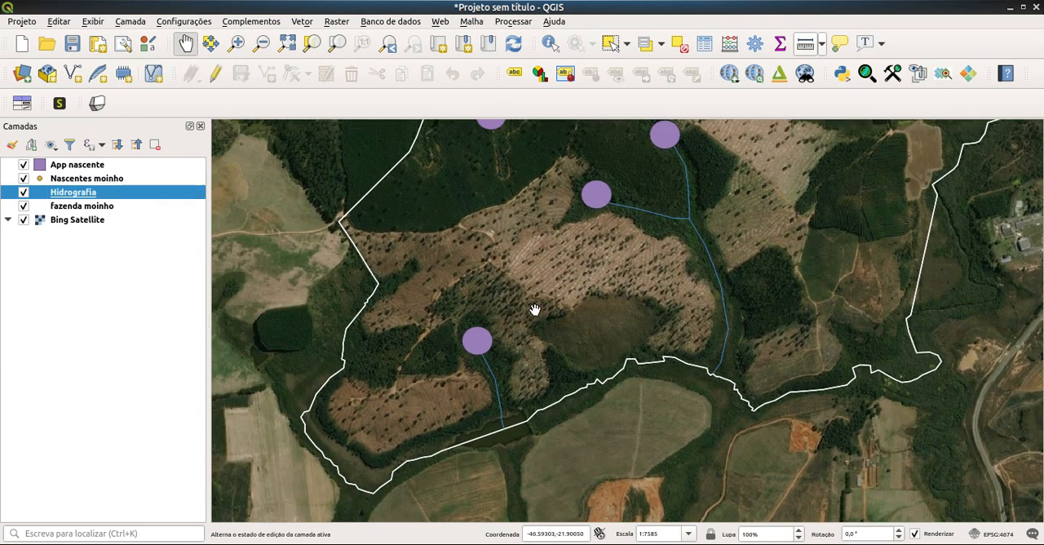
scroll(610, 349, up, 1)
scroll(609, 348, up, 4)
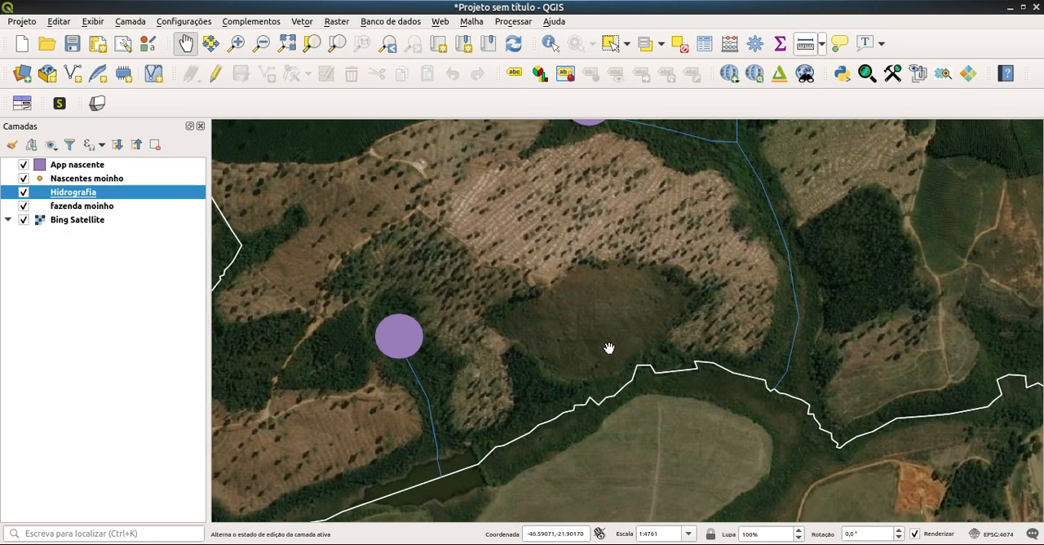
drag(609, 349, 585, 414)
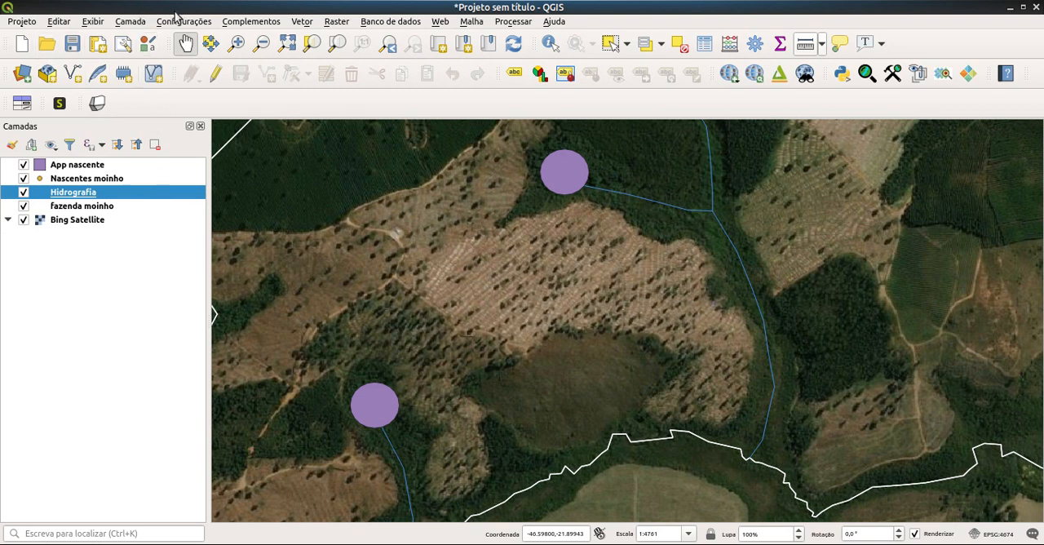
click(132, 22)
mouse_move(151, 54)
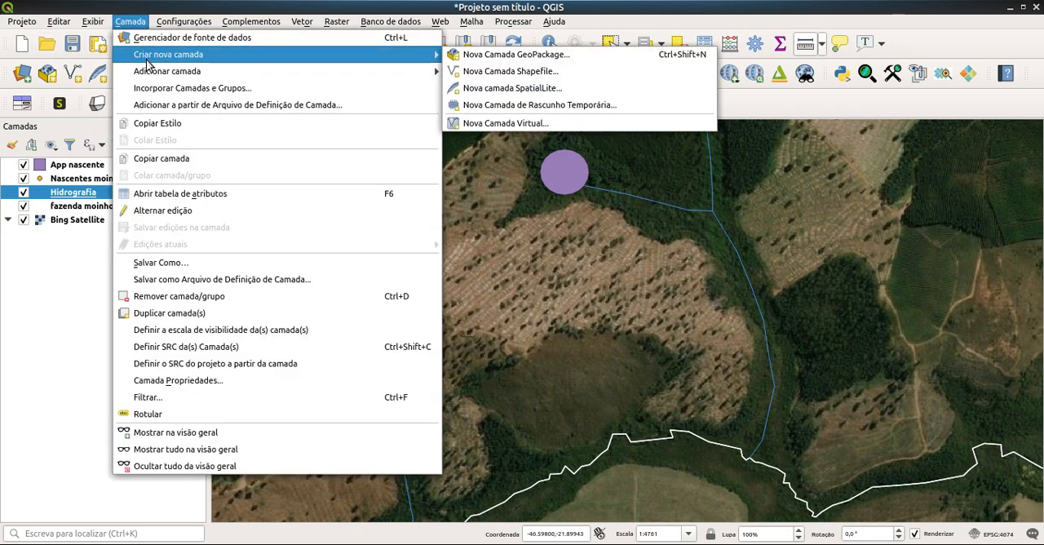
click(548, 72)
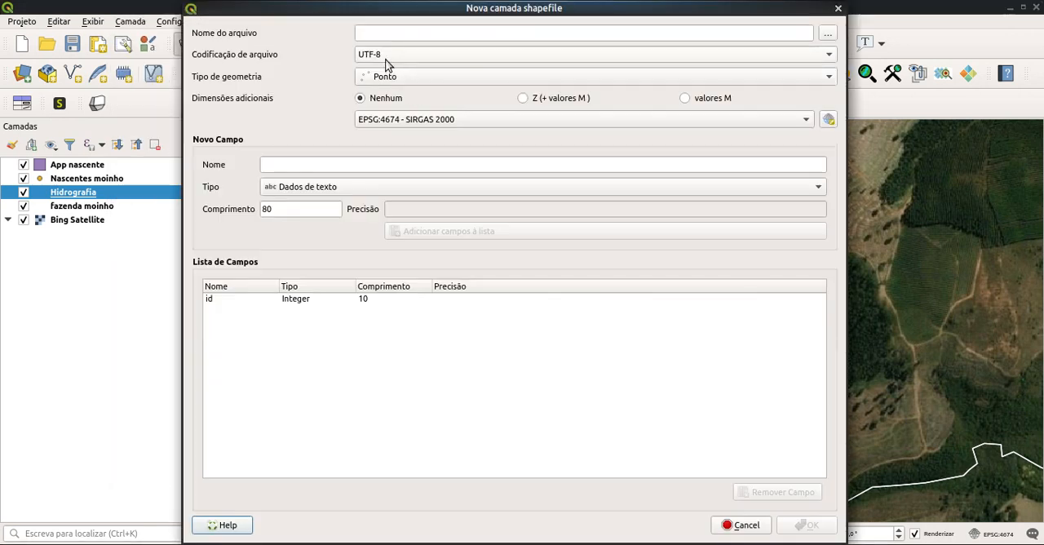
click(829, 34)
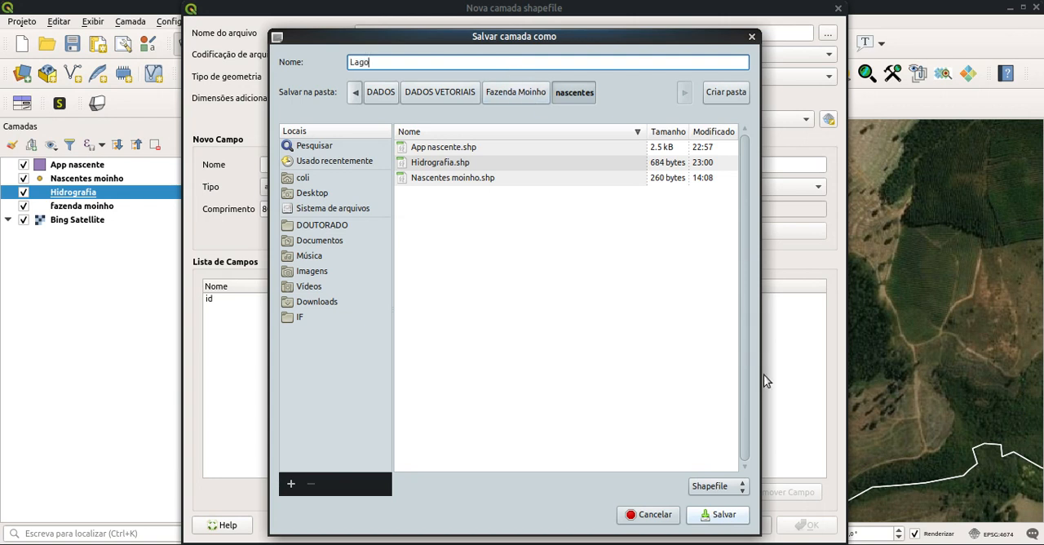
click(736, 516)
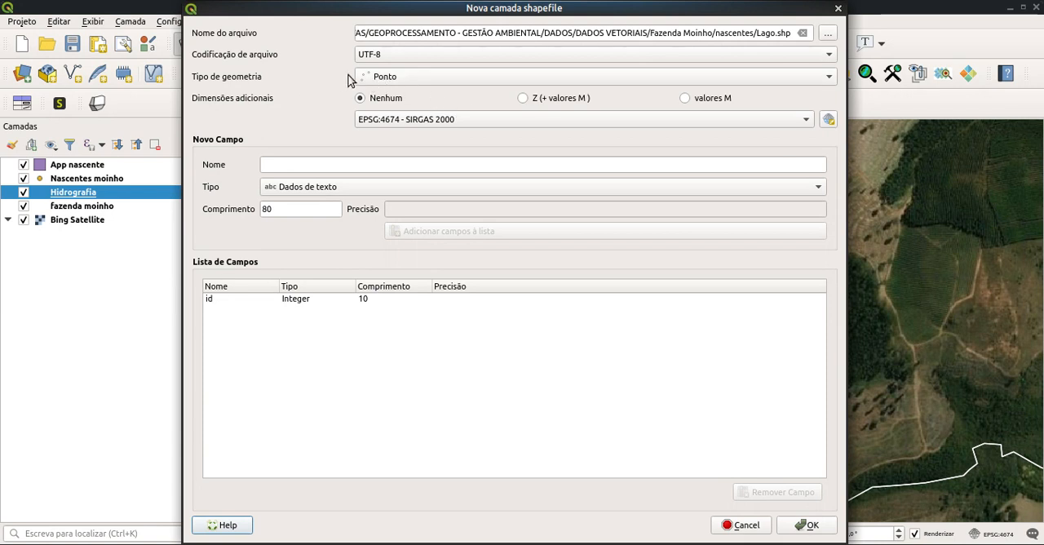
Step: Set the Lago layer's geometry to Polígono and its CRS to EPSG:31983 - SIRGAS 2000 / UTM zone 23S, and create it
click(390, 79)
click(407, 126)
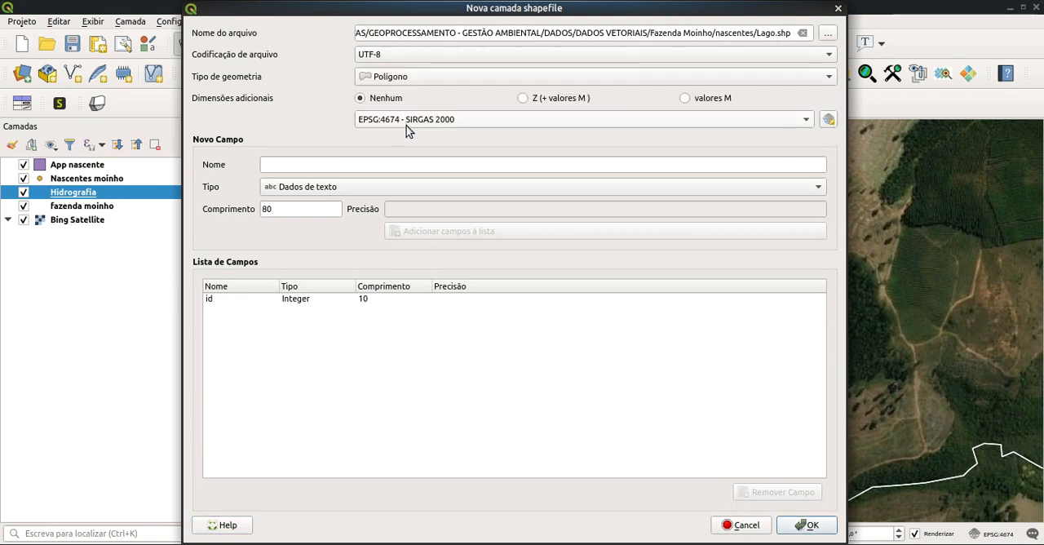
click(417, 121)
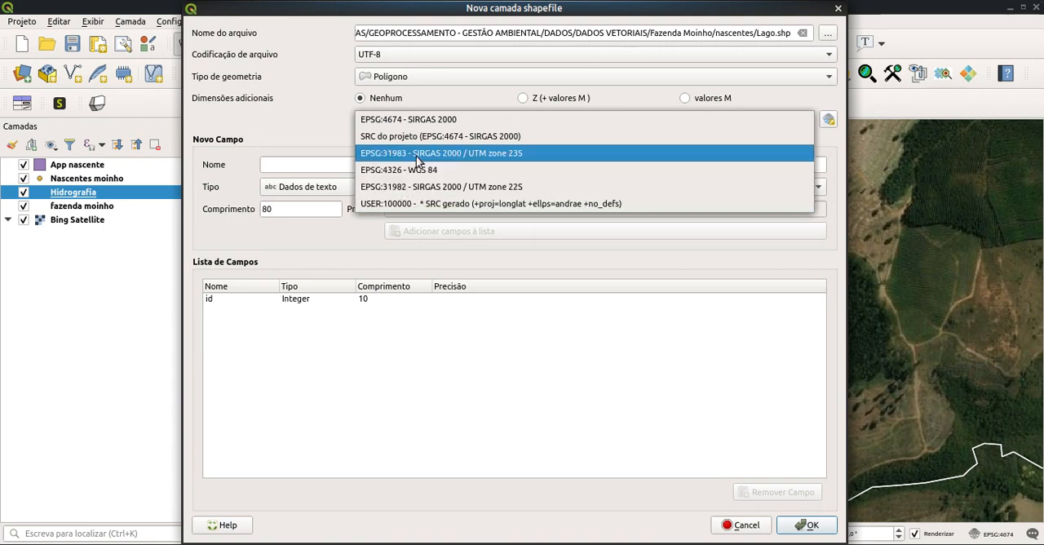
click(416, 156)
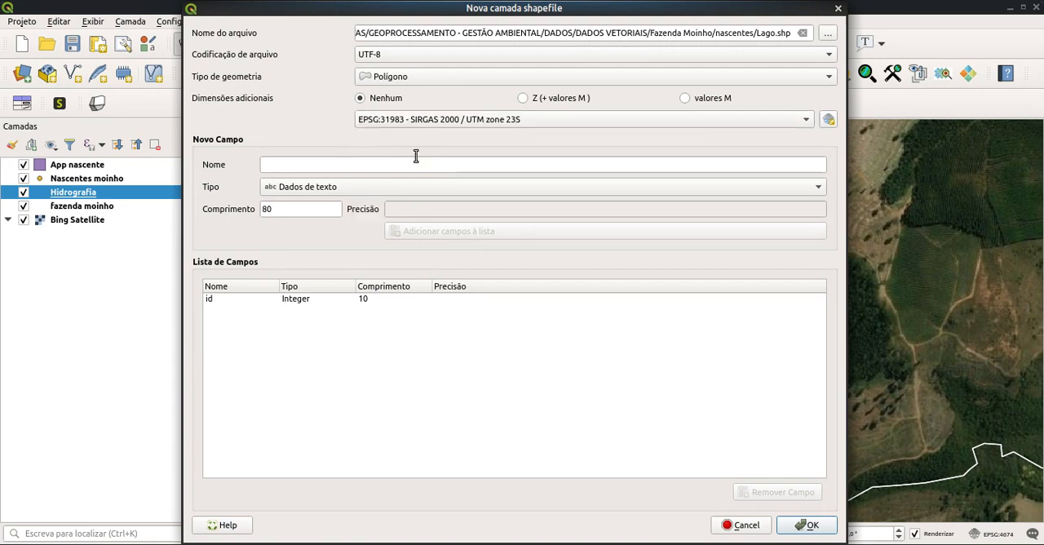
click(807, 525)
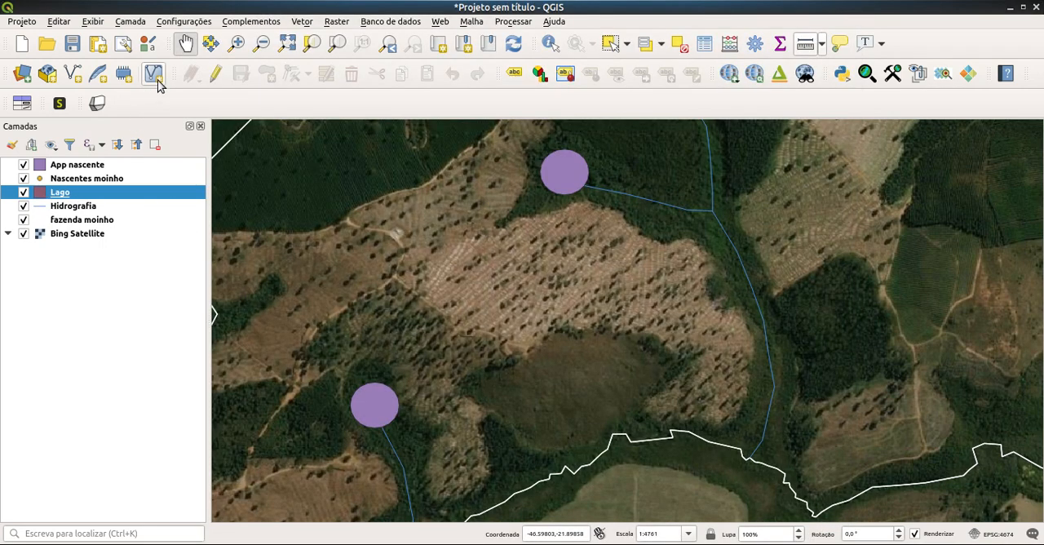
Step: Digitize the part of the lake inside the farm as a Lago polygon along the southern boundary, then save the edits and end editing
click(215, 76)
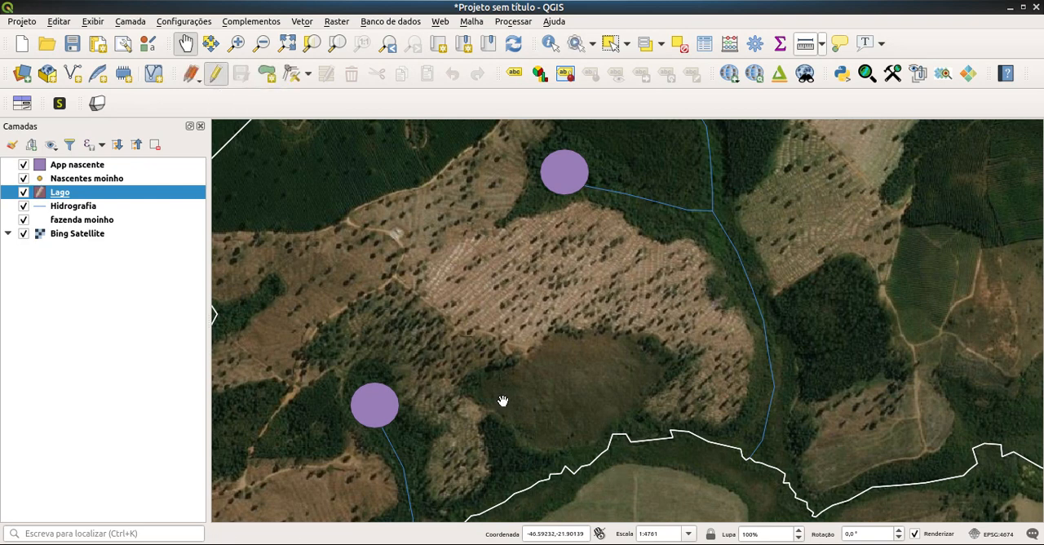
click(267, 77)
drag(442, 419, 575, 238)
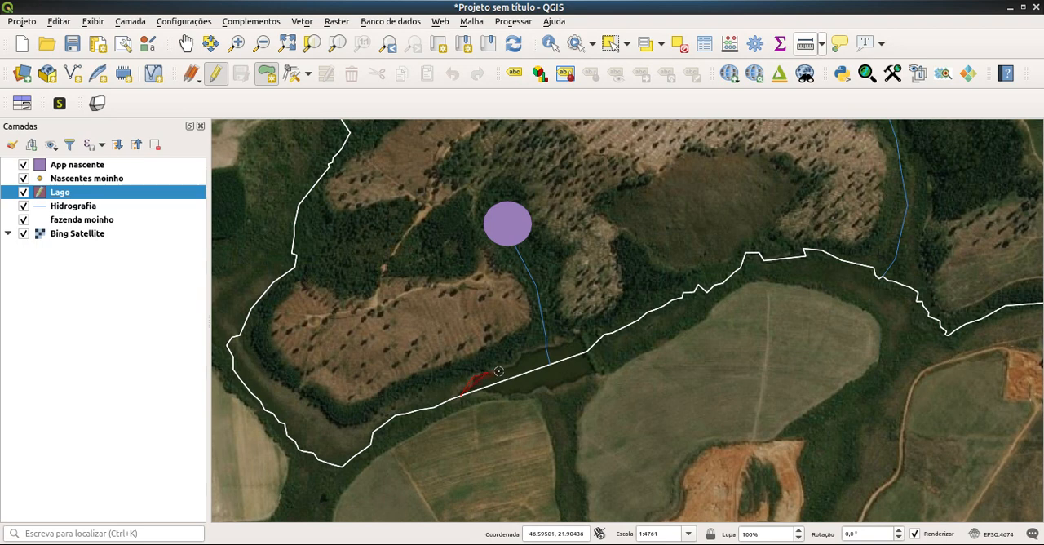
click(508, 366)
click(546, 345)
click(563, 341)
click(582, 337)
click(587, 351)
right_click(586, 351)
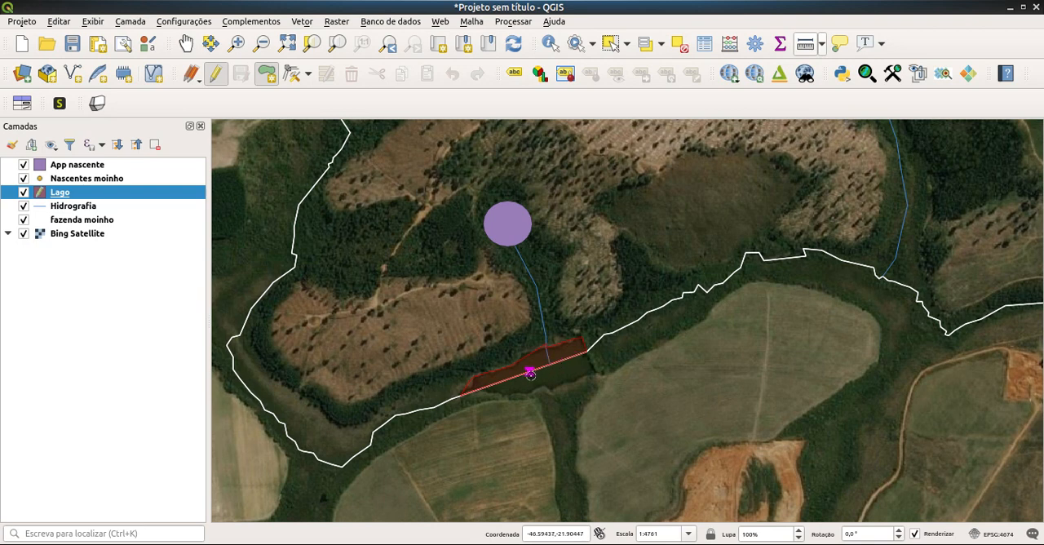
right_click(530, 373)
click(608, 291)
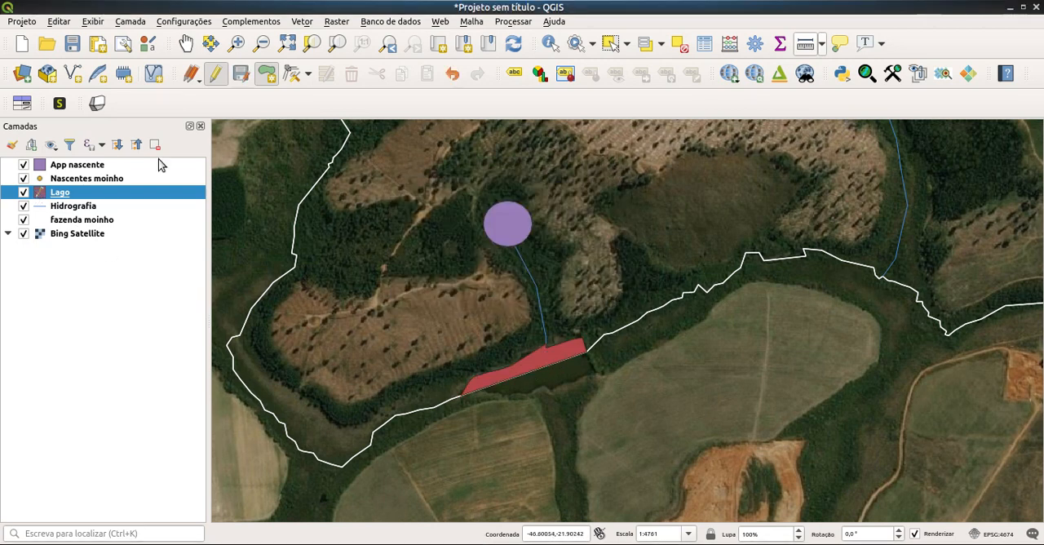
click(219, 80)
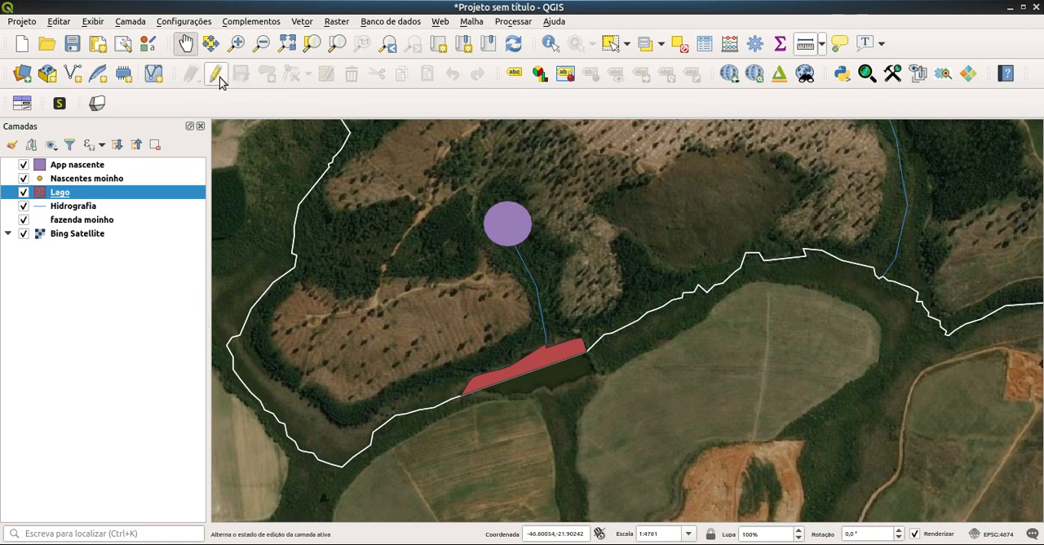
Step: Change the Lago layer's fill colour to blue and apply the symbology
right_click(49, 195)
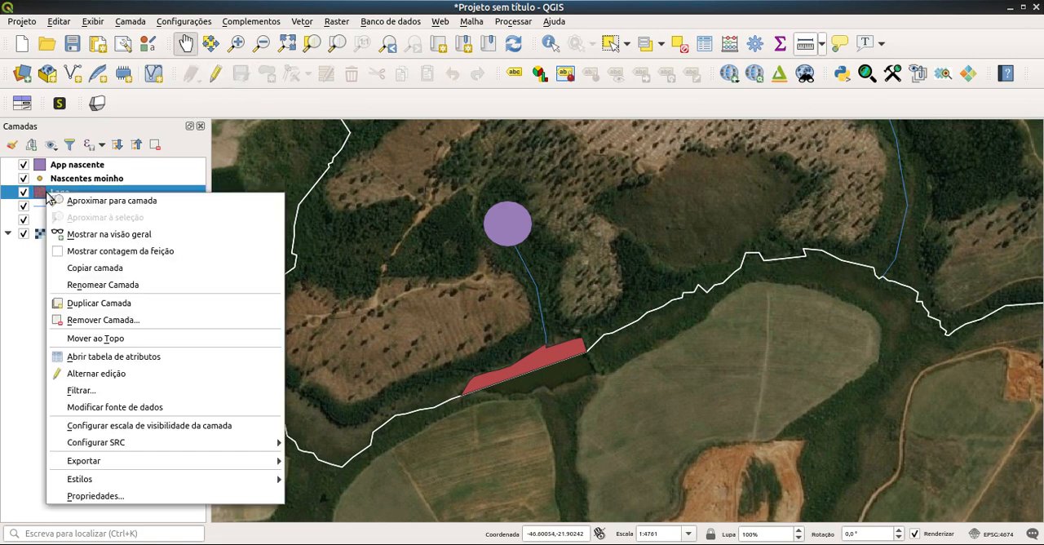
click(75, 496)
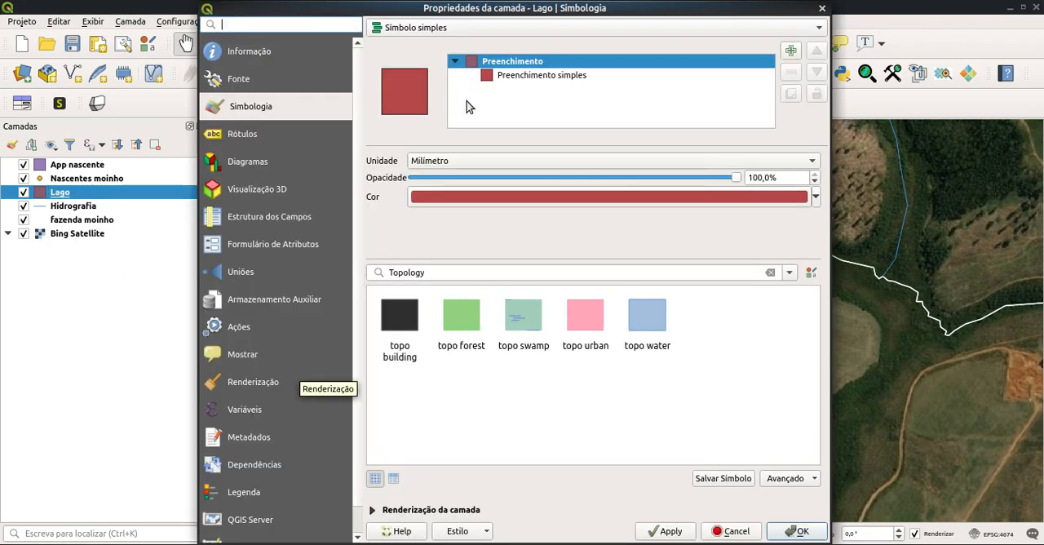
click(815, 198)
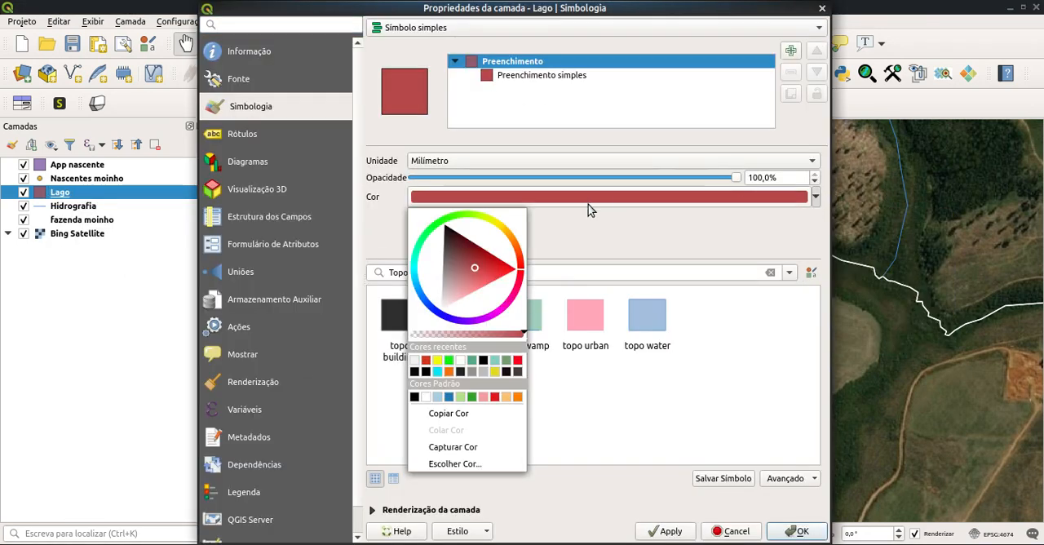
click(430, 305)
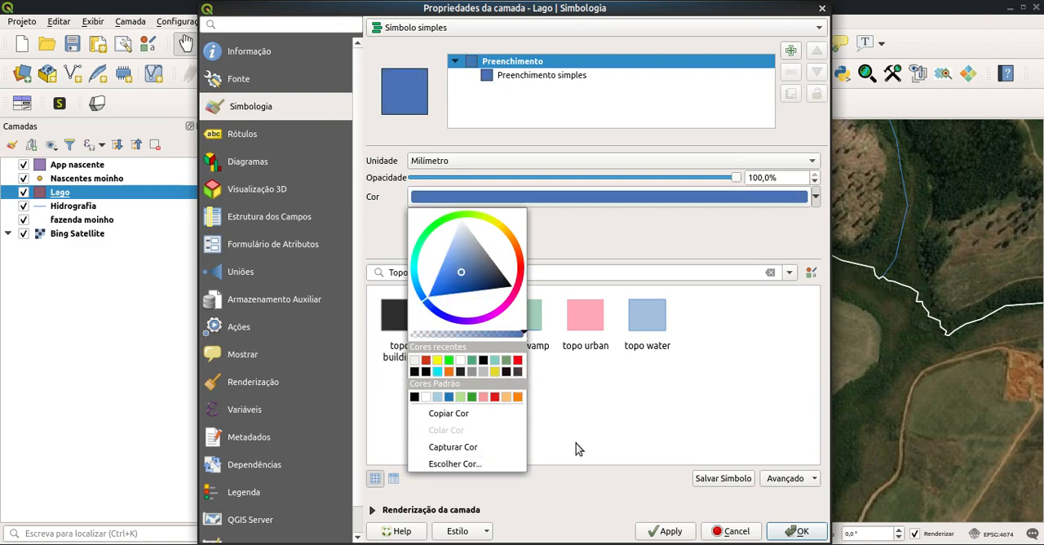
click(671, 531)
click(797, 531)
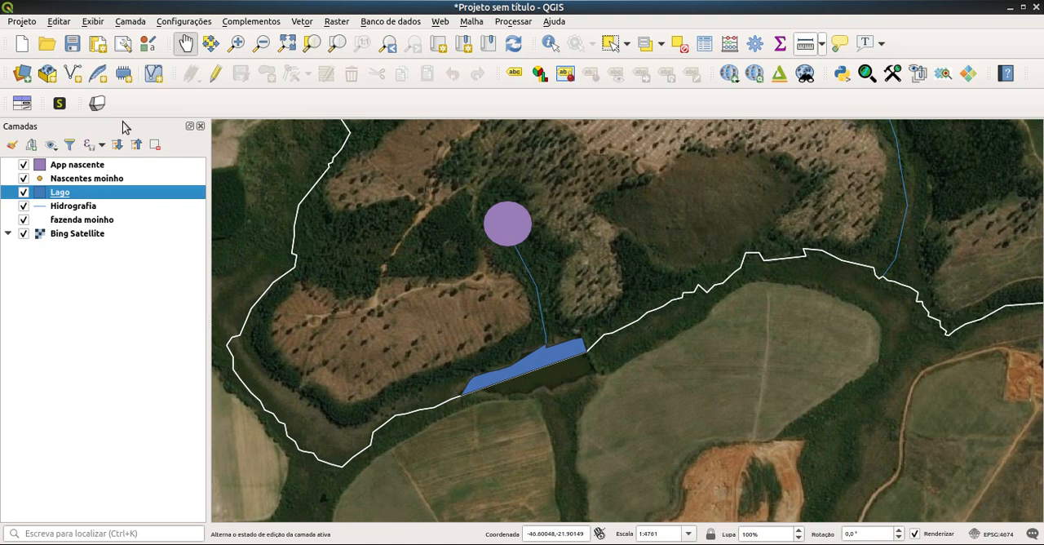
Step: Run the Buffer geoprocessing tool on the Hidrografia layer with a distance of 30 metres, outputting a temporary layer
click(300, 25)
mouse_move(326, 54)
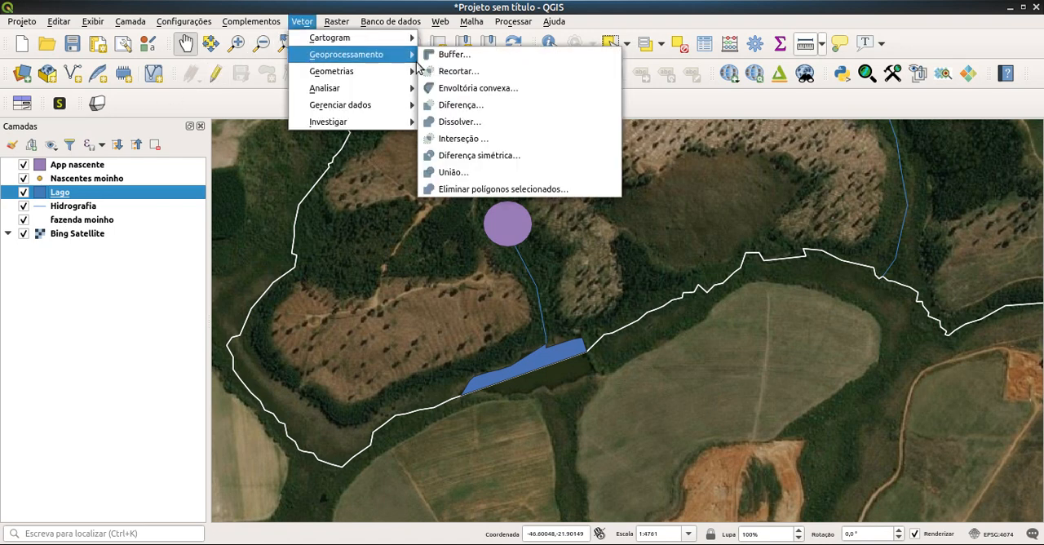
click(441, 55)
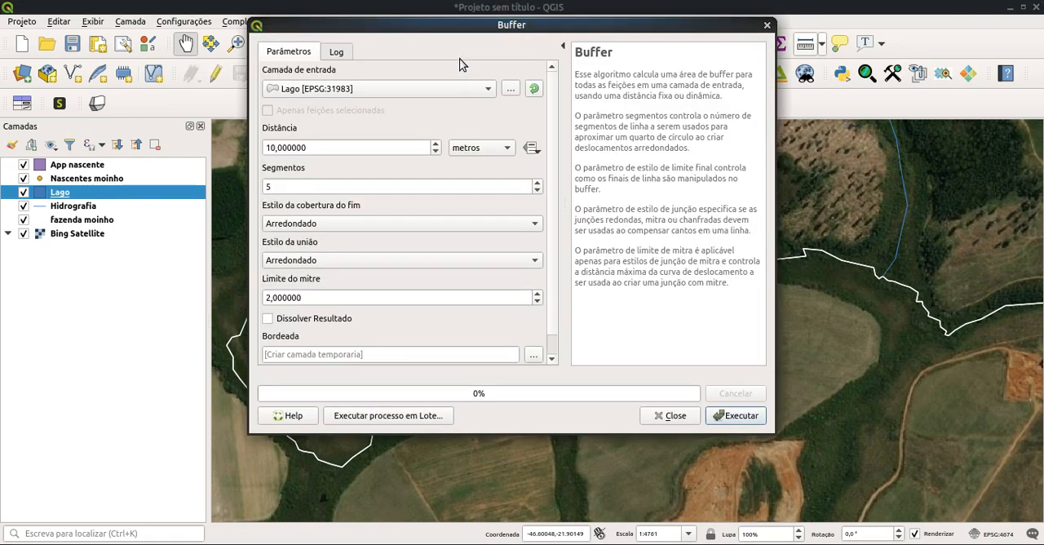
click(357, 89)
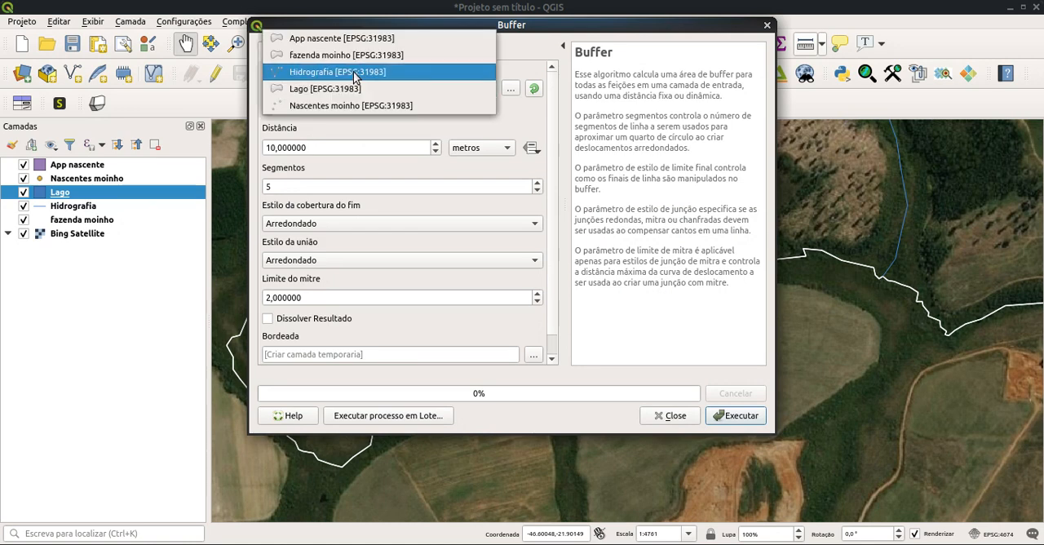
click(355, 72)
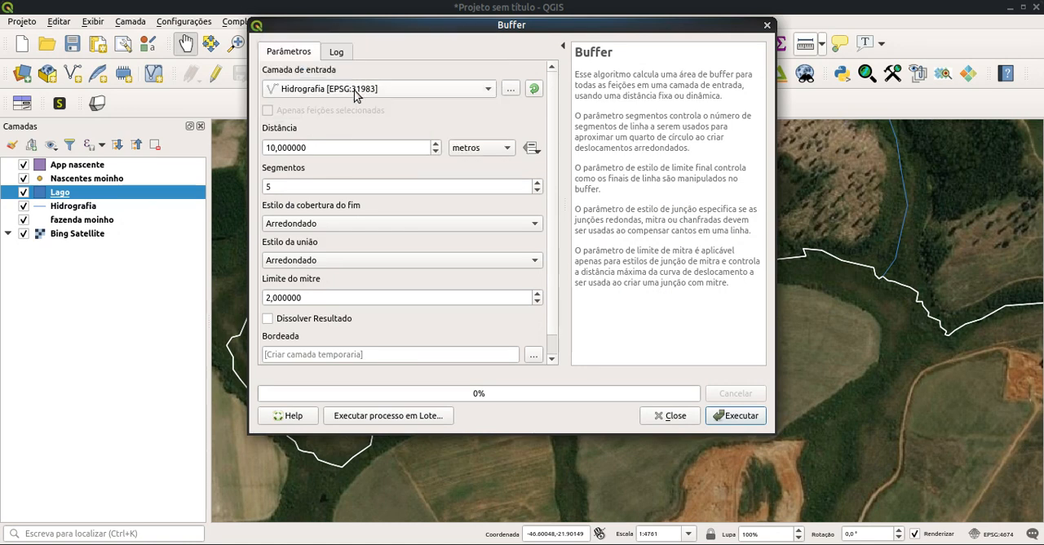
click(267, 147)
key(Delete)
text(3)
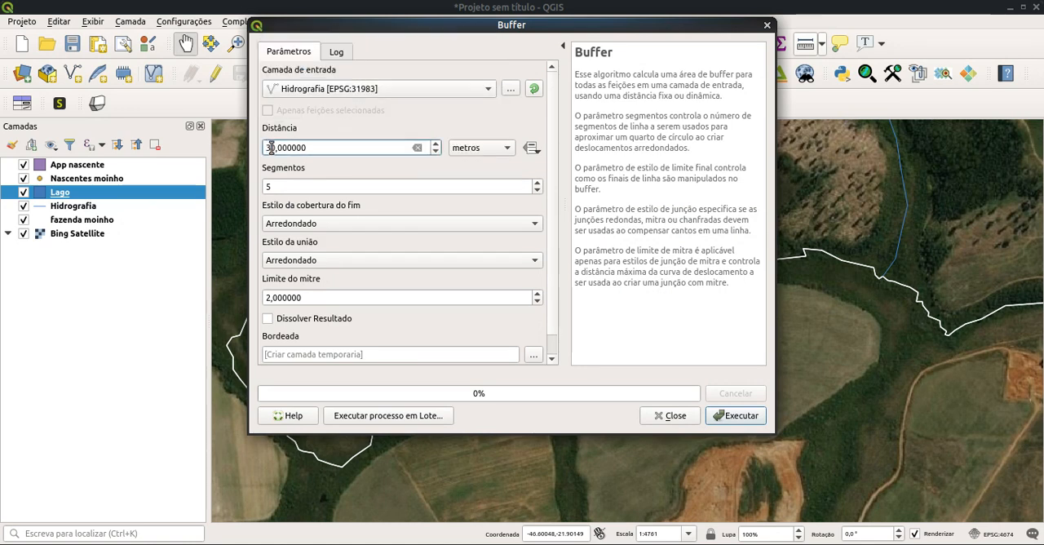
click(732, 416)
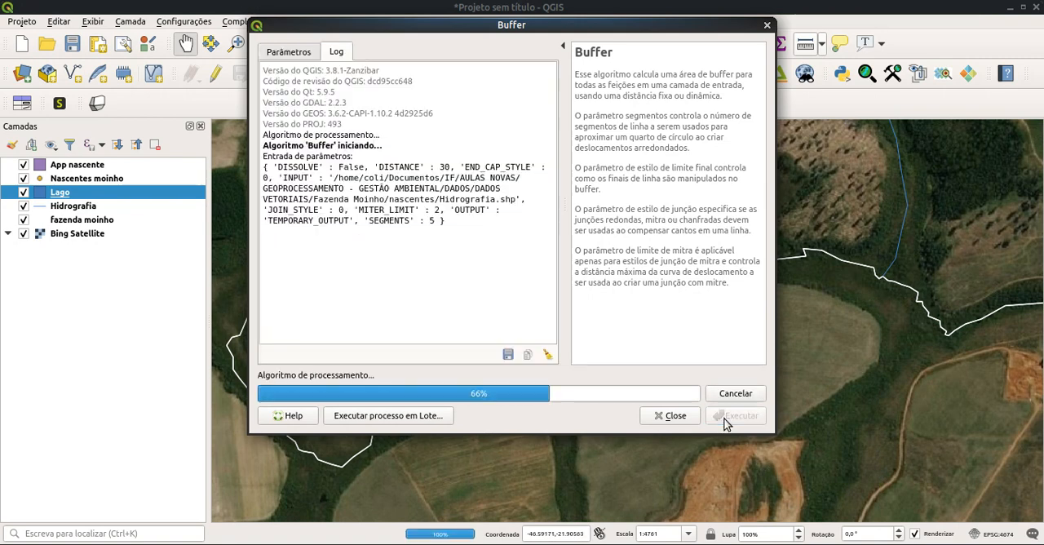
click(671, 416)
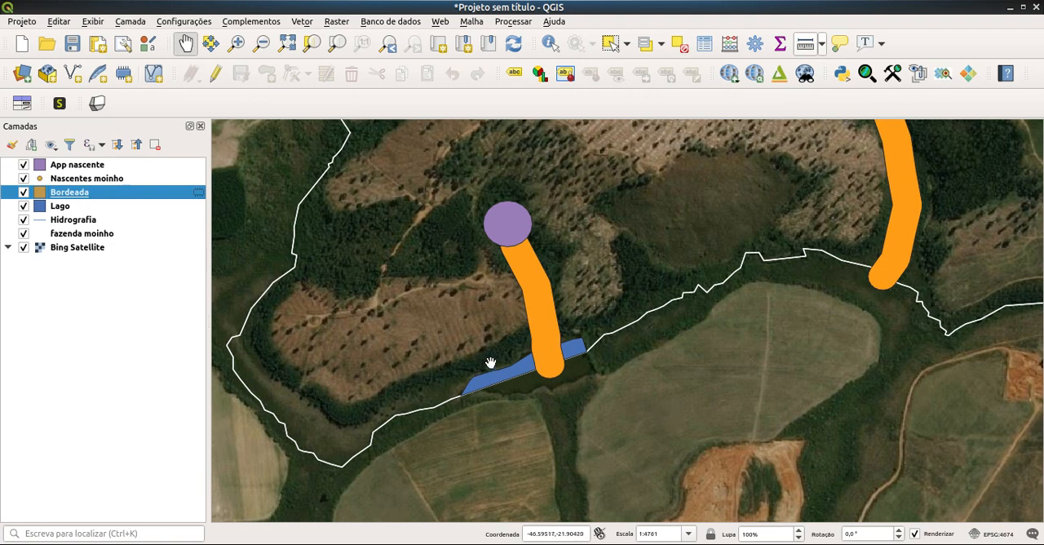
Step: Run the Buffer geoprocessing tool on the Lago layer with a distance of 5 metres, outputting a temporary layer
click(303, 22)
mouse_move(312, 45)
mouse_move(343, 53)
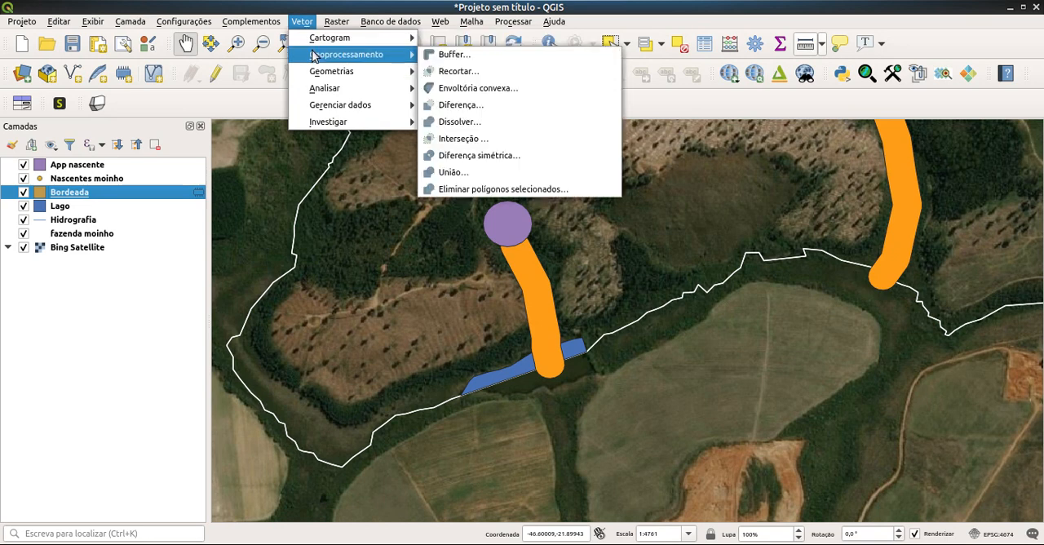
click(453, 59)
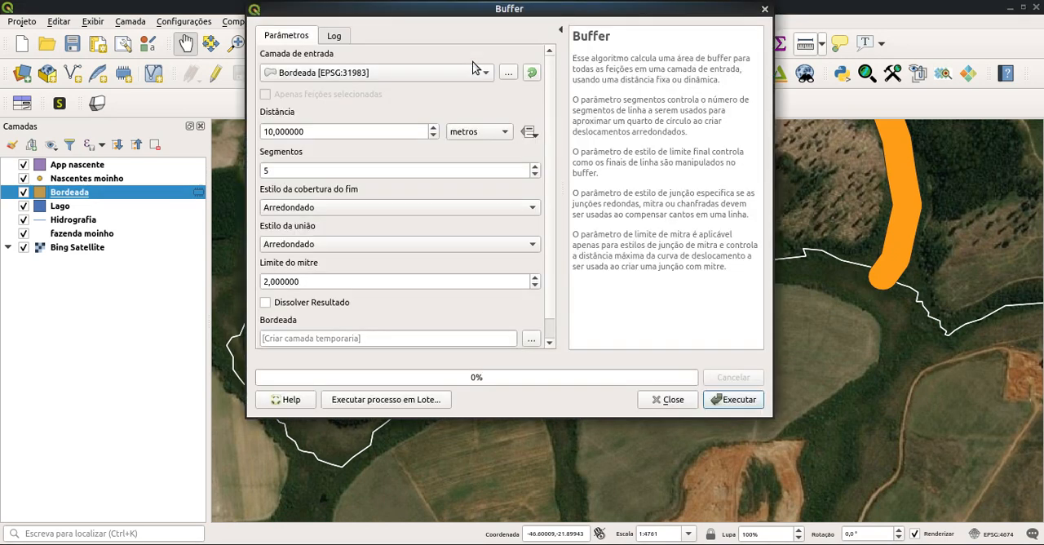
click(369, 77)
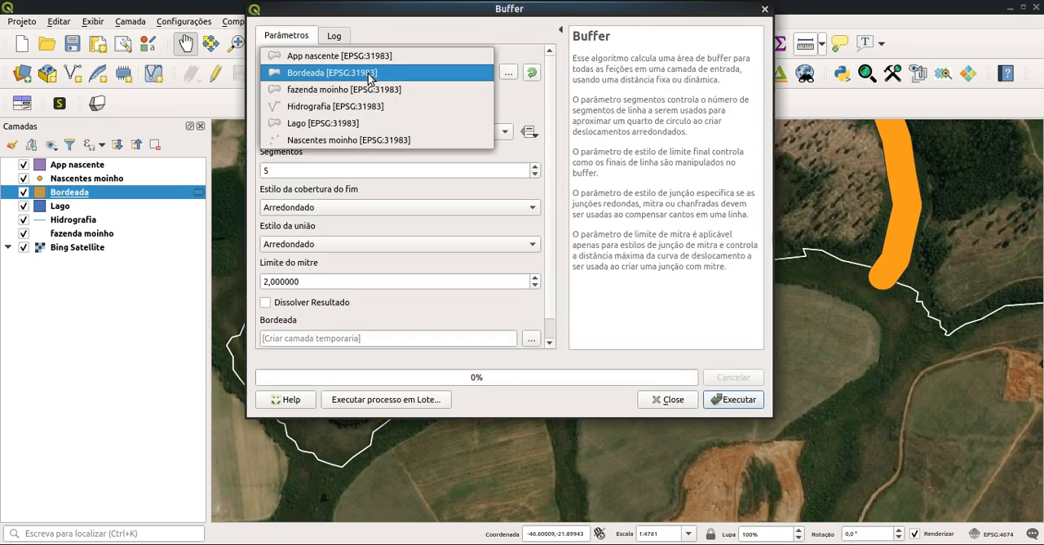
click(331, 123)
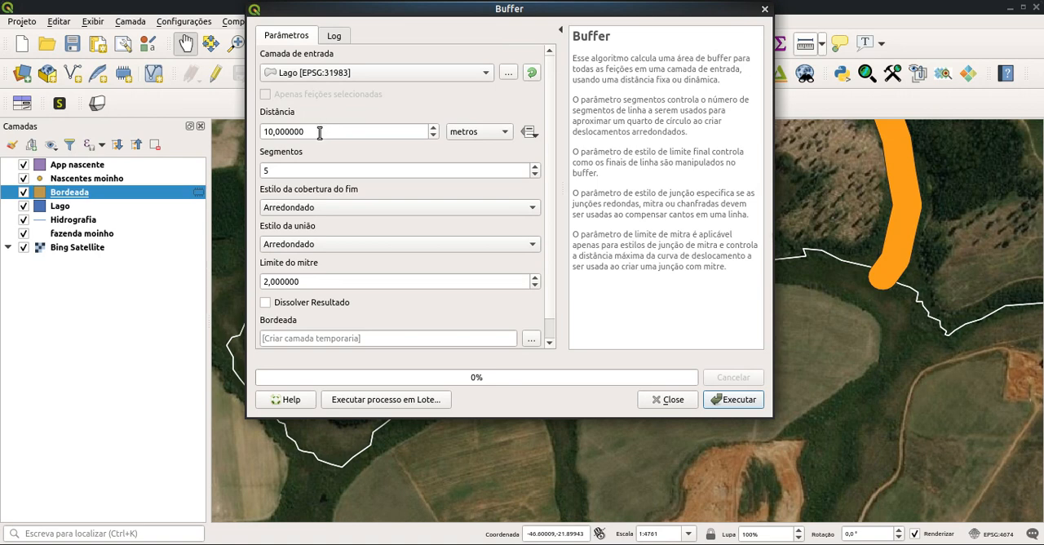
click(266, 131)
text(1)
key(BackSpace)
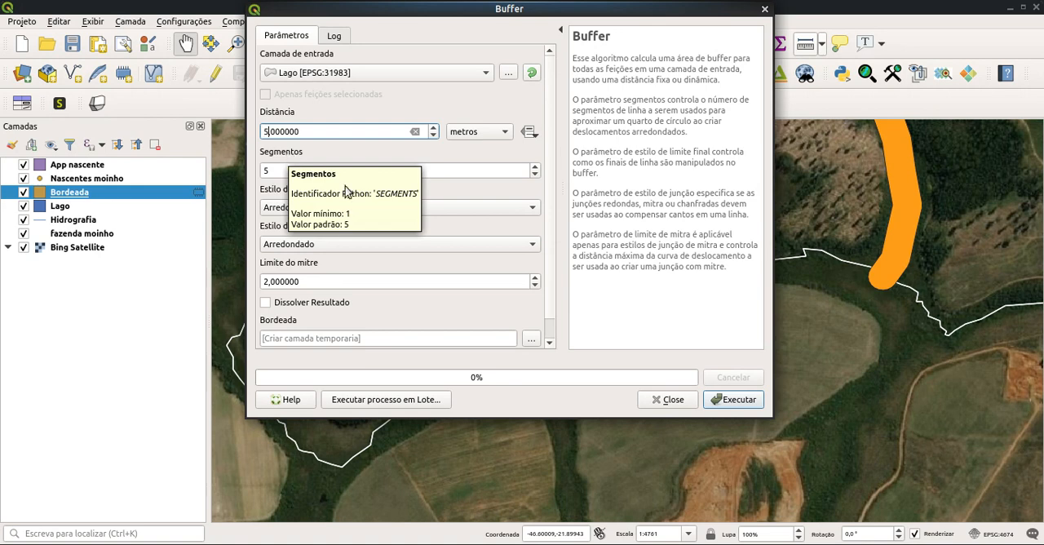
text(5,)
click(732, 400)
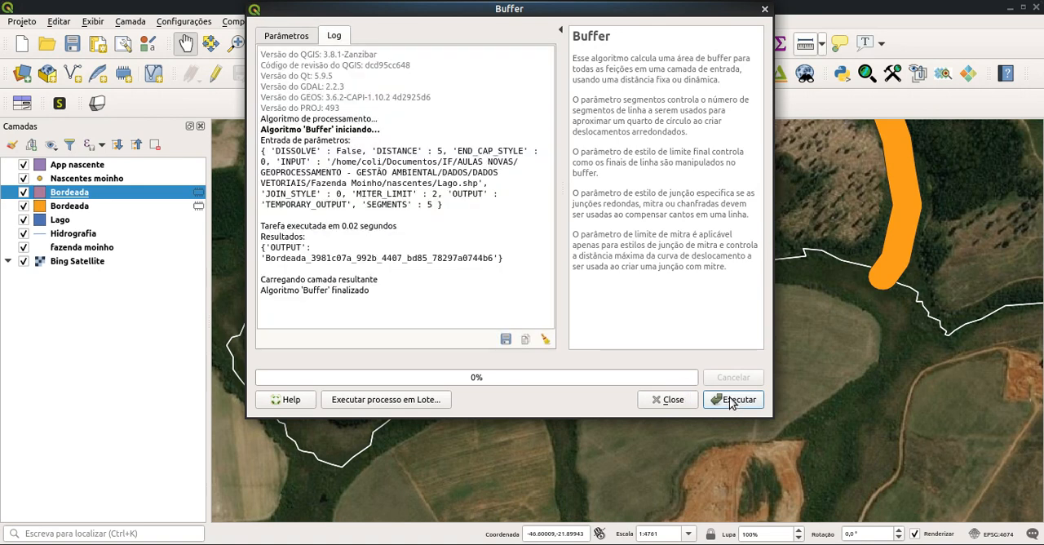
click(672, 400)
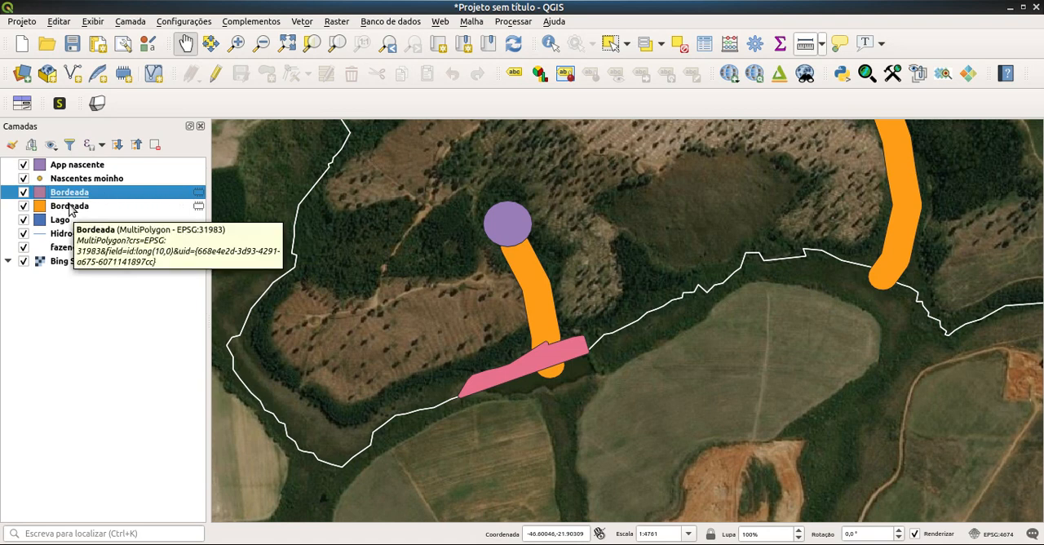
Step: Reorder the layers so Lago sits above the pink lake buffer and Hidrografia directly above the orange watercourse buffer
drag(63, 225, 66, 189)
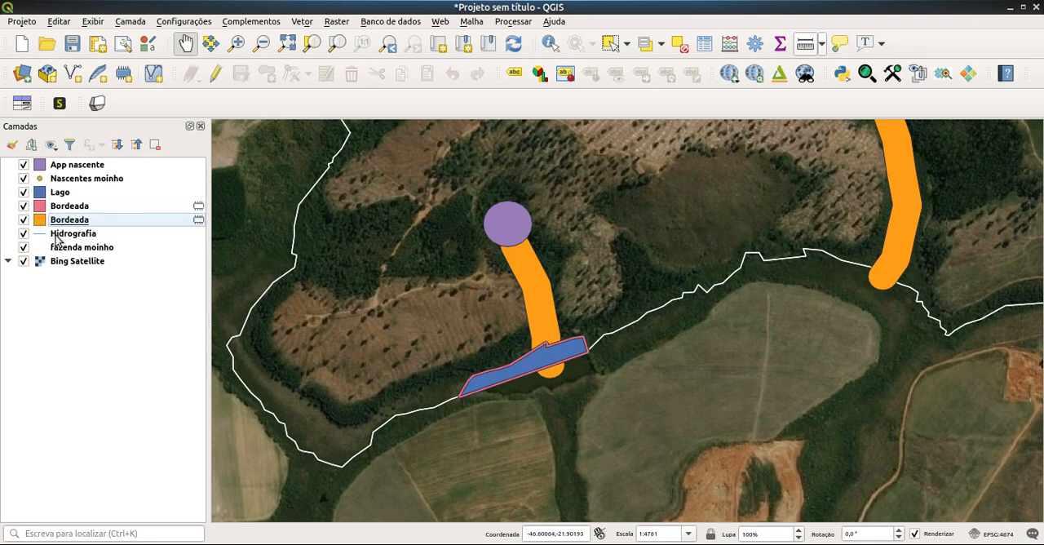
mouse_move(62, 237)
mouse_down()
mouse_move(55, 200)
mouse_move(56, 214)
mouse_up()
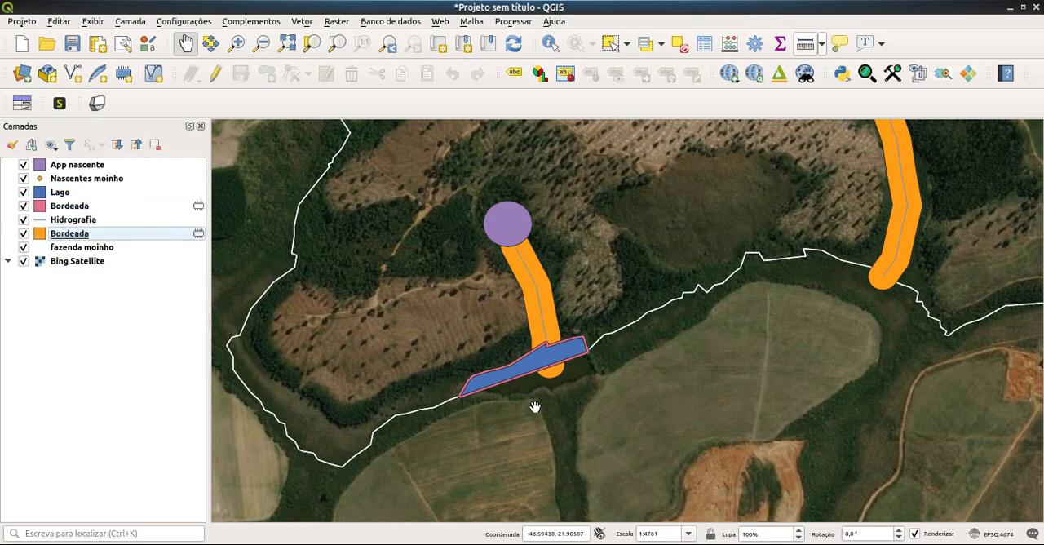
Step: Examine the watercourse, lake and spring buffers across the farm on the map
scroll(644, 284, down, 1)
drag(693, 212, 646, 410)
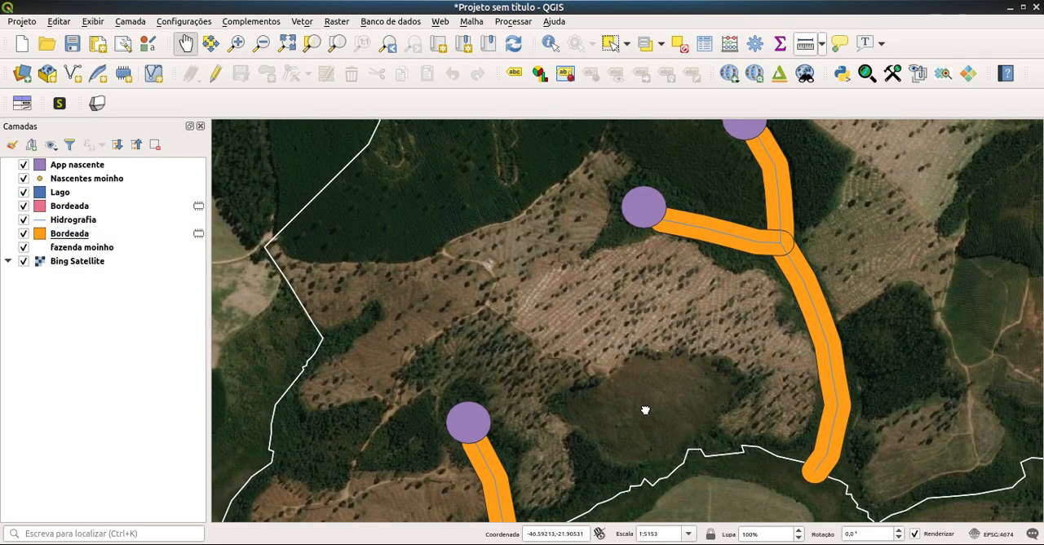
scroll(651, 326, down, 1)
scroll(699, 330, down, 1)
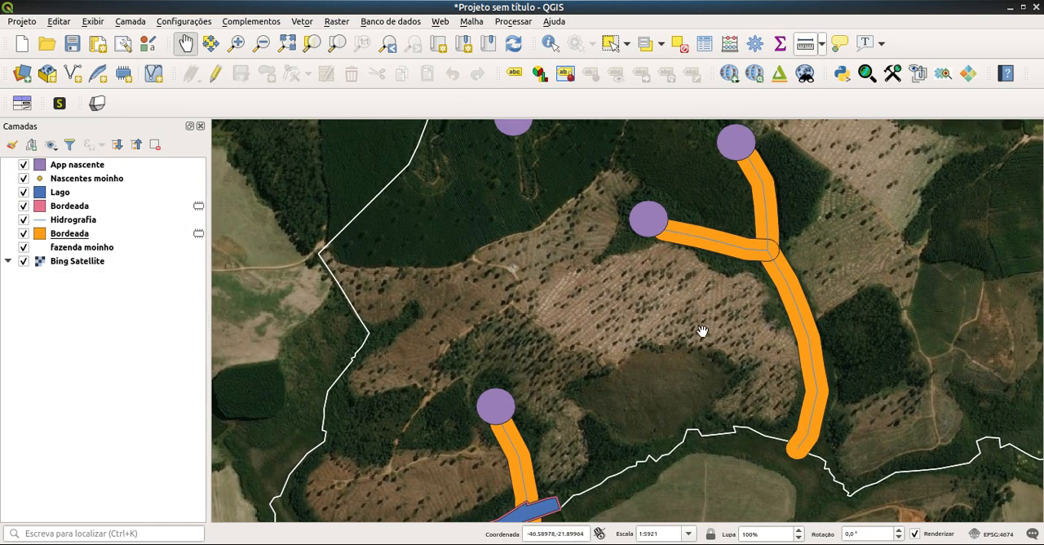
drag(700, 330, 676, 297)
scroll(677, 310, down, 1)
scroll(673, 311, down, 1)
scroll(673, 312, up, 1)
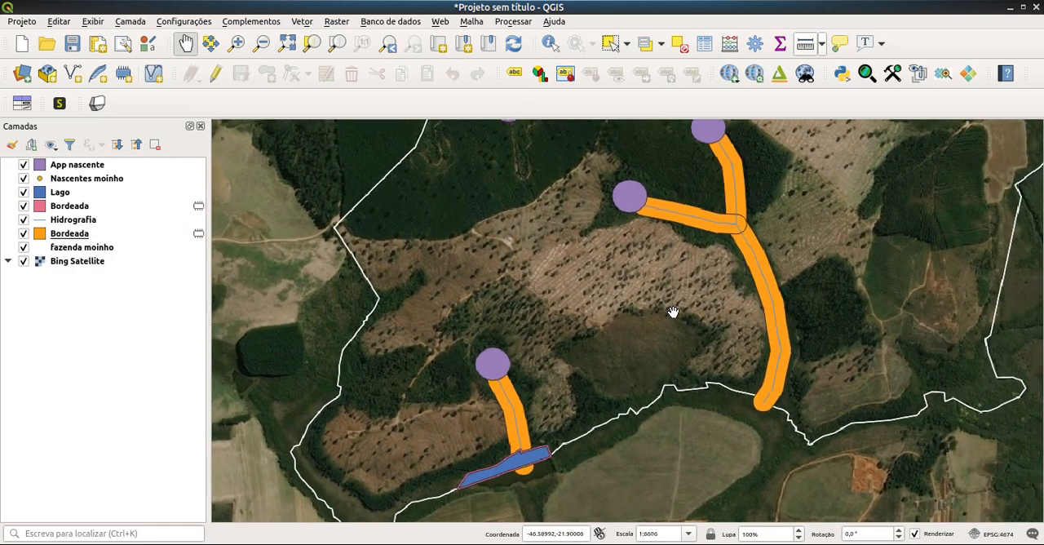
scroll(674, 310, up, 1)
drag(642, 318, 580, 373)
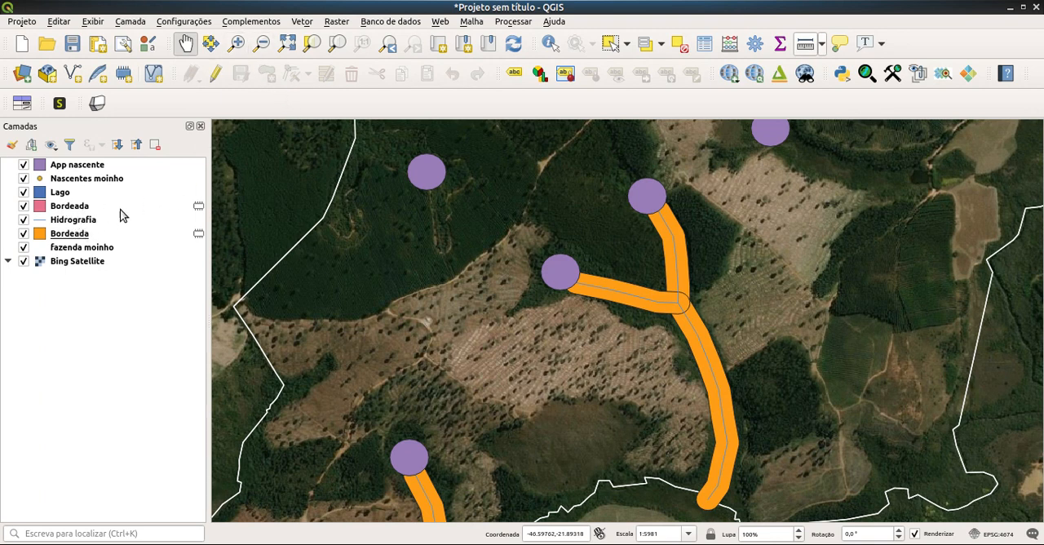
Step: Rename the orange watercourse buffer layer as app rio
click(83, 236)
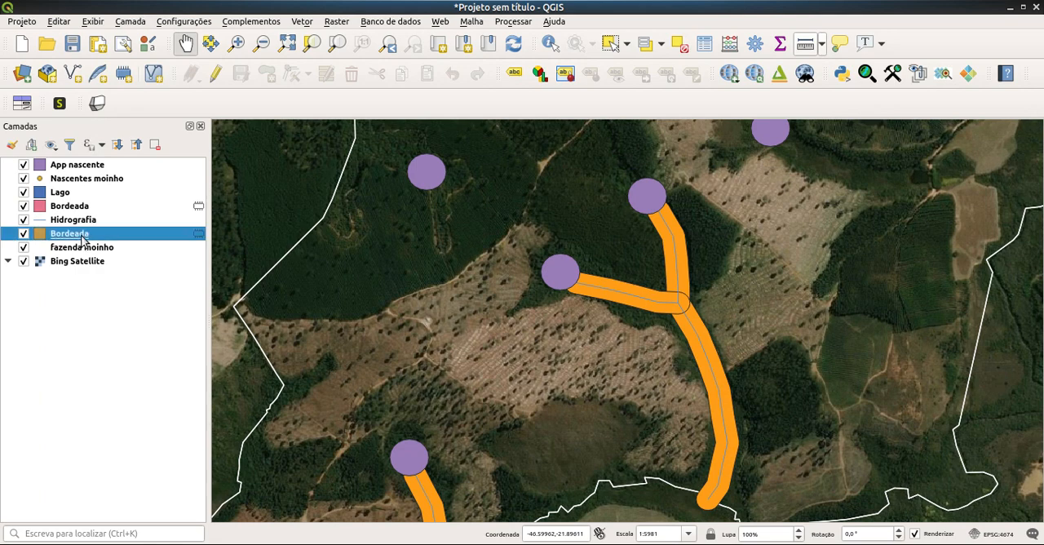
right_click(83, 237)
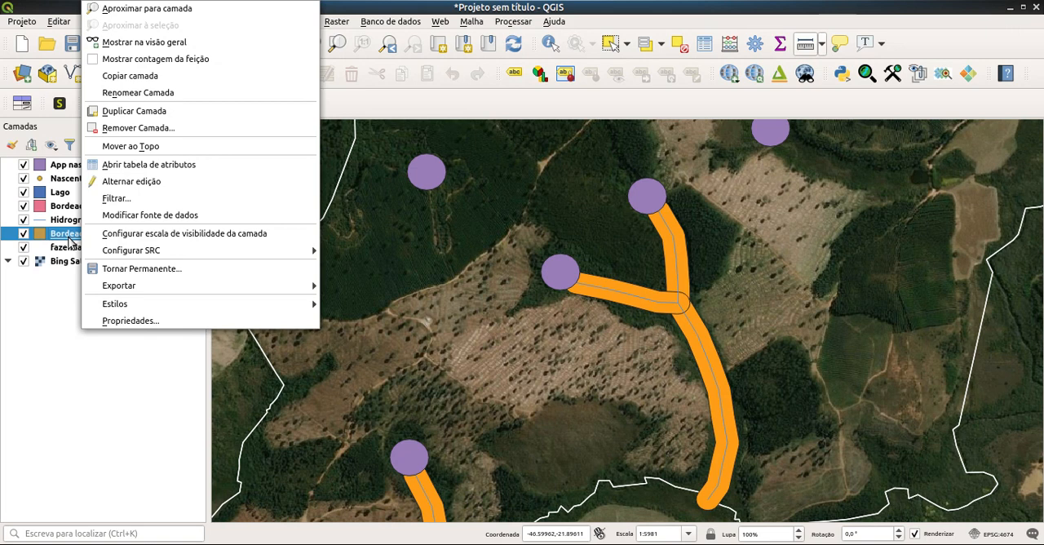
click(122, 93)
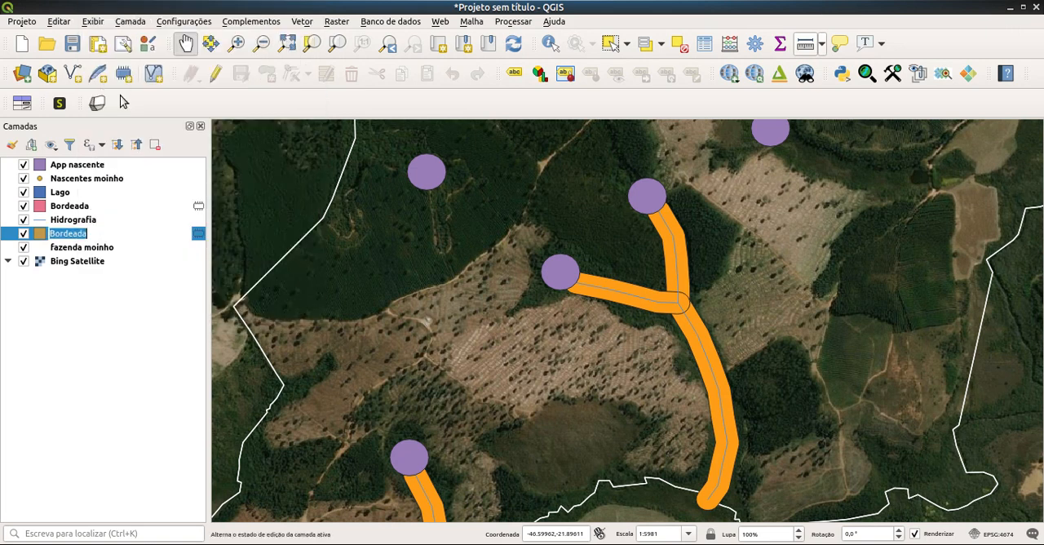
text(app rio)
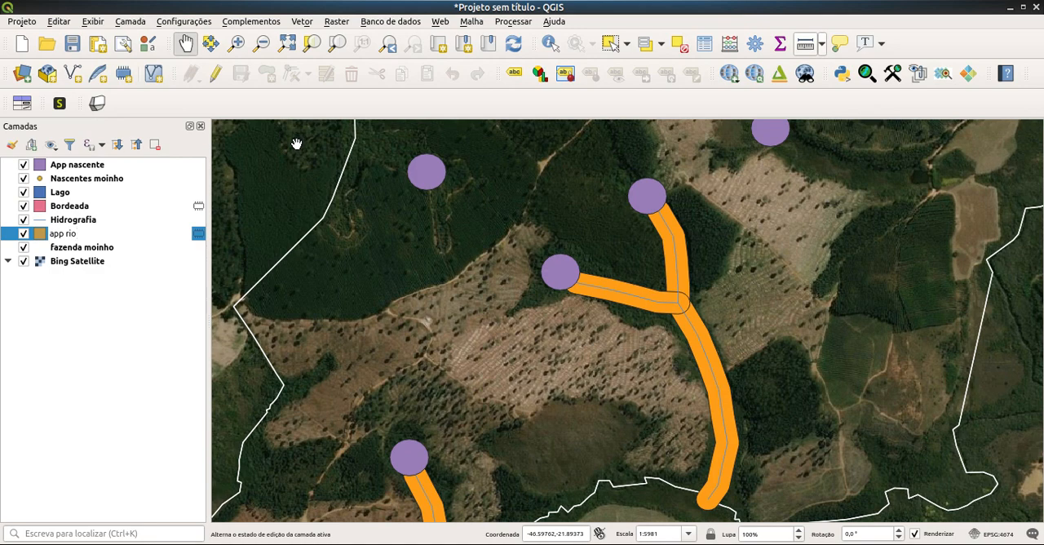
click(186, 335)
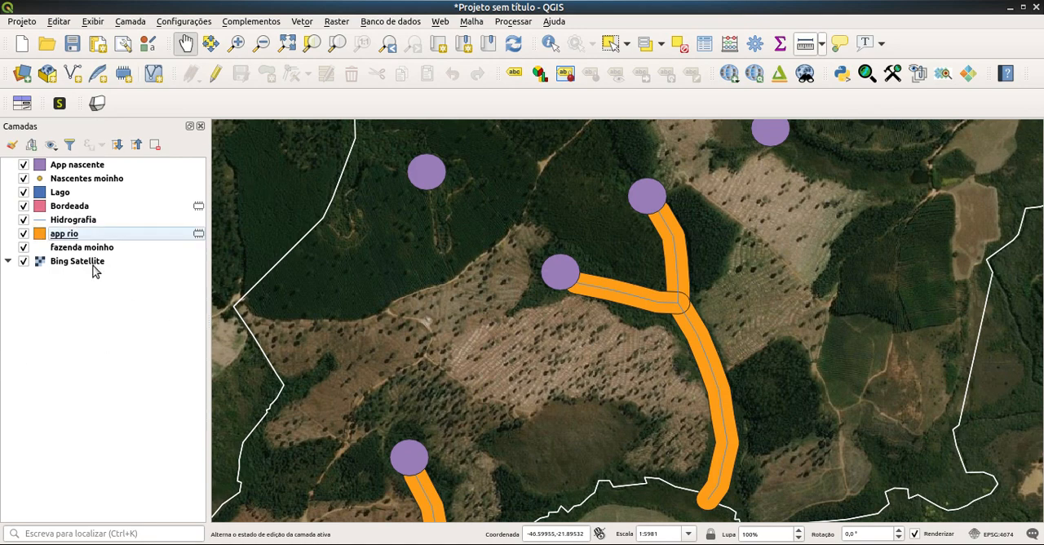
Step: Rename the pink lake buffer layer as app lago
click(66, 210)
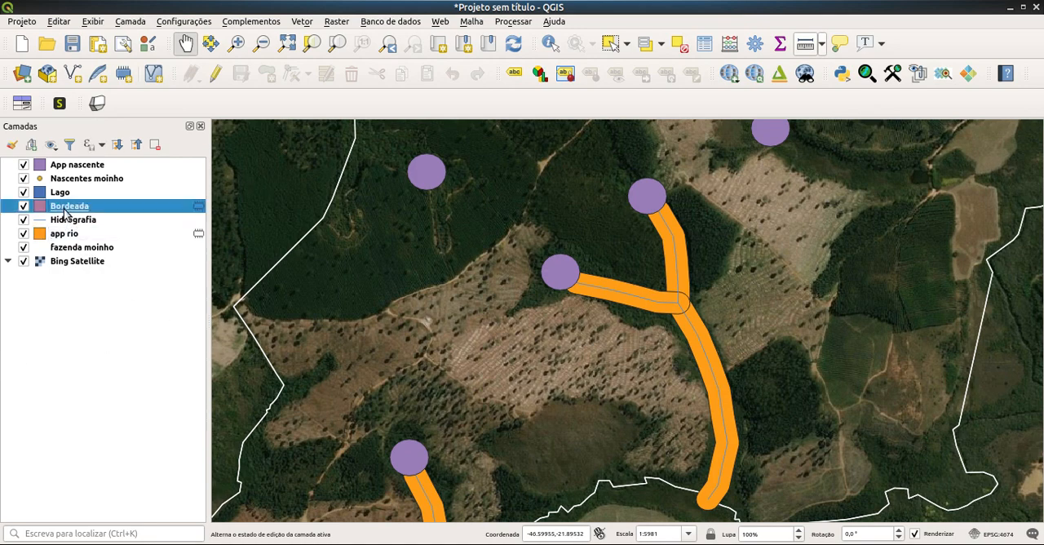
right_click(66, 210)
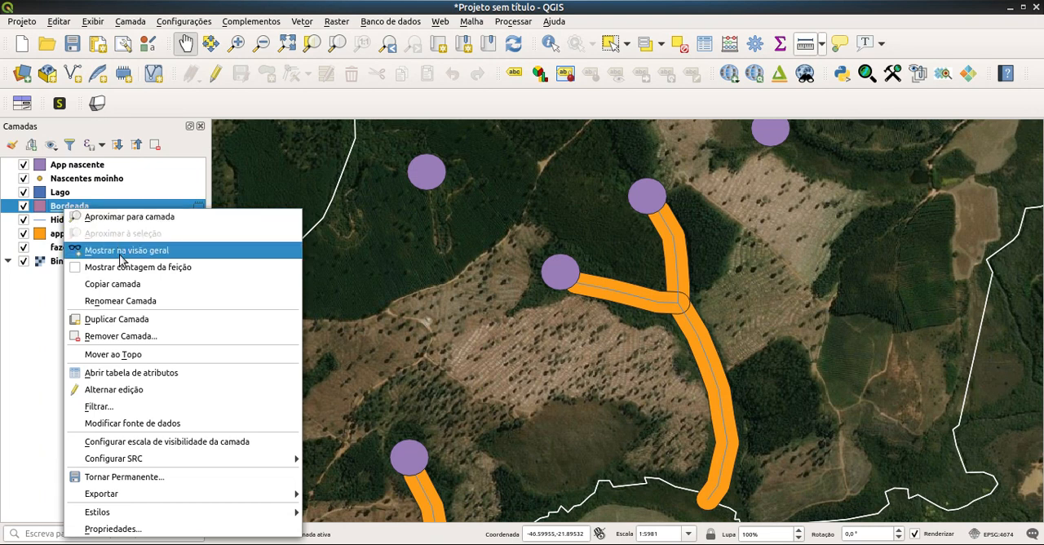
click(126, 301)
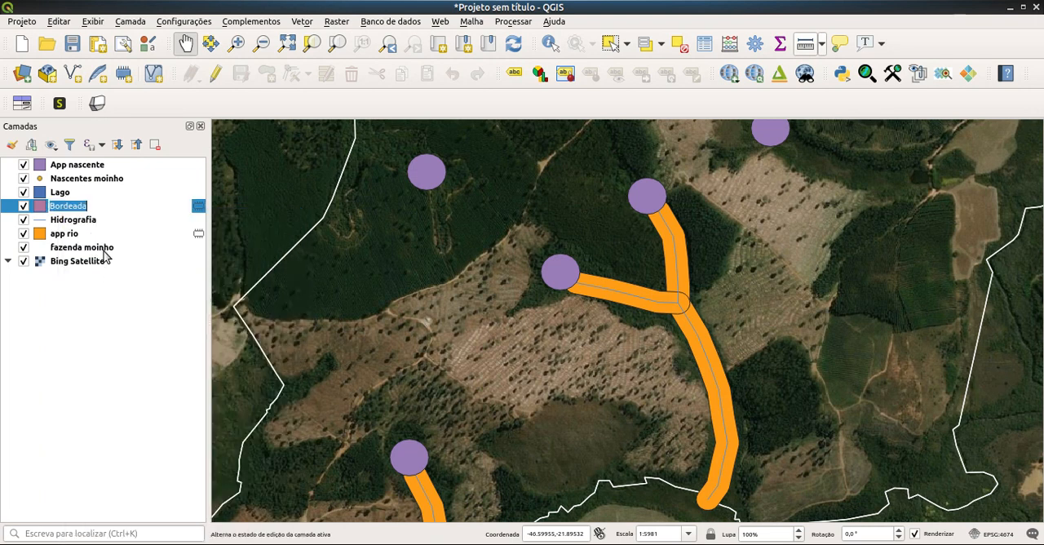
text(app lago)
click(109, 309)
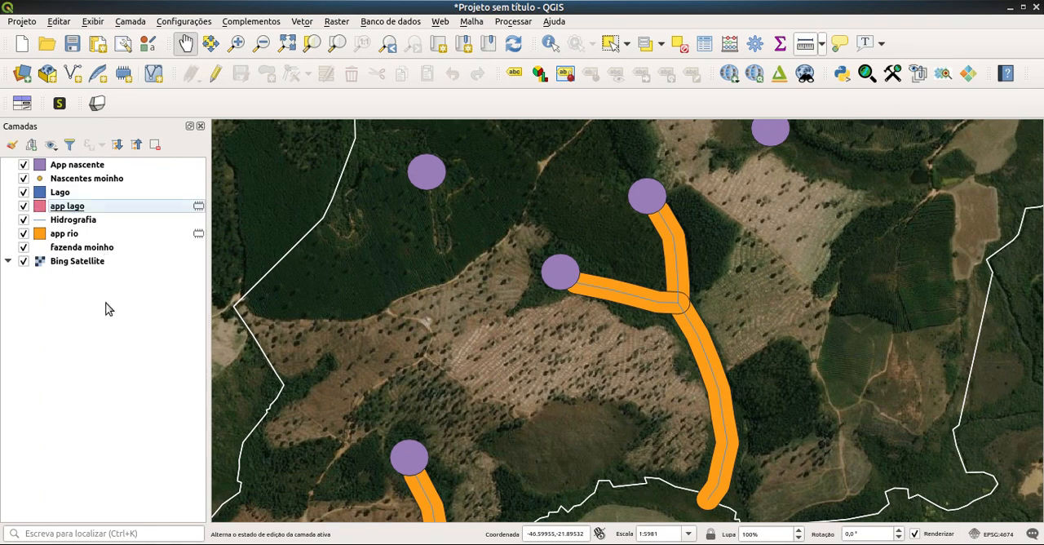
drag(417, 366, 482, 193)
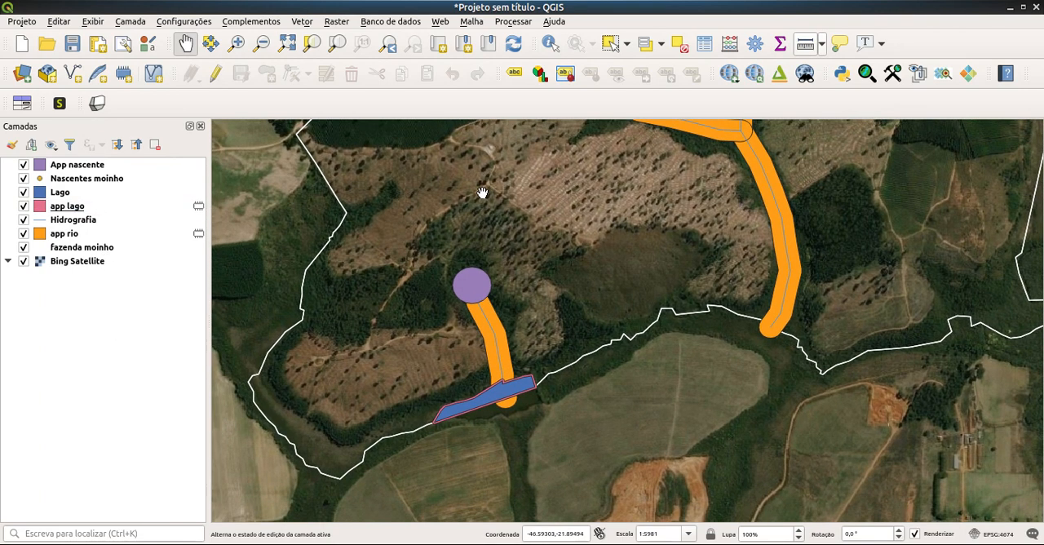
drag(540, 206, 532, 288)
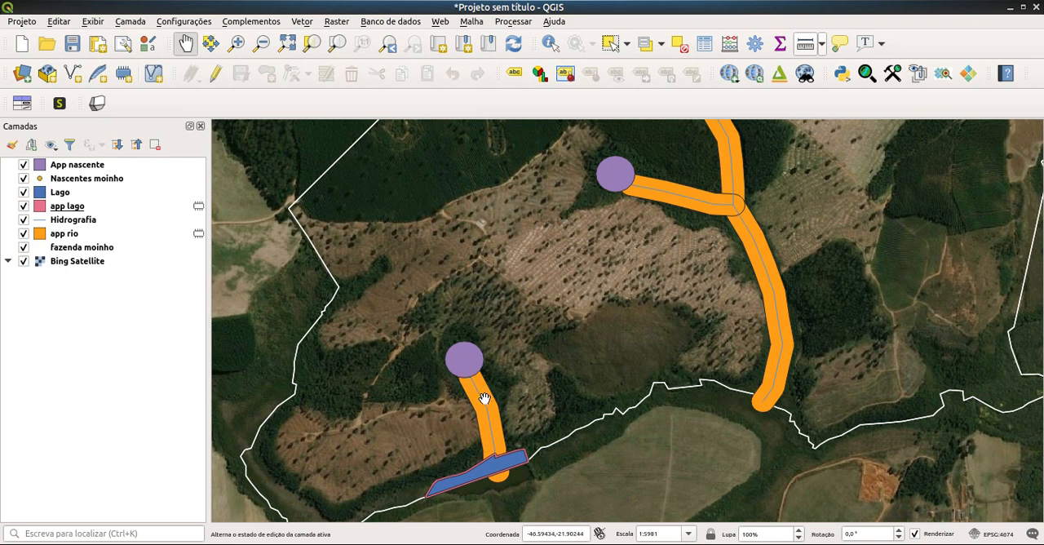
click(303, 22)
mouse_move(326, 61)
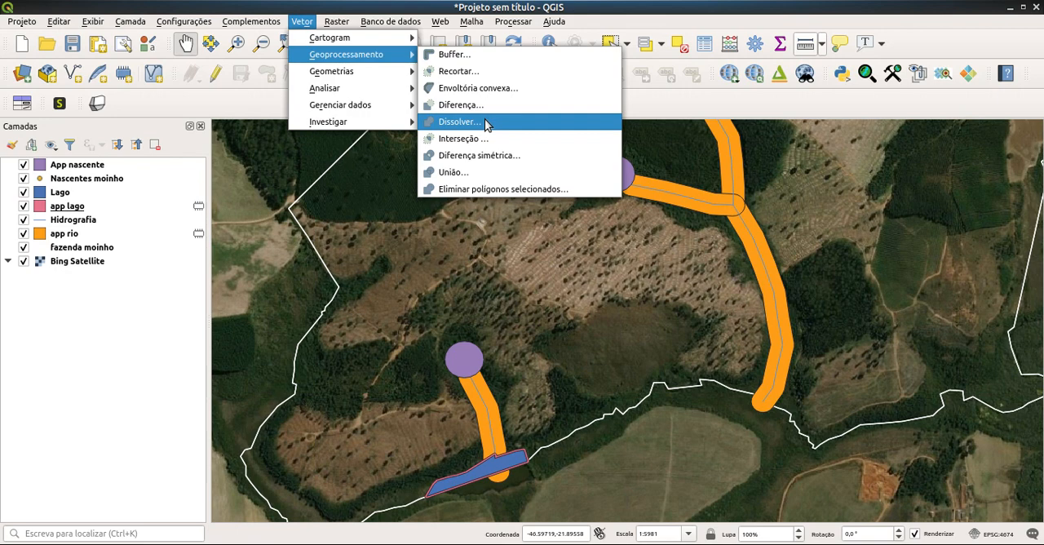
click(468, 189)
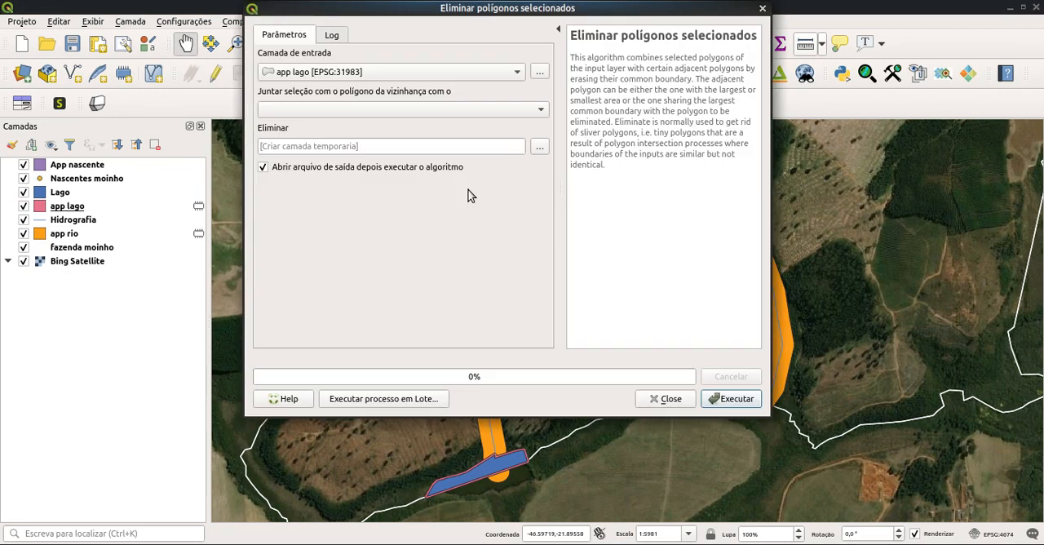
click(469, 115)
click(468, 113)
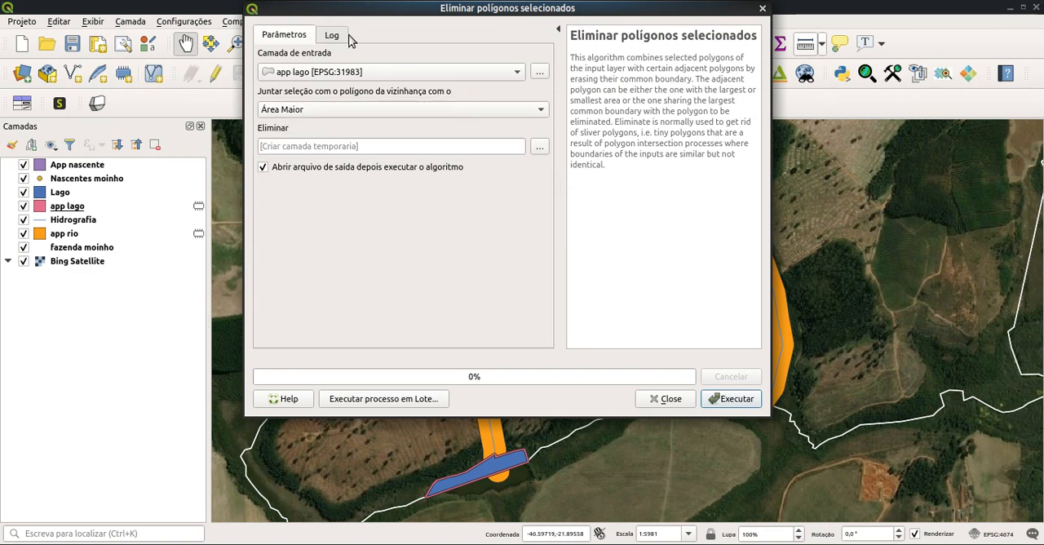
click(762, 9)
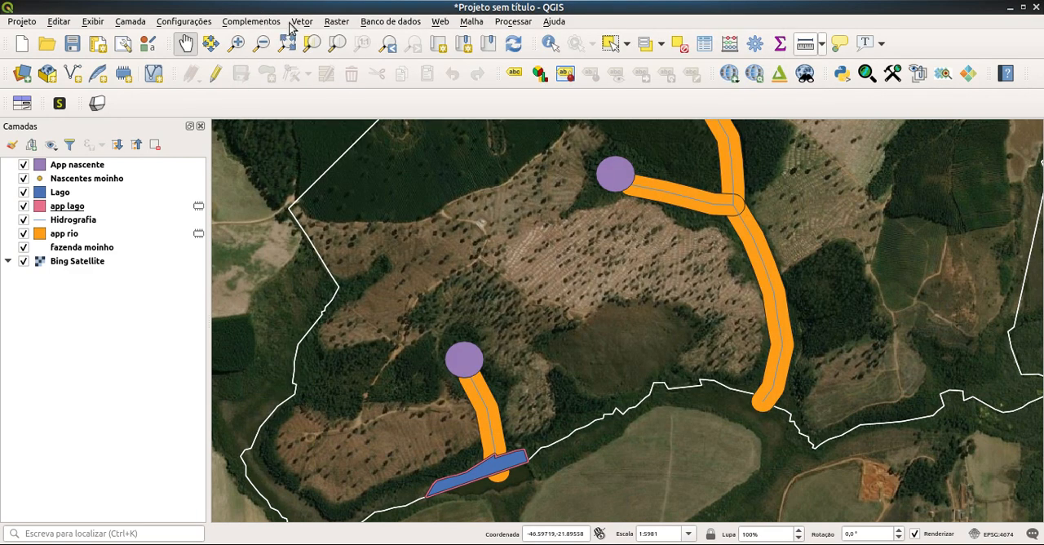
click(302, 21)
mouse_move(375, 54)
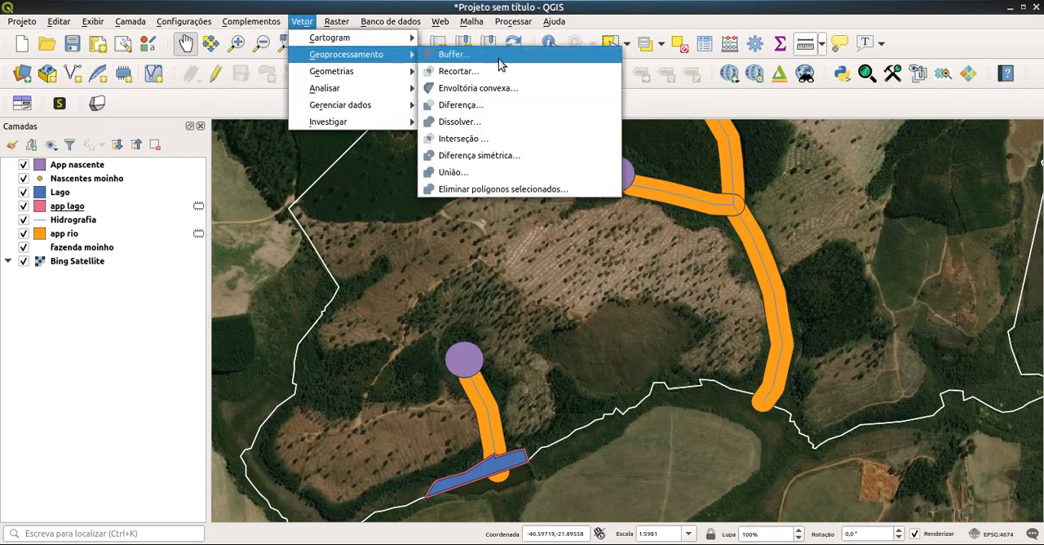
click(538, 124)
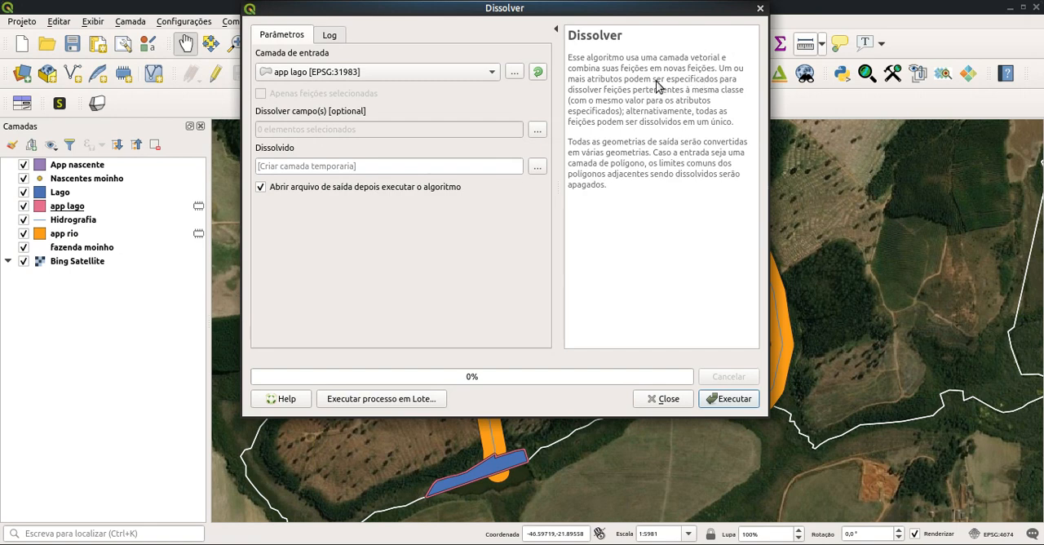
click(759, 11)
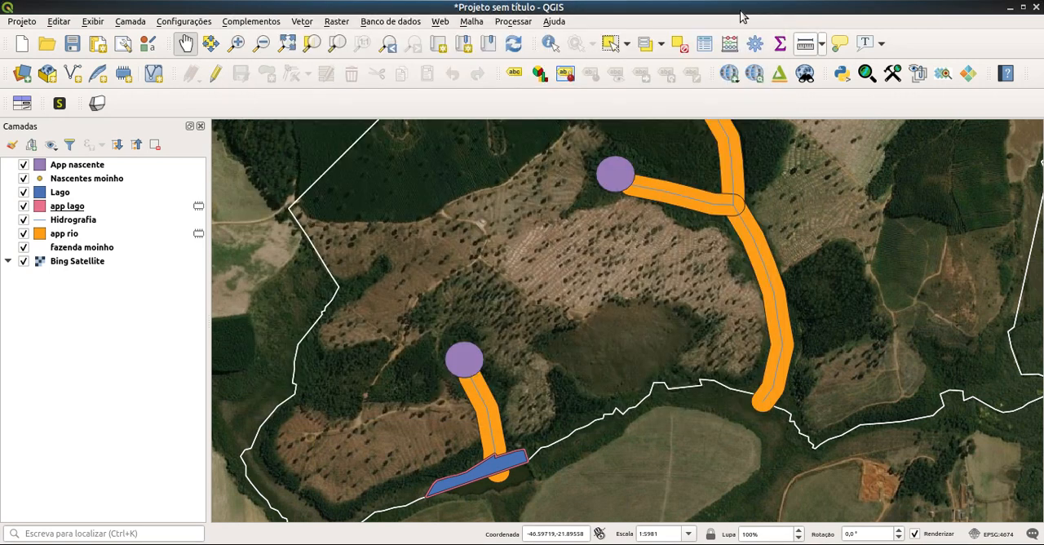
Step: Set up a Union with app rio as the input layer and App nascente as the overlay layer
click(301, 22)
mouse_move(348, 57)
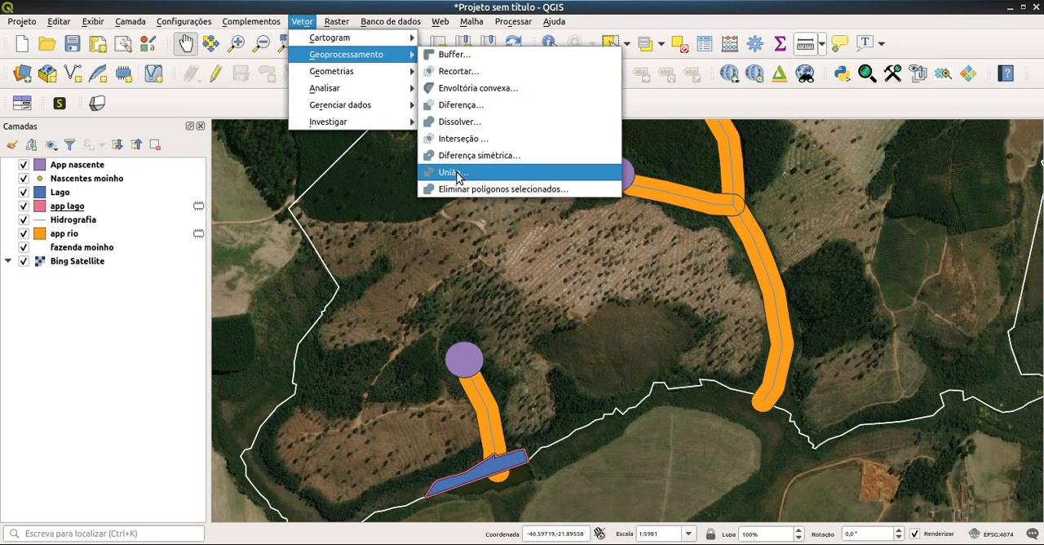
click(451, 172)
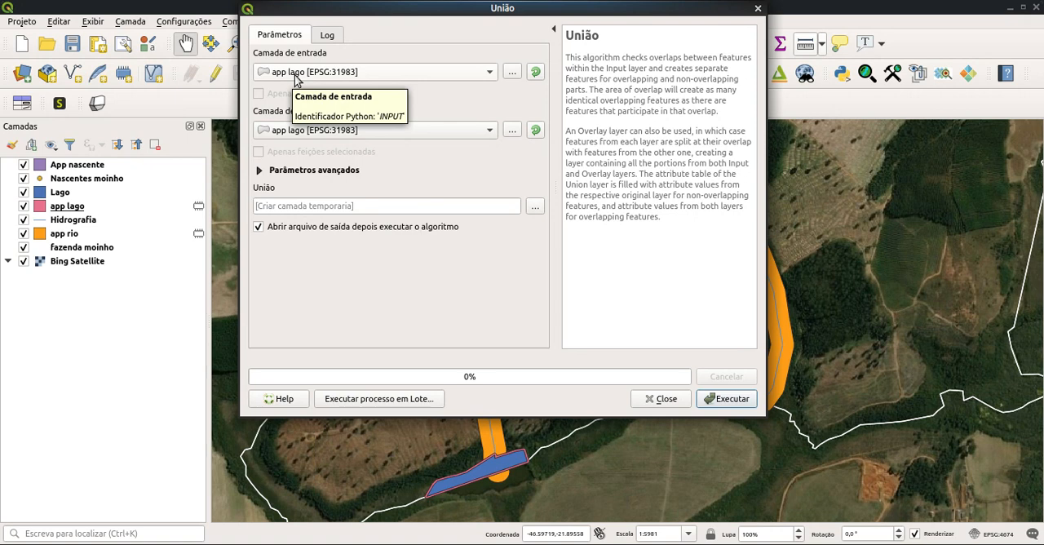
click(297, 77)
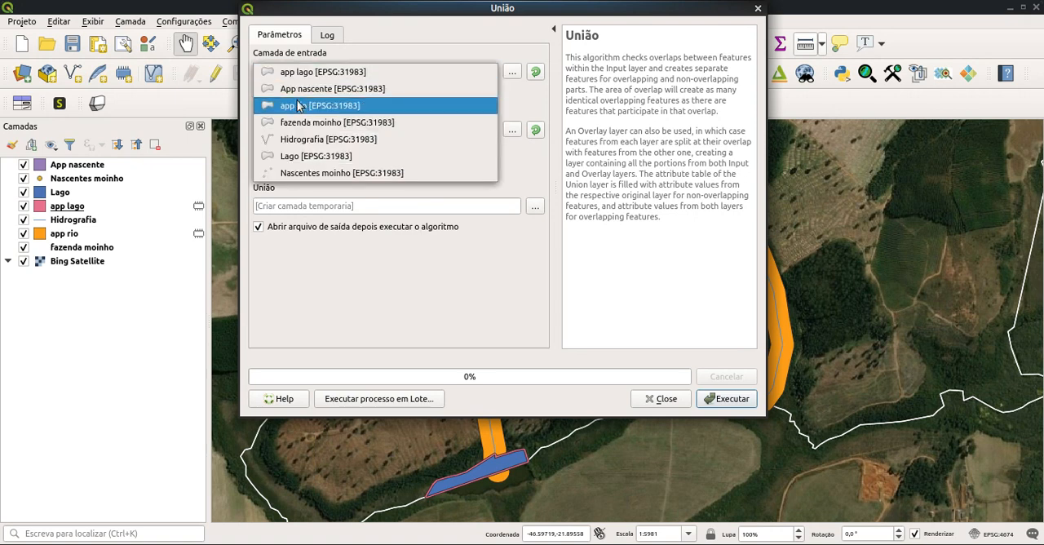
click(296, 106)
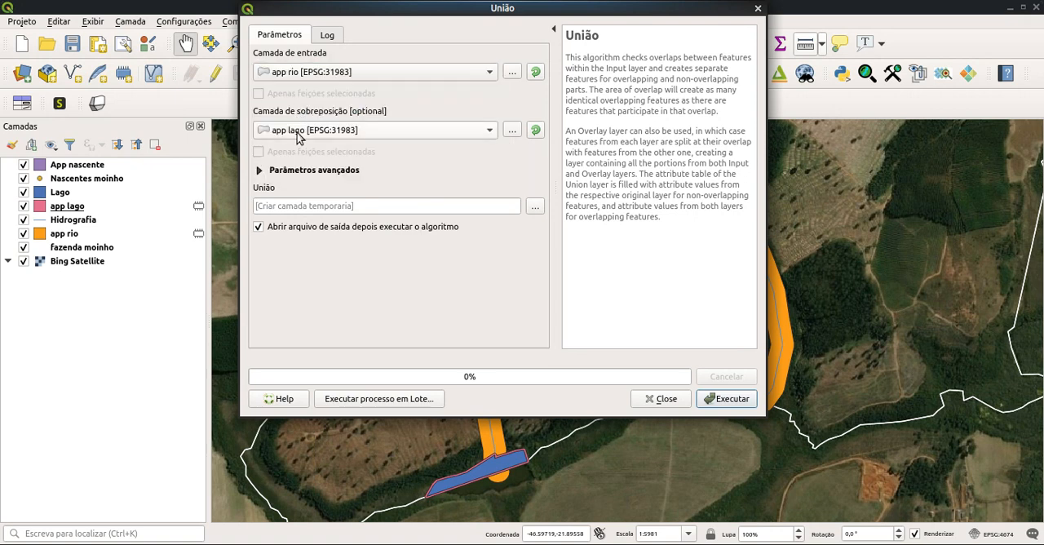
click(298, 132)
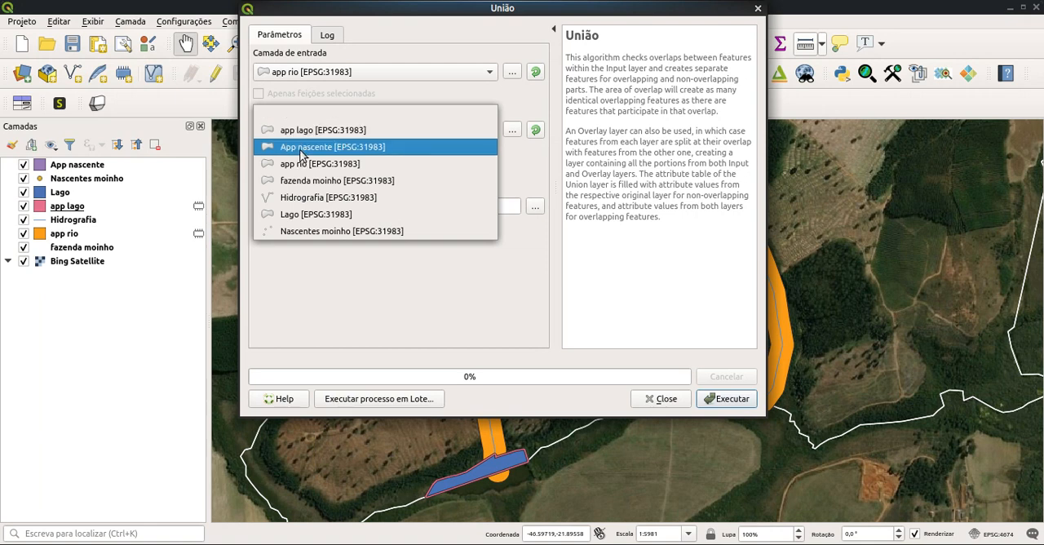
click(302, 149)
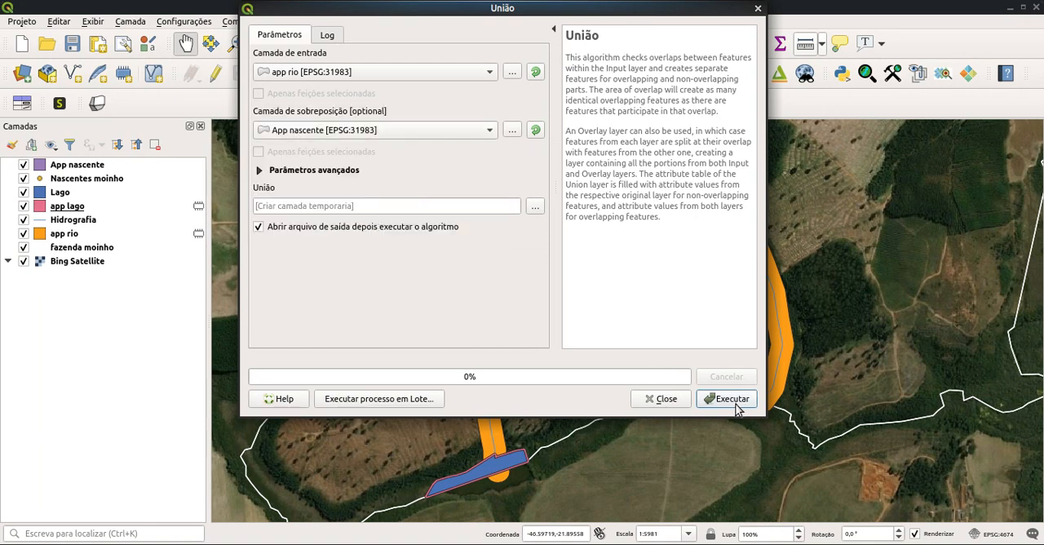
Step: Save the union output as the shapefile app rio e nascente in the nascentes folder and run the Union
click(535, 209)
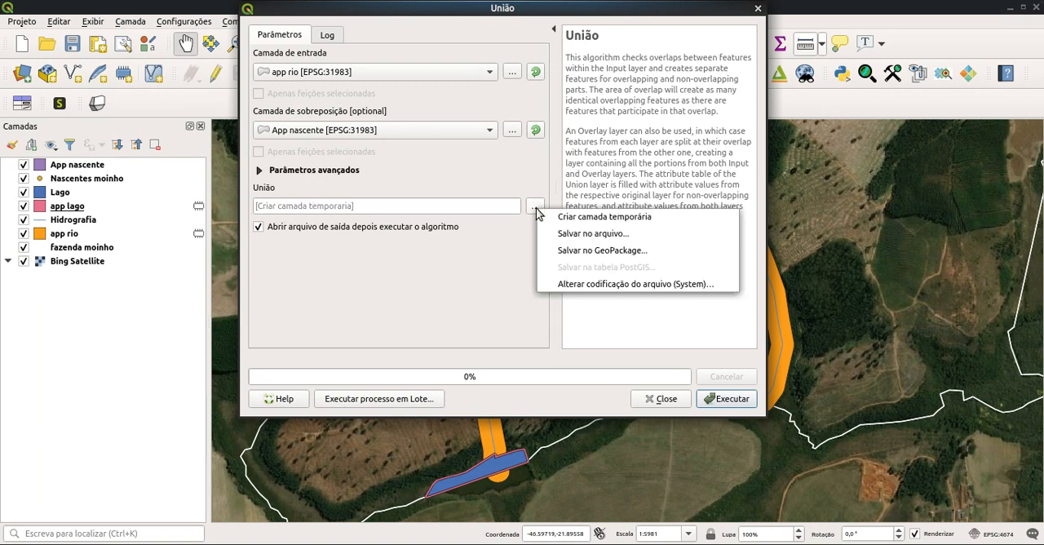
click(570, 235)
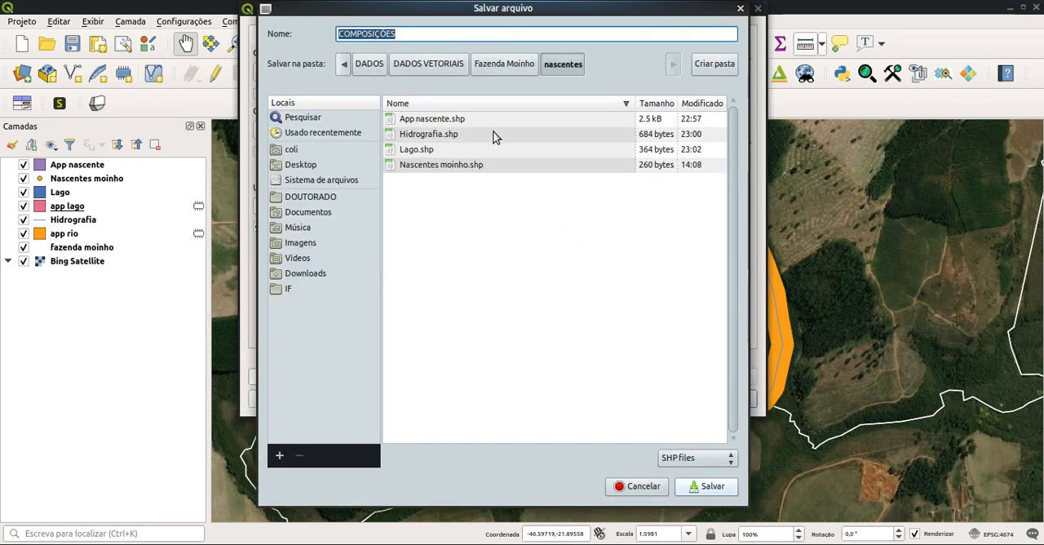
drag(411, 33, 336, 33)
text(a)
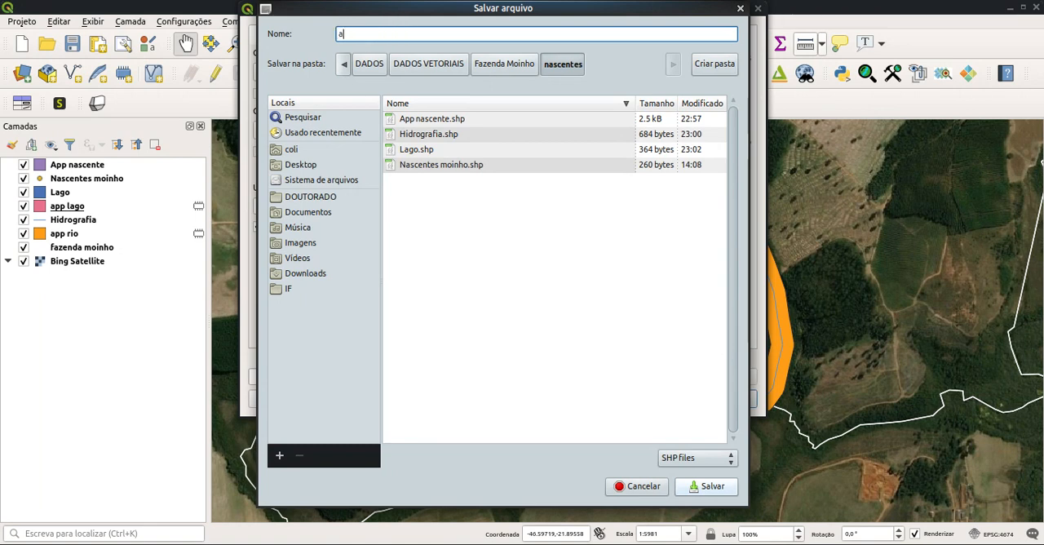
text(pp rio e nascente)
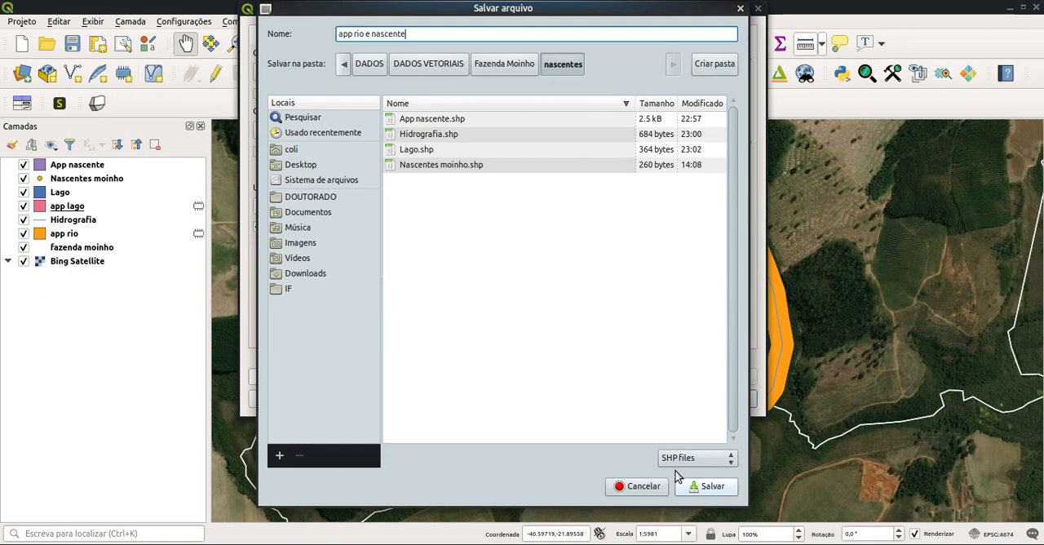
click(703, 488)
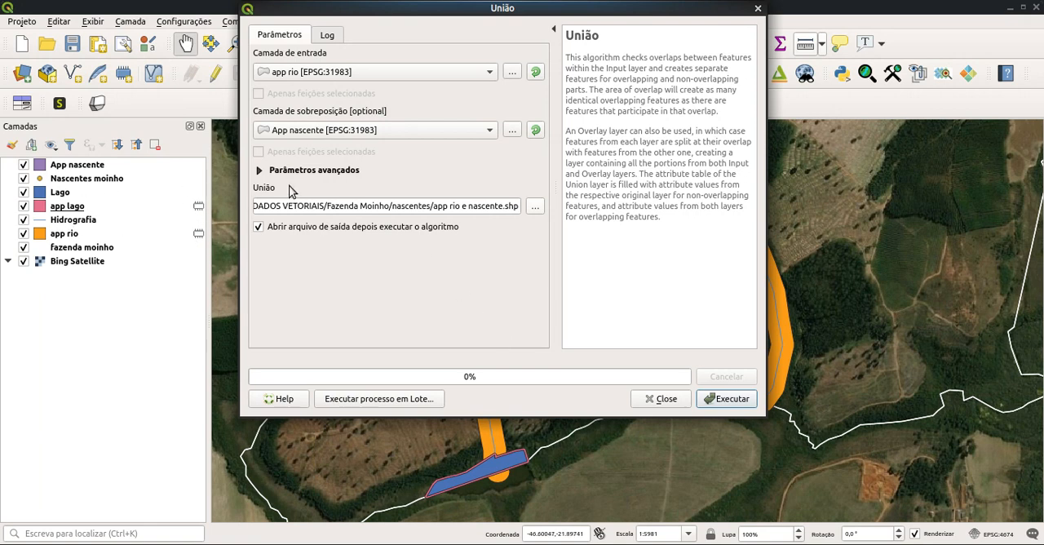
click(734, 404)
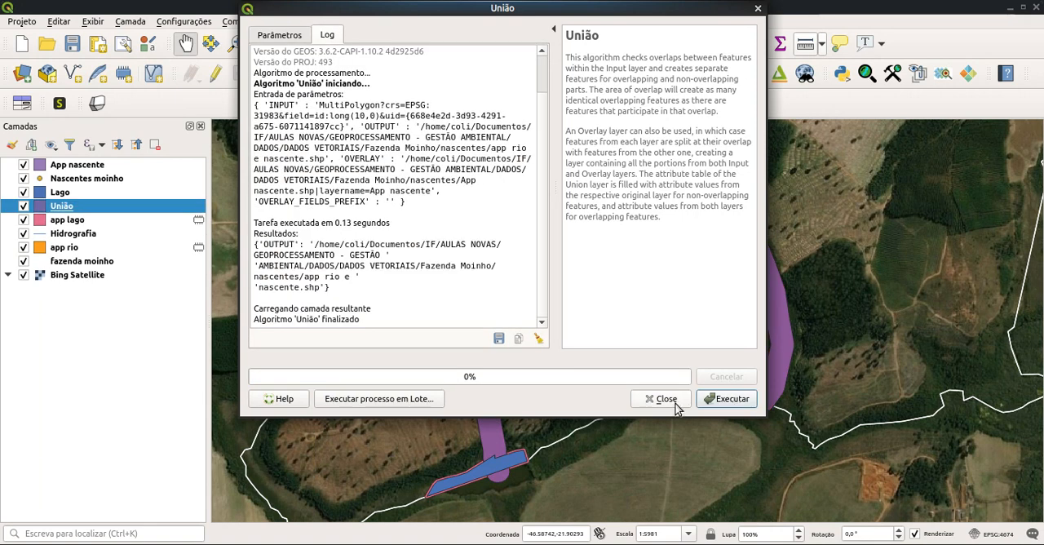
click(666, 399)
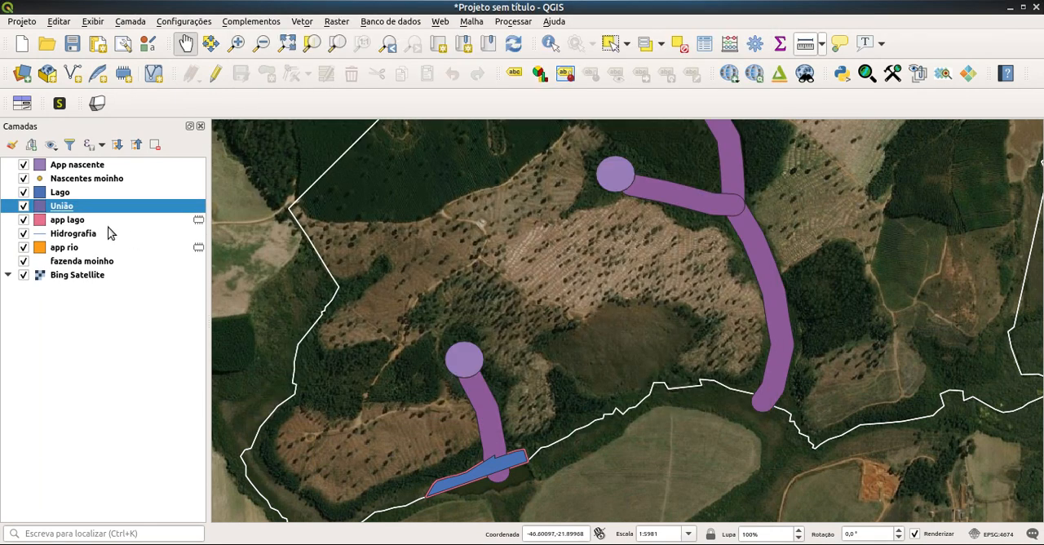
Step: Hide every layer except União and Bing Satellite
click(24, 192)
click(23, 178)
click(24, 164)
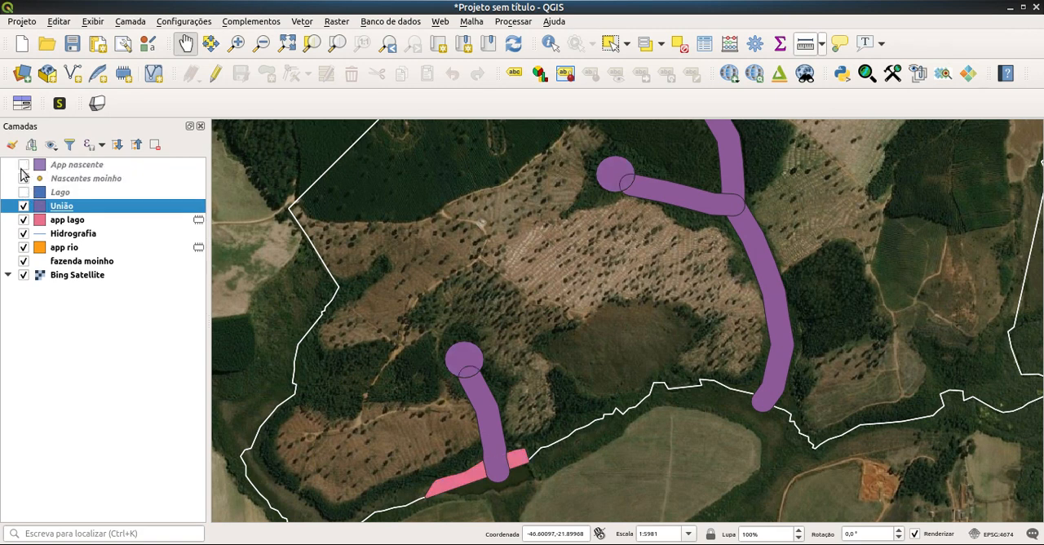
click(23, 220)
click(25, 234)
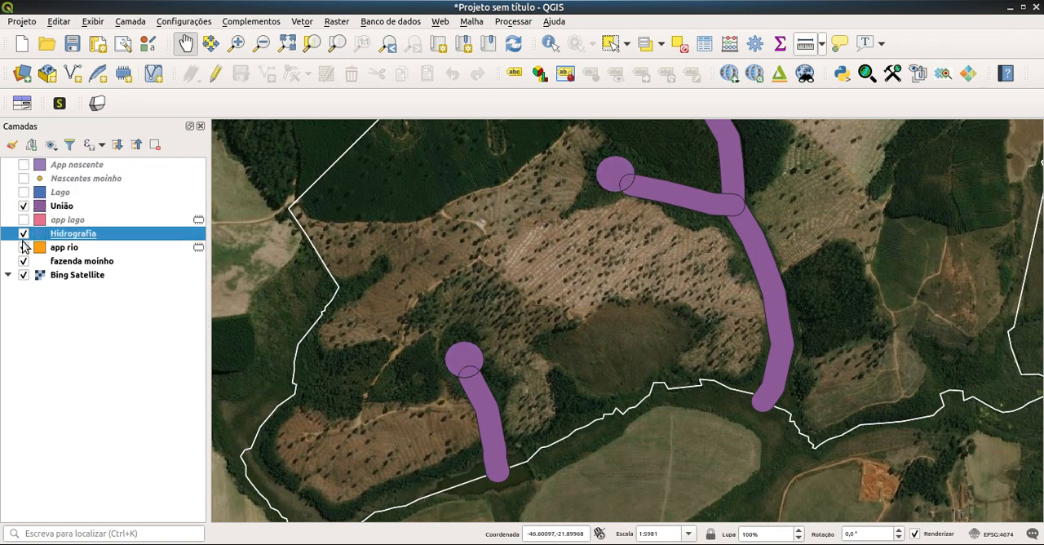
click(23, 234)
click(23, 247)
click(24, 247)
click(23, 261)
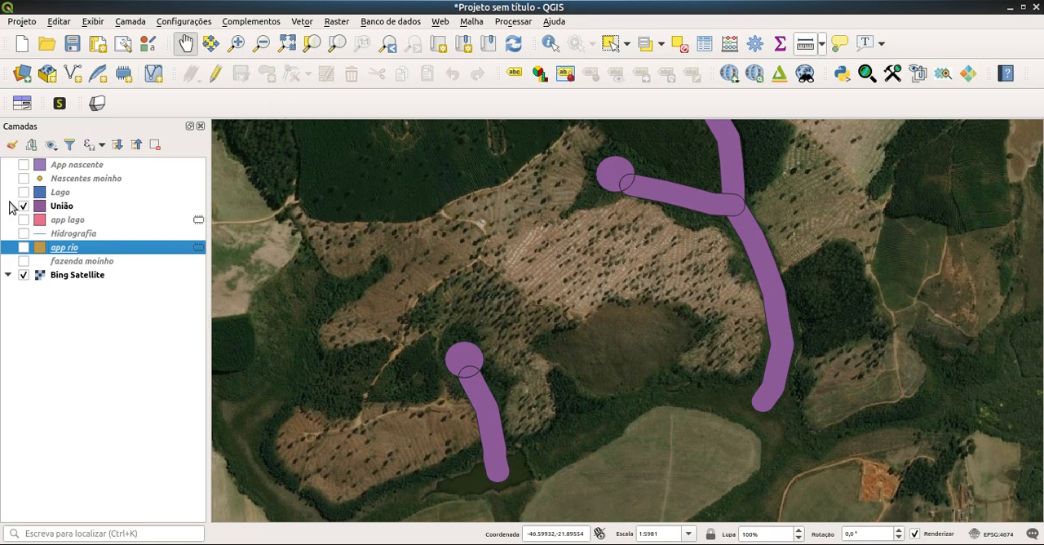
Step: Dissolve the União layer into a temporary layer, without dissolve fields
click(69, 208)
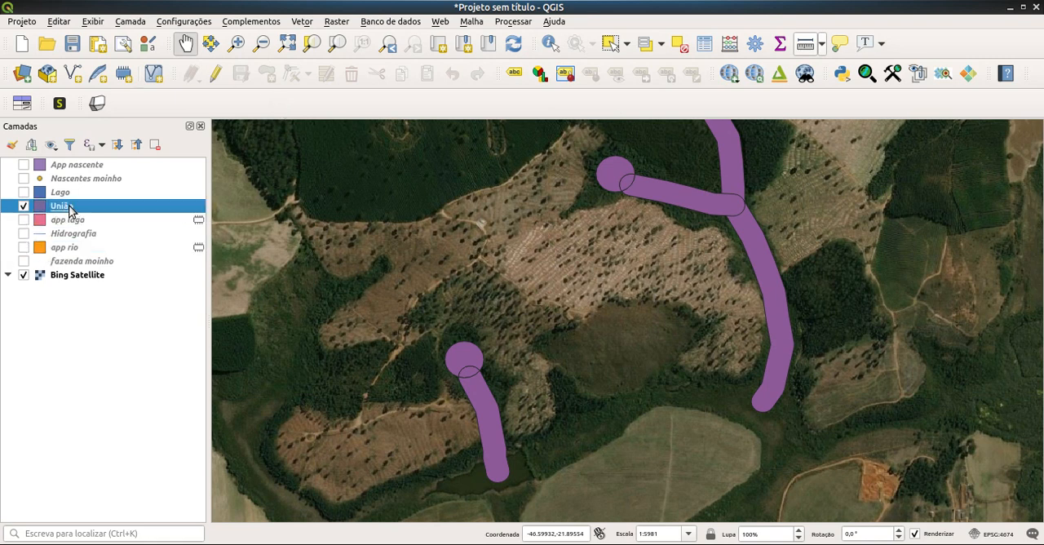
click(302, 24)
mouse_move(315, 56)
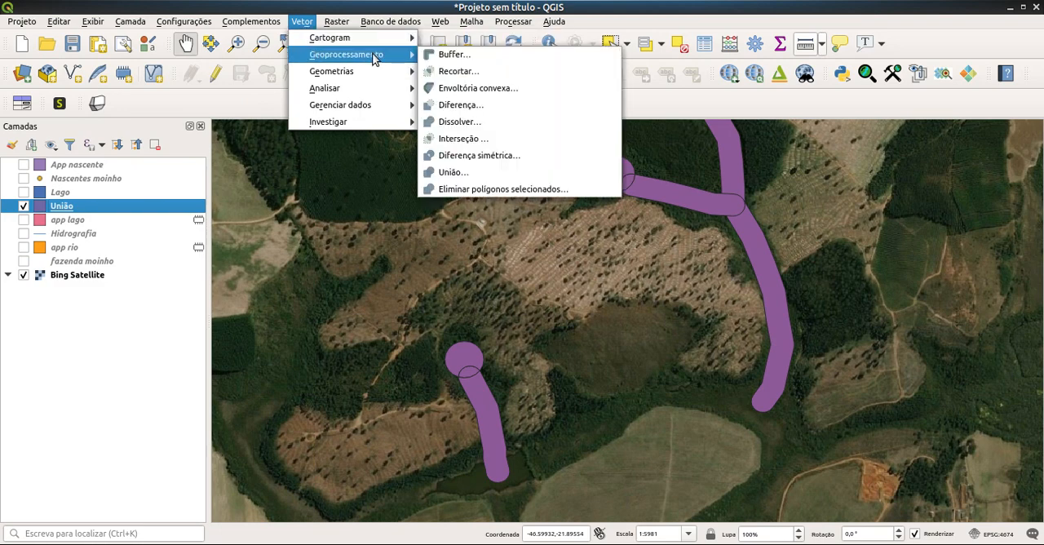
click(461, 122)
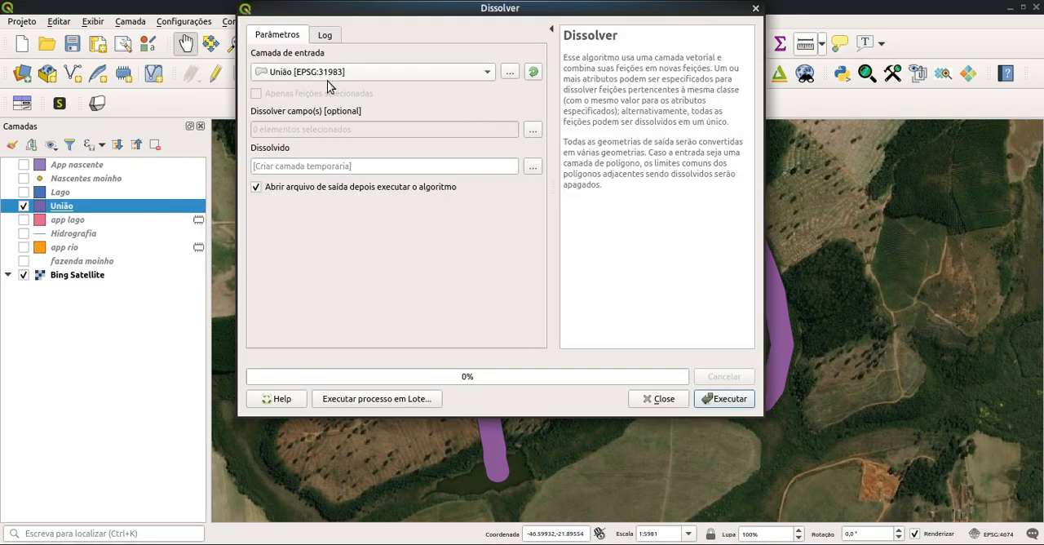
click(729, 399)
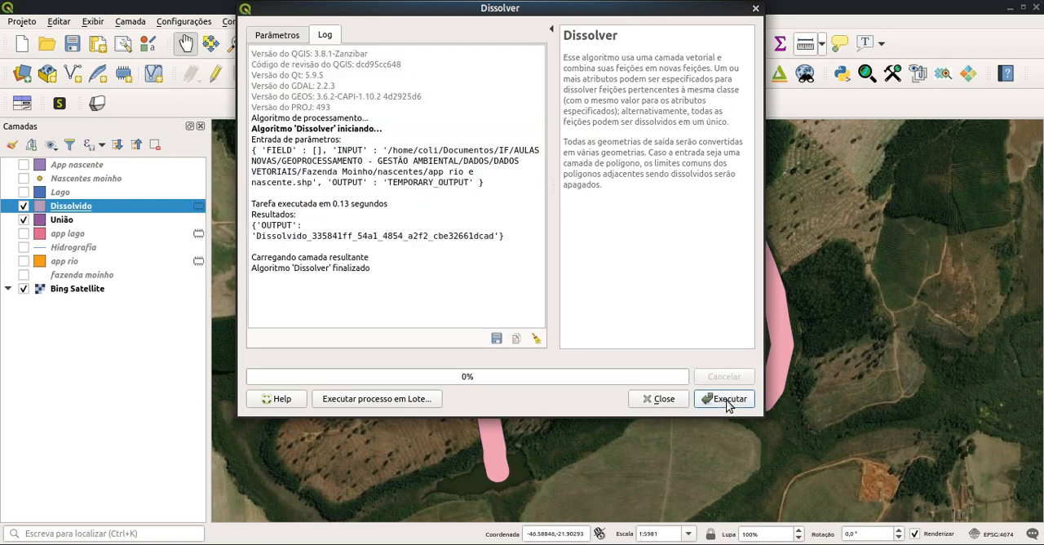
click(663, 400)
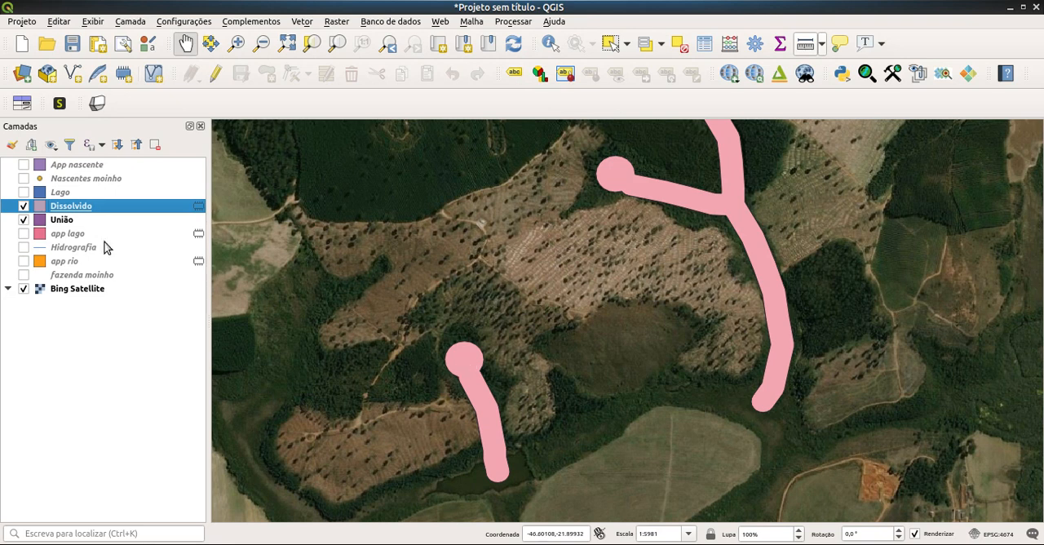
Step: Compare the dissolved layer with the União layer by toggling their visibility, and check União's source file
click(26, 220)
click(23, 219)
click(24, 205)
click(24, 206)
click(66, 223)
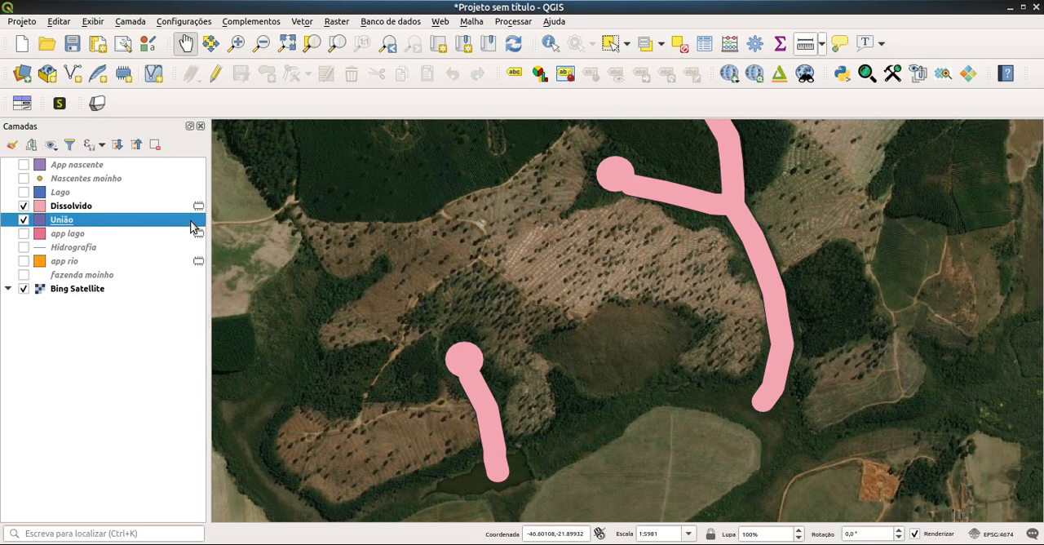
mouse_move(194, 227)
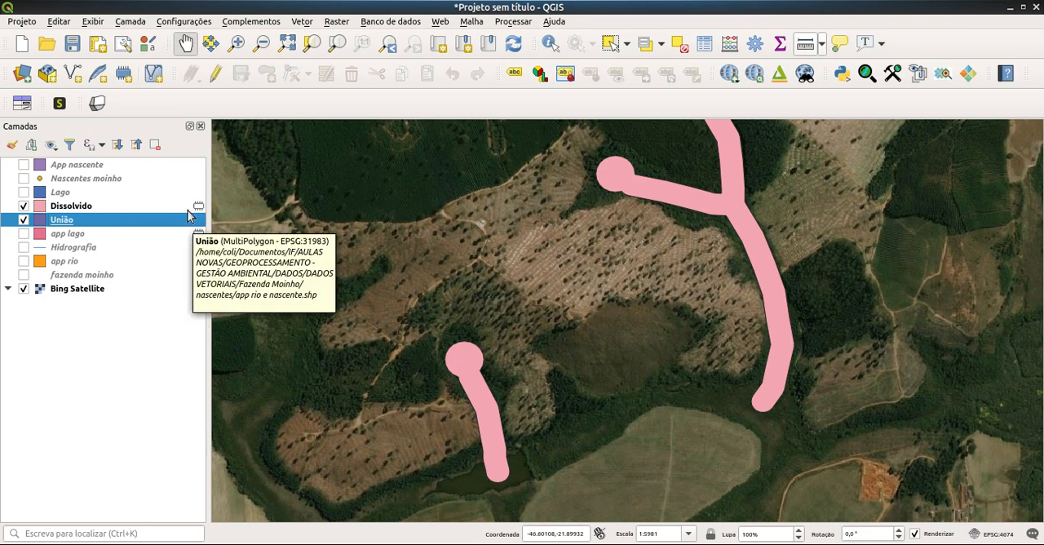
Step: Export the Dissolvido layer as a Shapefile, overwriting app rio e nascente.shp in the nascentes folder
click(181, 209)
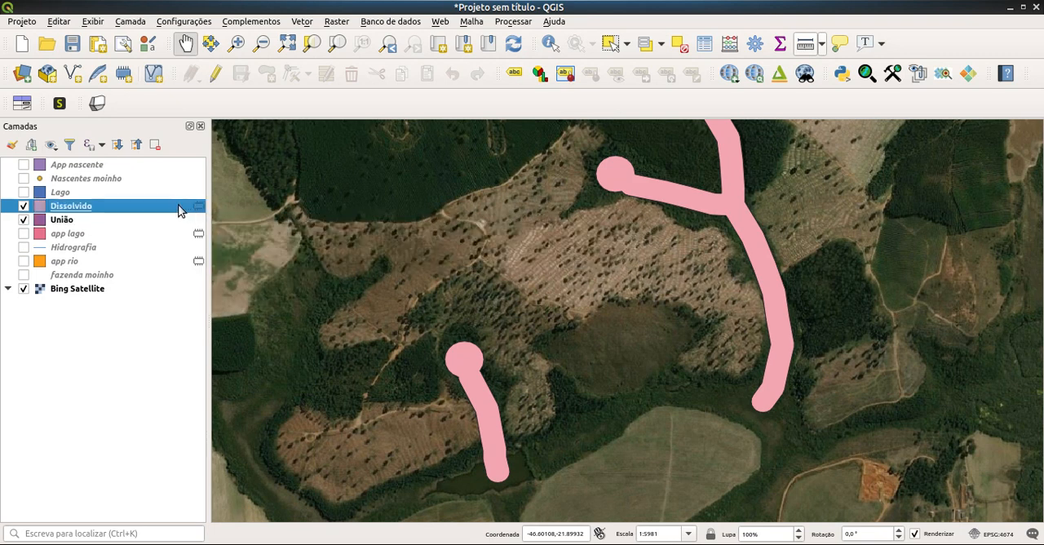
right_click(95, 209)
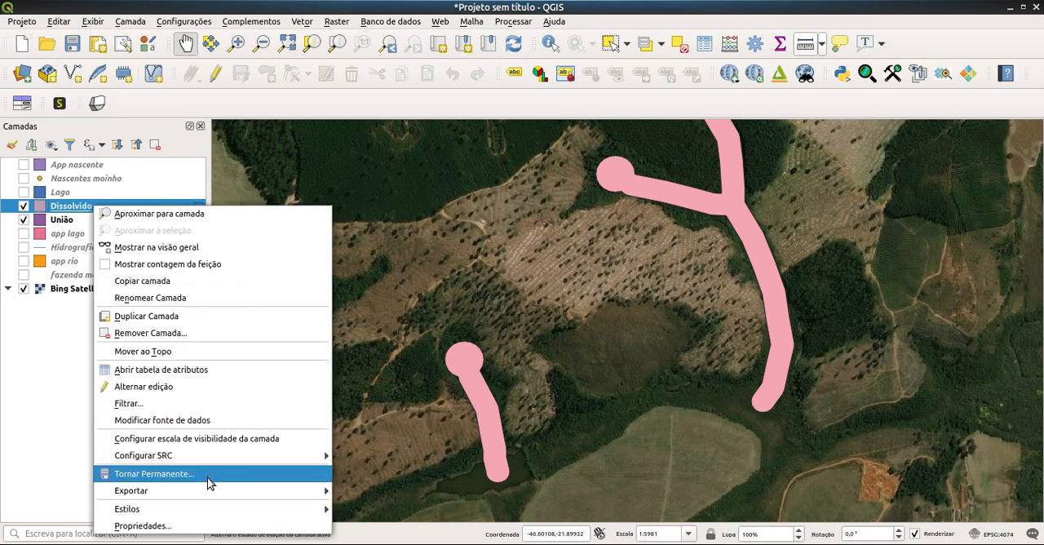
mouse_move(196, 492)
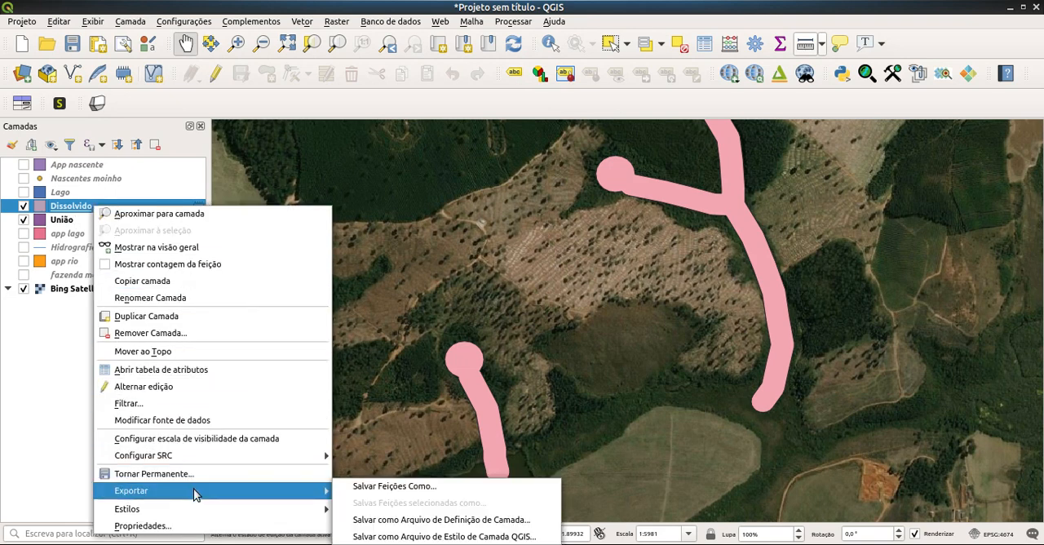
click(369, 489)
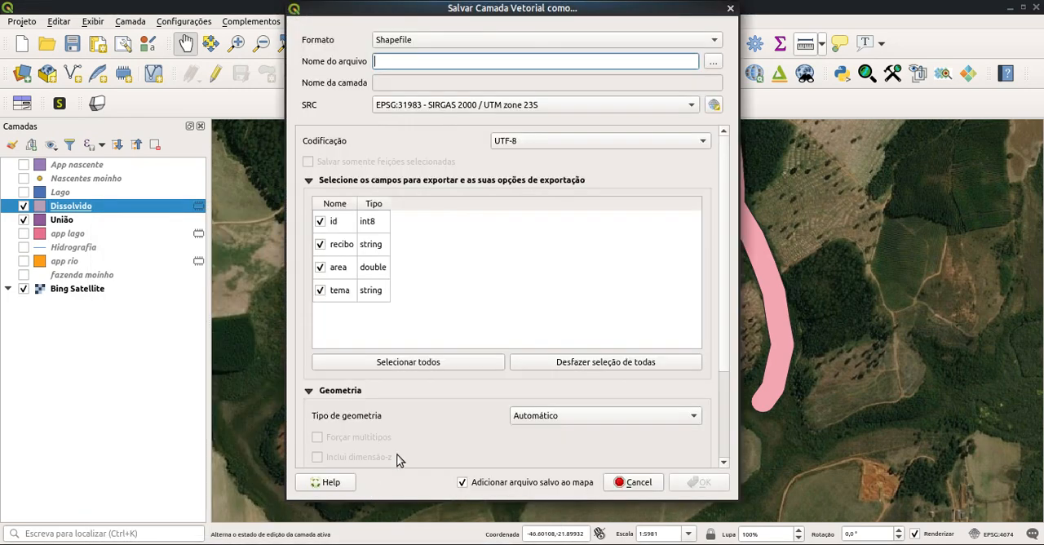
click(718, 43)
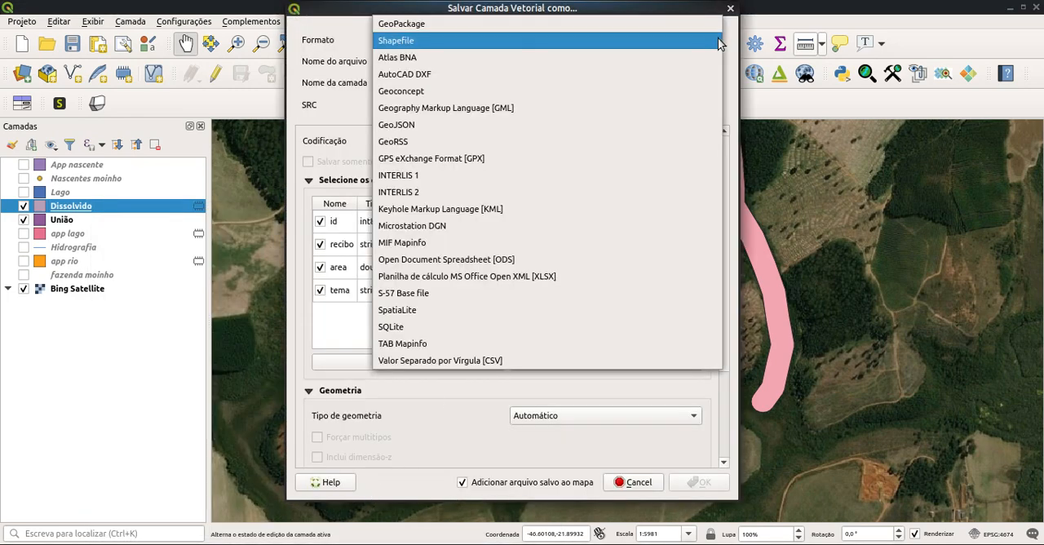
click(676, 39)
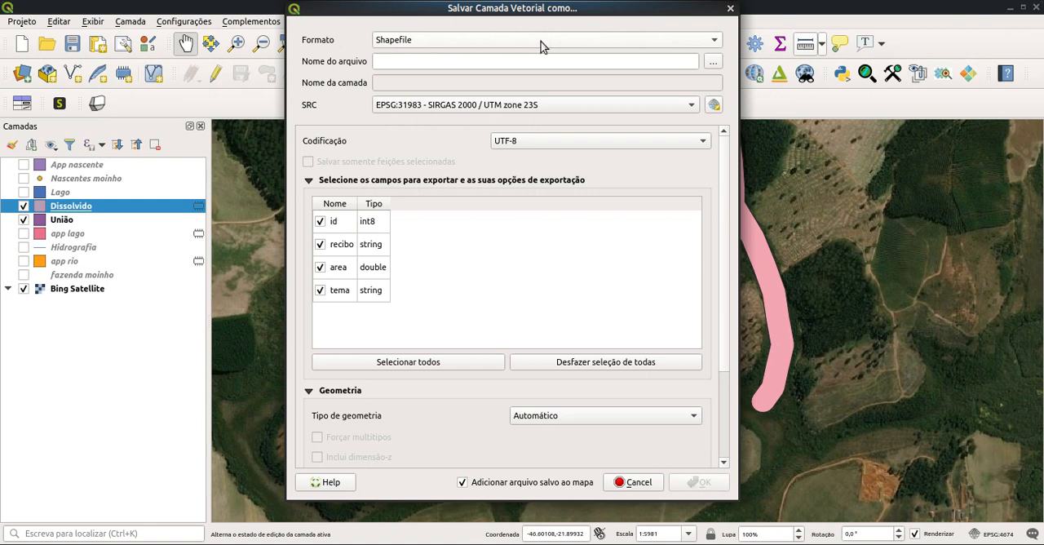
click(712, 62)
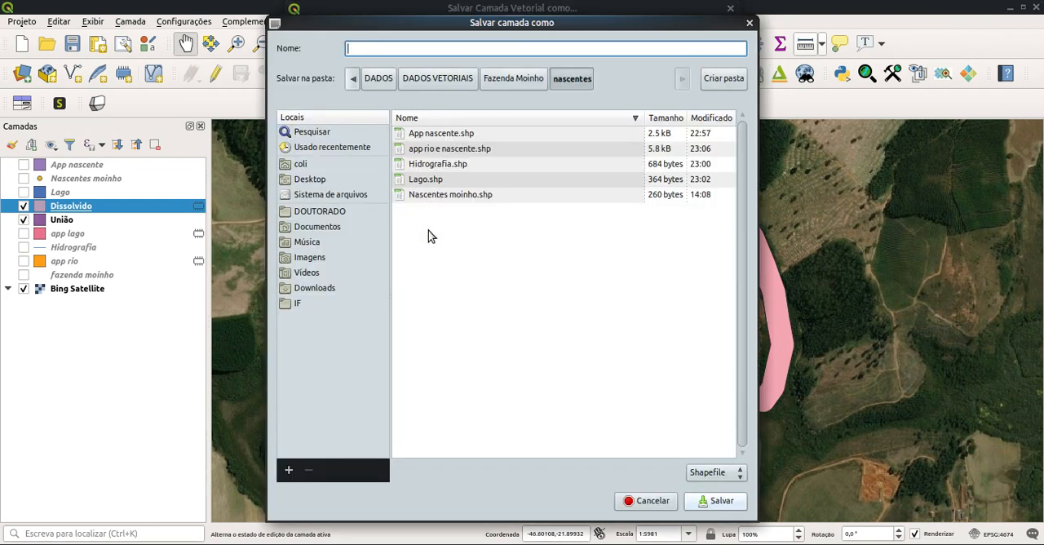
click(432, 153)
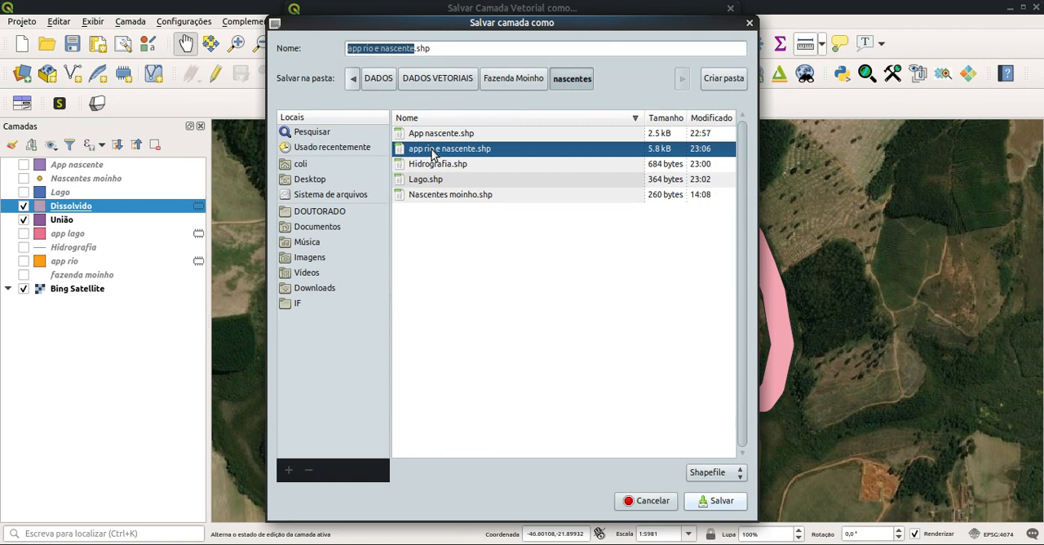
click(722, 502)
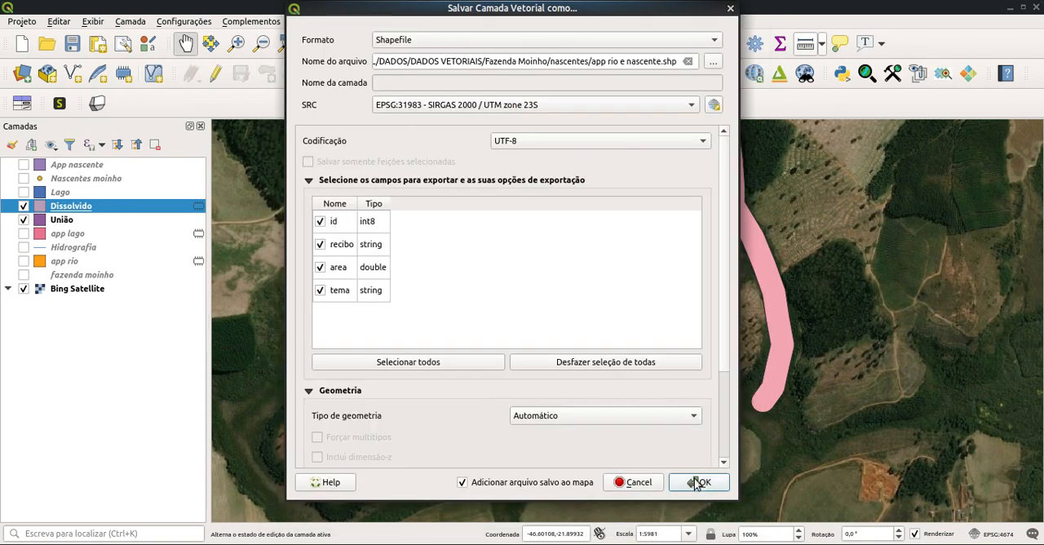
click(699, 483)
click(497, 279)
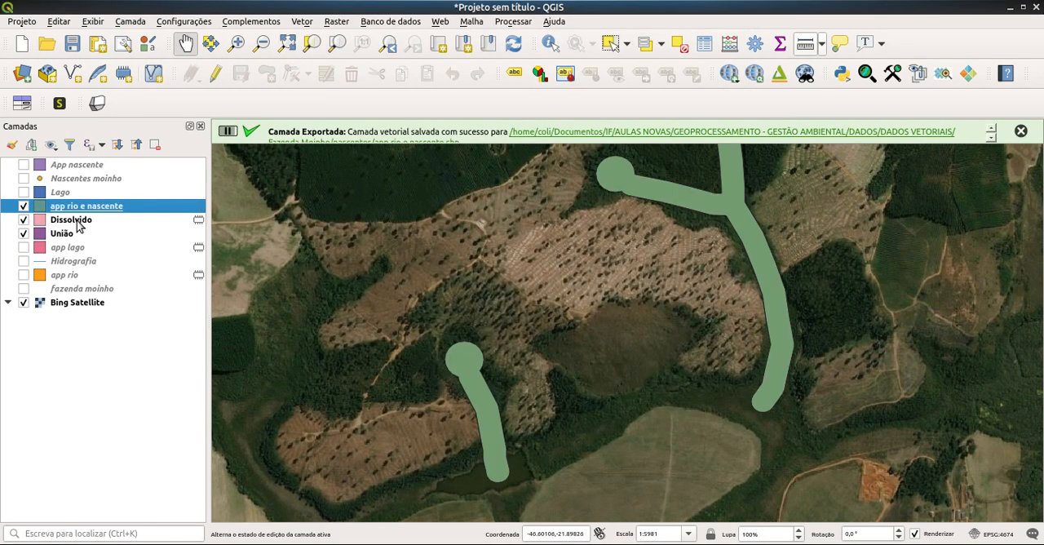
Step: Remove the Dissolvido, União and app rio layers from the project
click(83, 226)
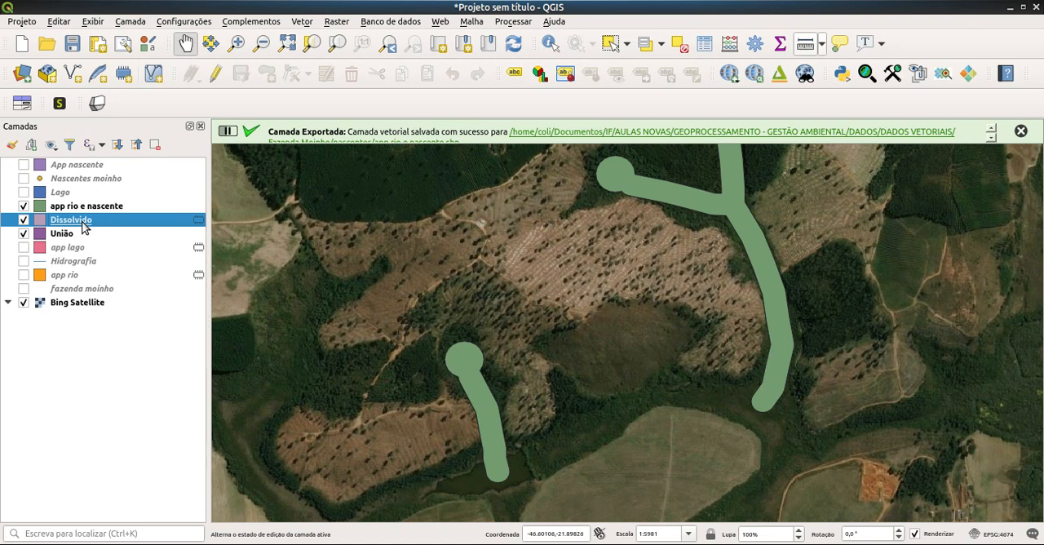
ctrl+click(82, 233)
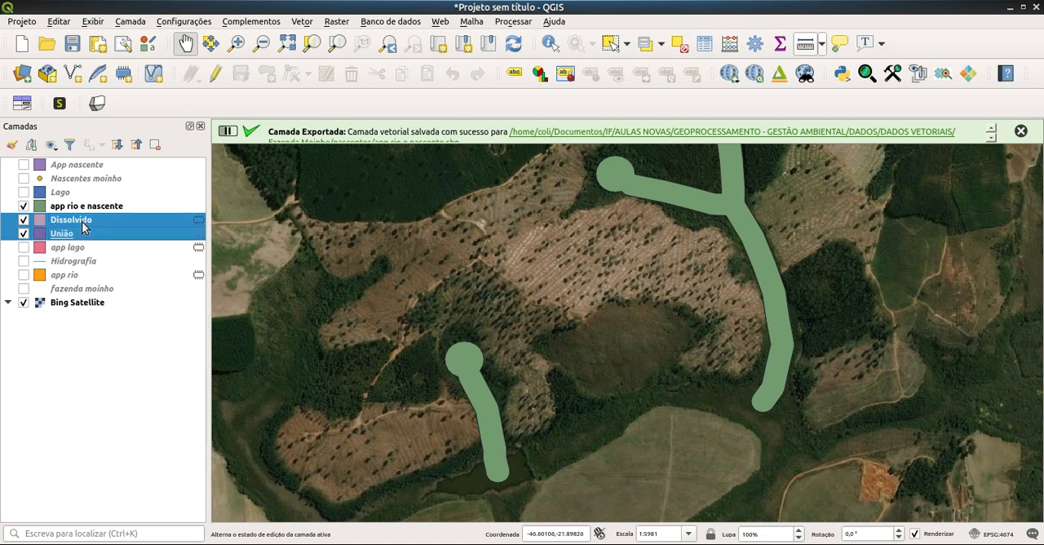
click(155, 144)
click(573, 269)
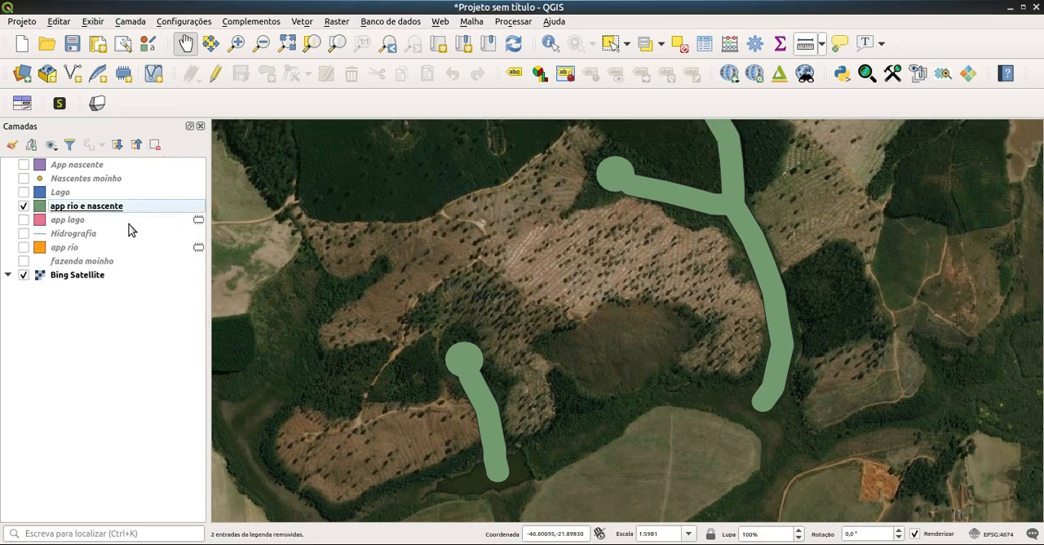
click(115, 248)
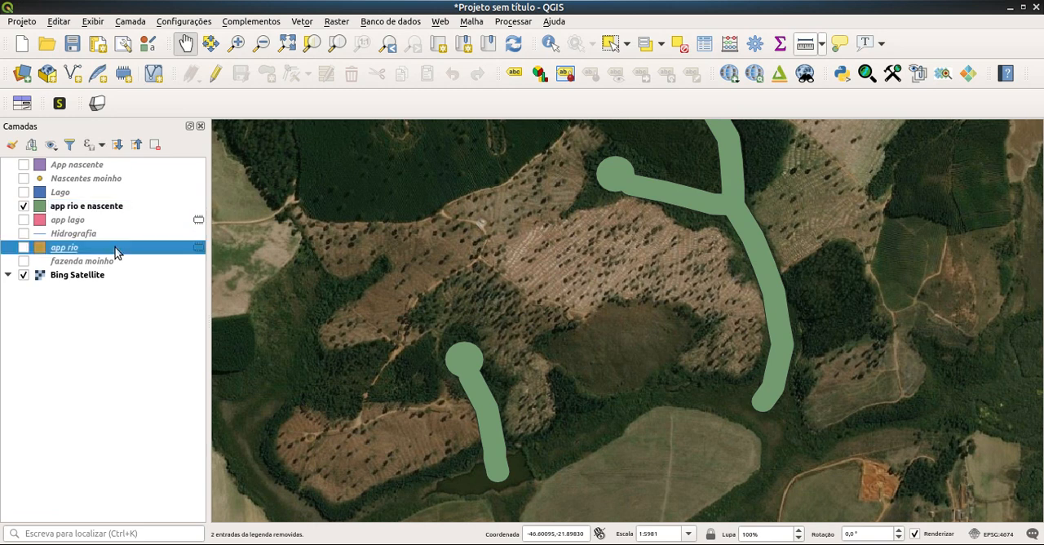
click(155, 145)
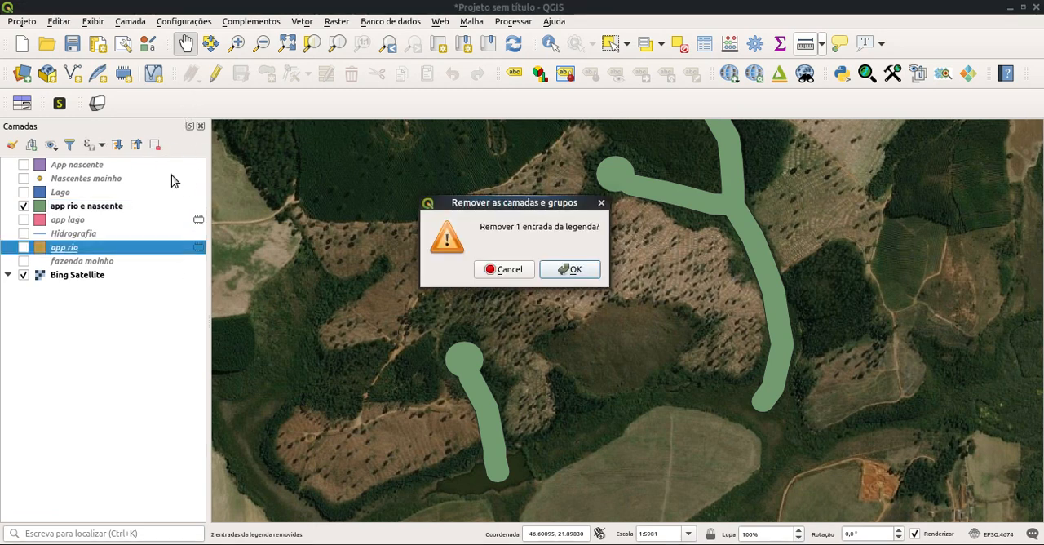
click(572, 270)
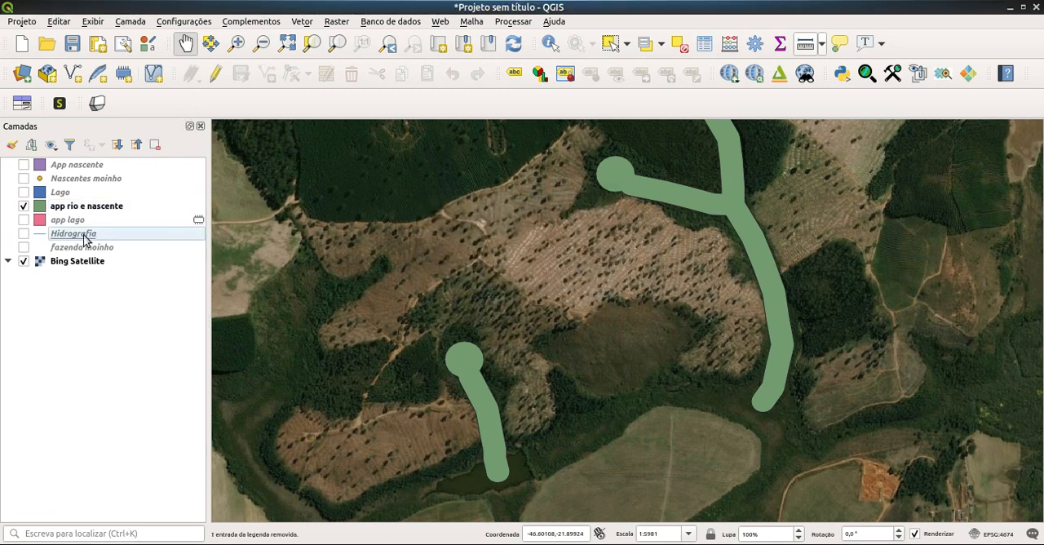
Step: Show the app lago layer and move app rio e nascente directly below Hidrografia in the layer order
click(72, 206)
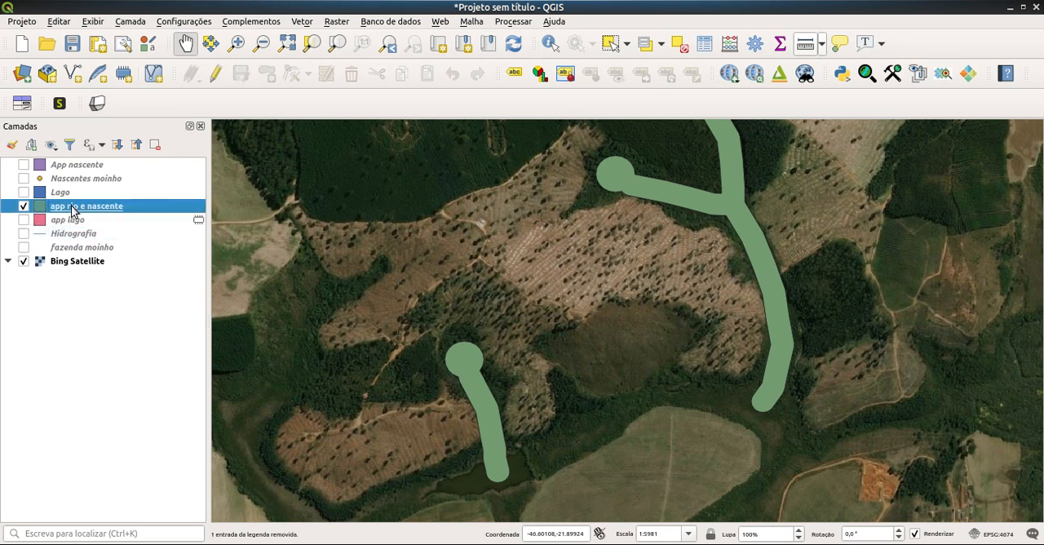
click(24, 220)
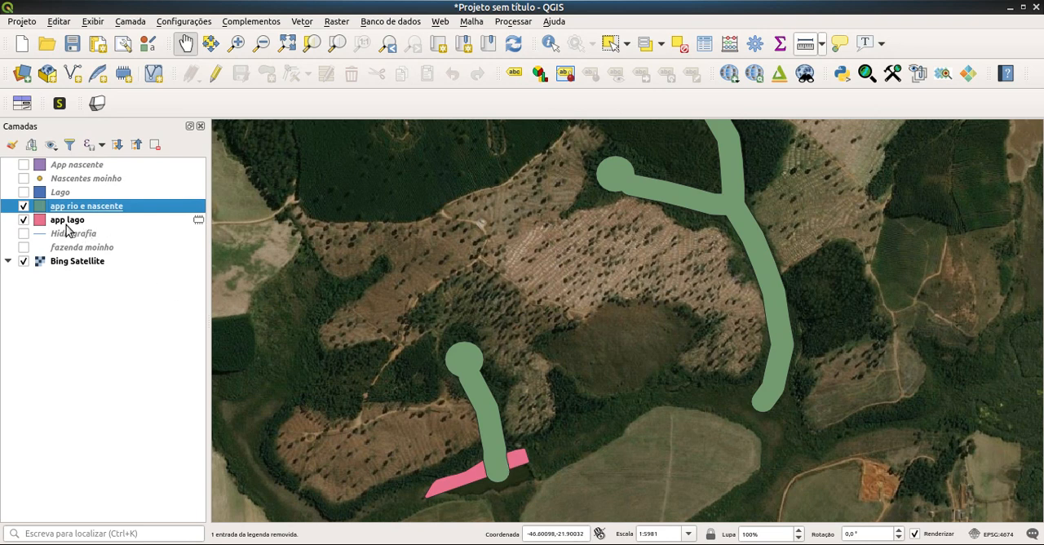
mouse_move(68, 222)
mouse_down()
mouse_move(66, 202)
mouse_move(77, 217)
mouse_move(80, 200)
mouse_move(72, 237)
mouse_up()
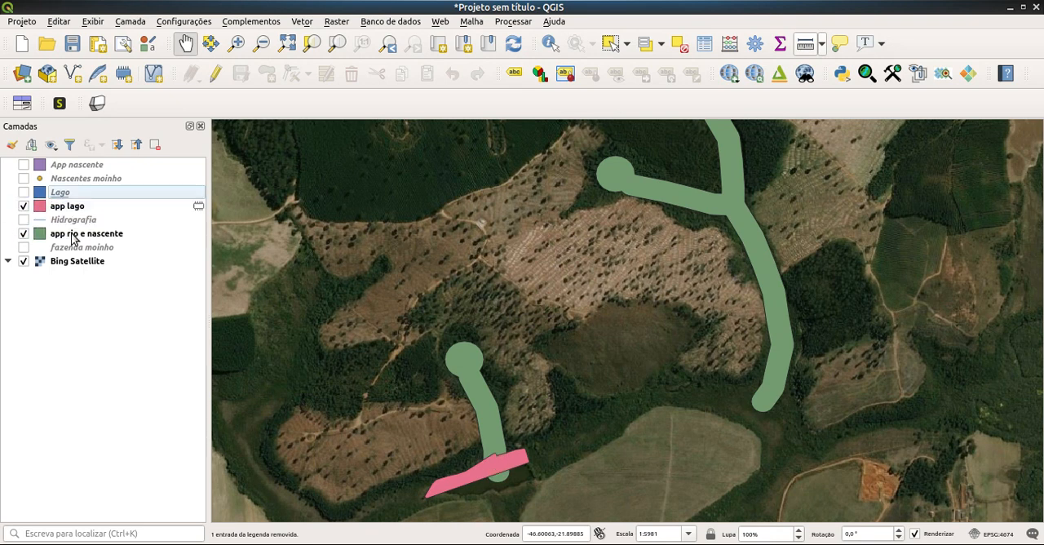
Step: Show the Hidrografia and fazenda moinho layers and bring the farm's protection areas into view
click(25, 221)
scroll(729, 277, down, 1)
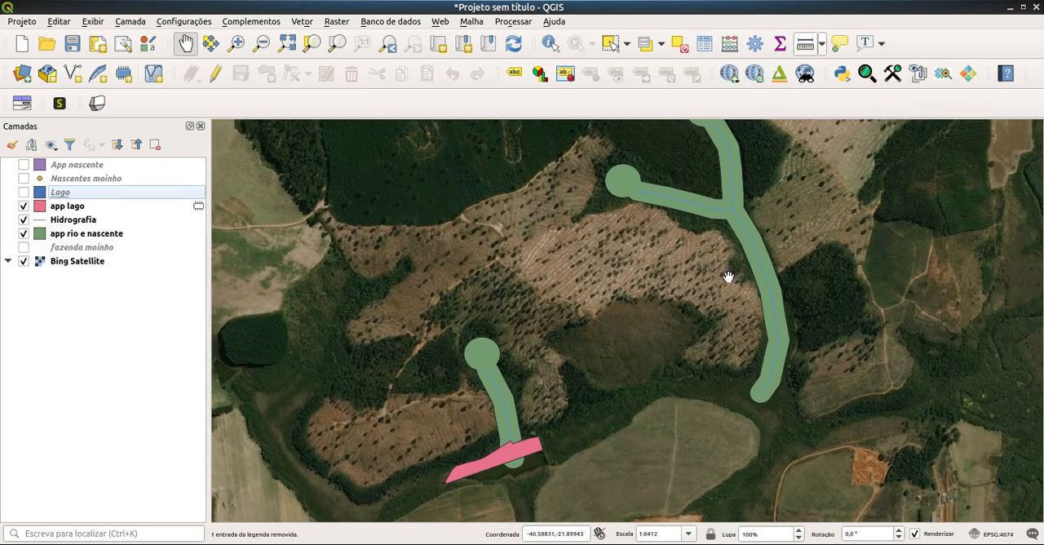
scroll(727, 278, down, 3)
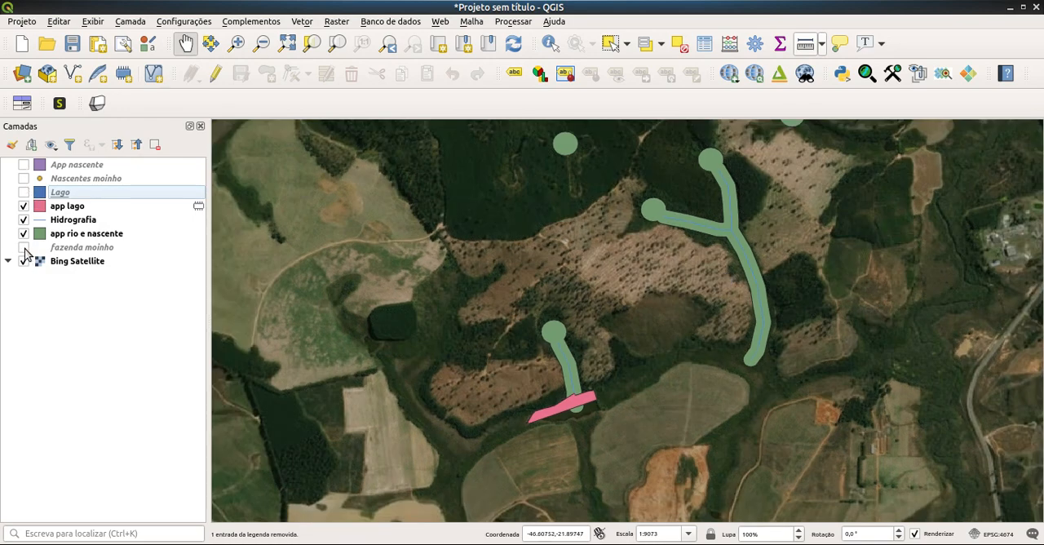
click(23, 247)
scroll(512, 298, down, 2)
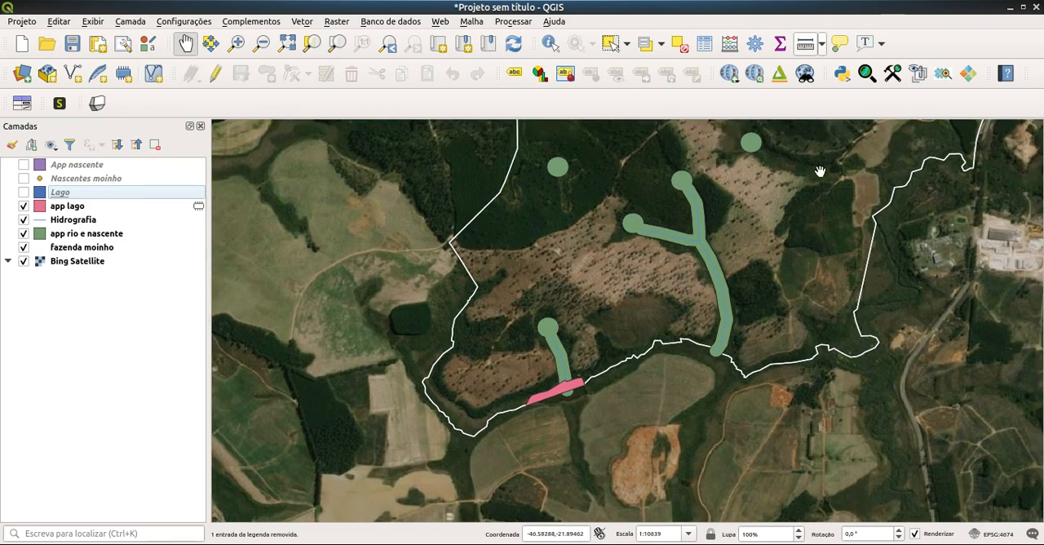
drag(820, 171, 751, 333)
scroll(751, 333, down, 1)
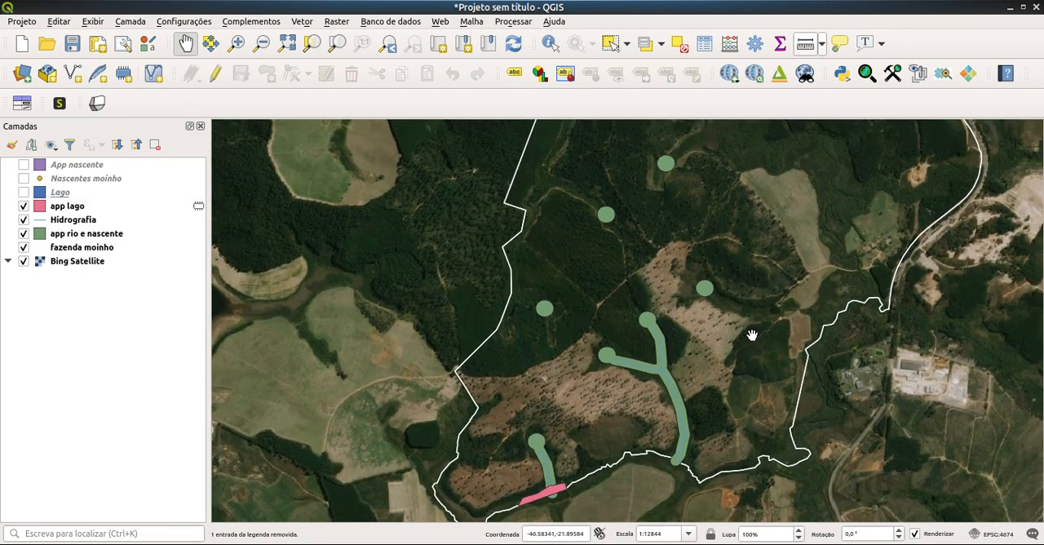
scroll(752, 334, down, 1)
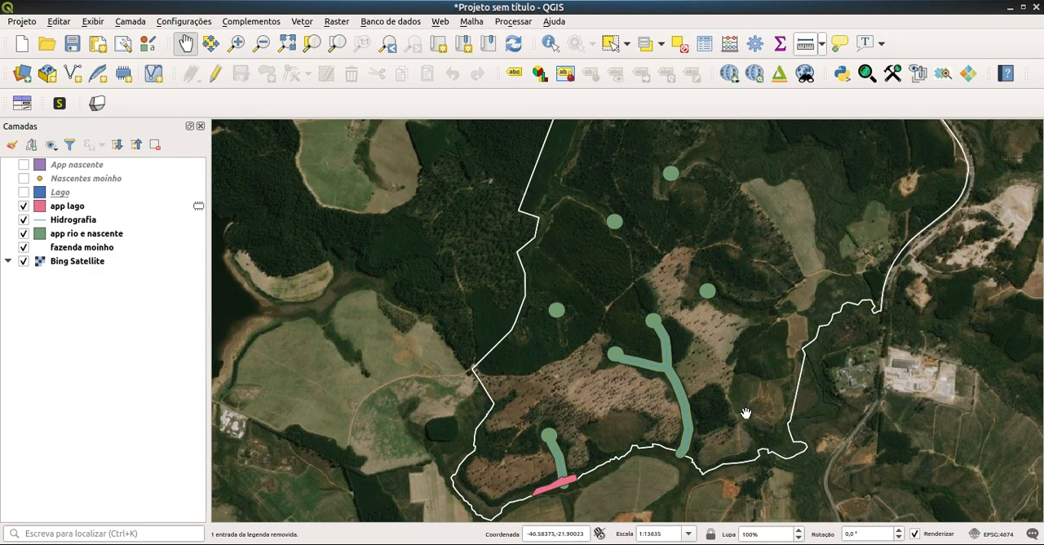
click(489, 544)
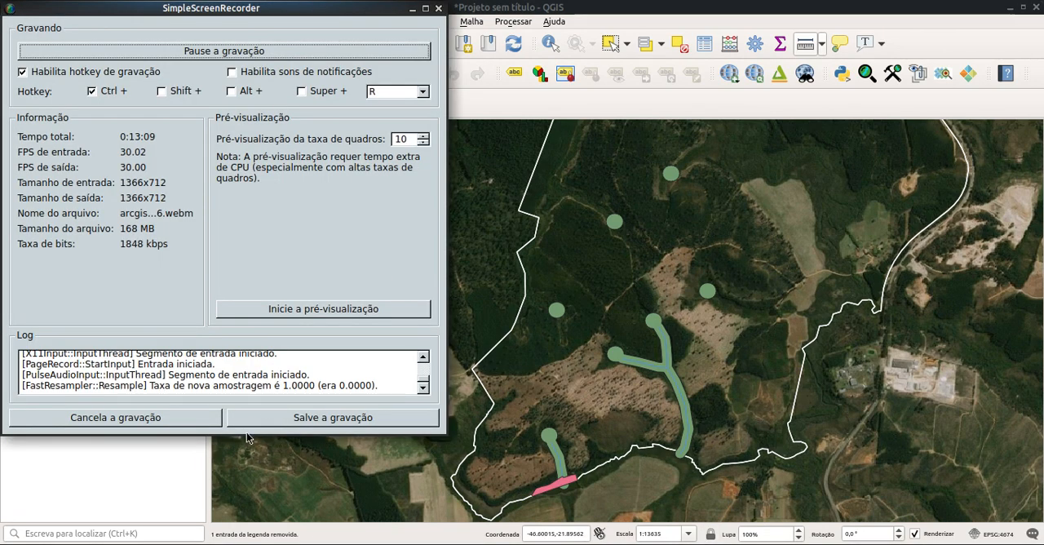